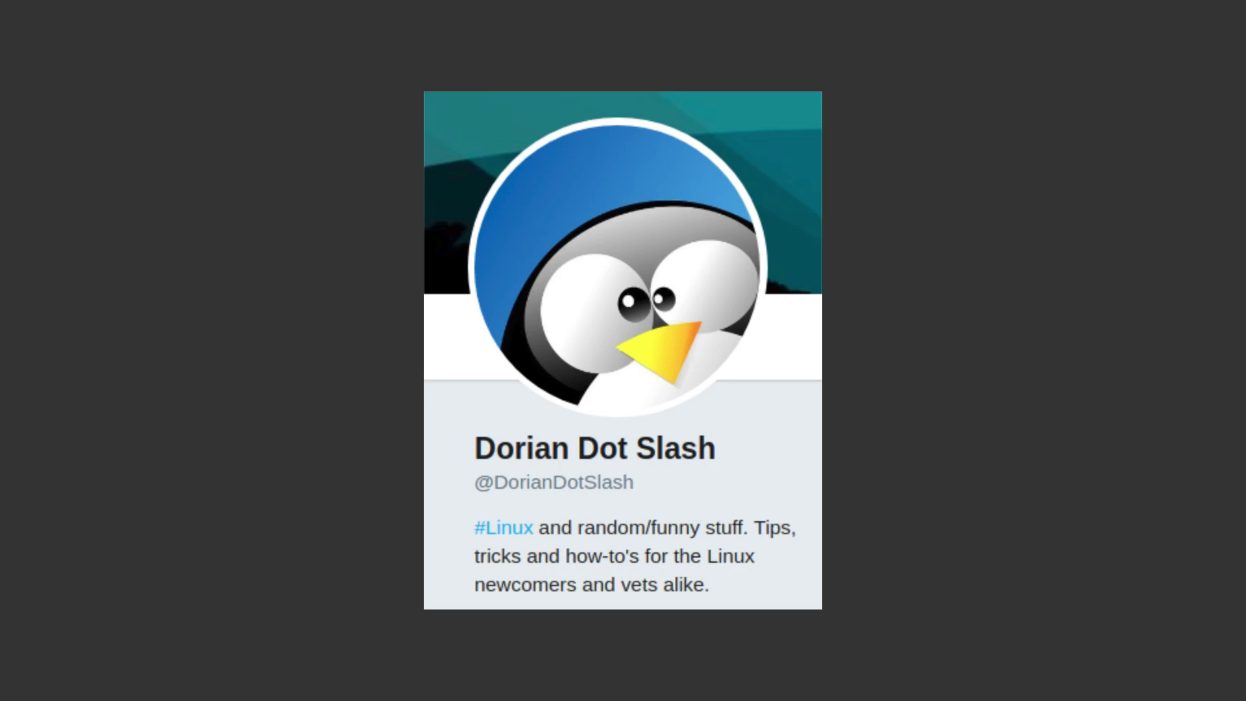
Close the gThumb profile image viewer with Ctrl+Q
key(ctrl+q)
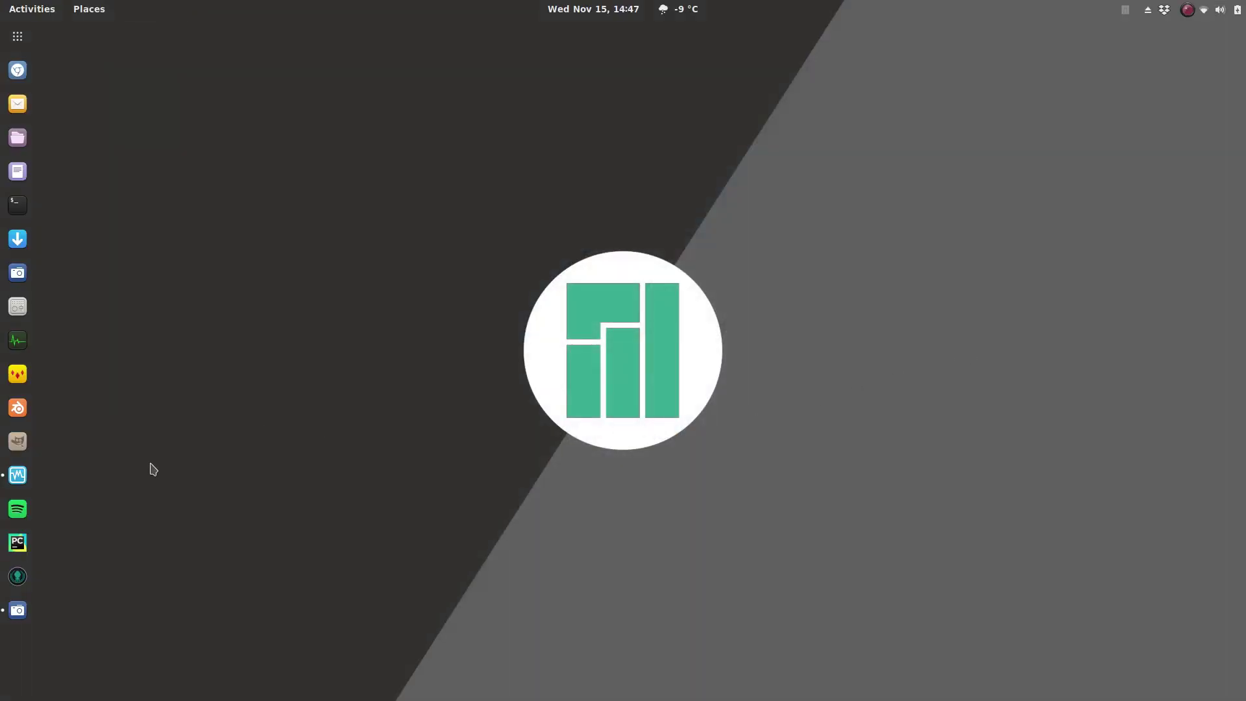
Launch Oracle VM VirtualBox Manager from the dock
click(21, 478)
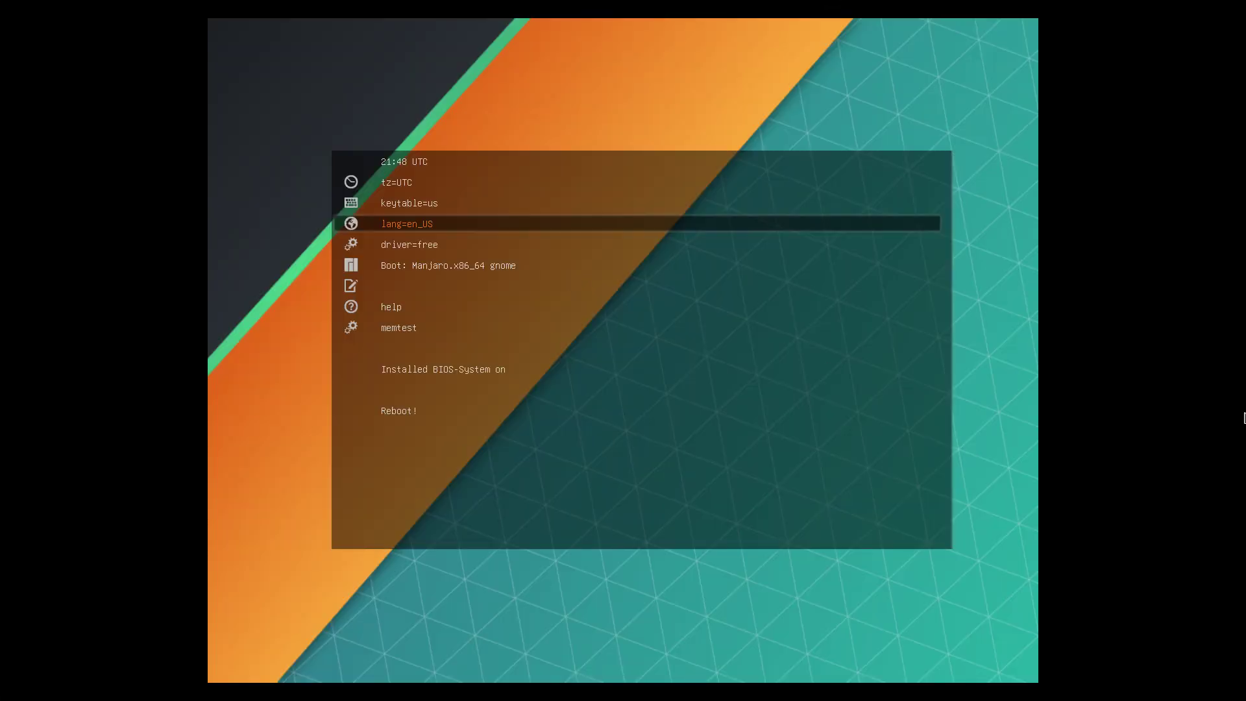
key(Up)
key(Up)
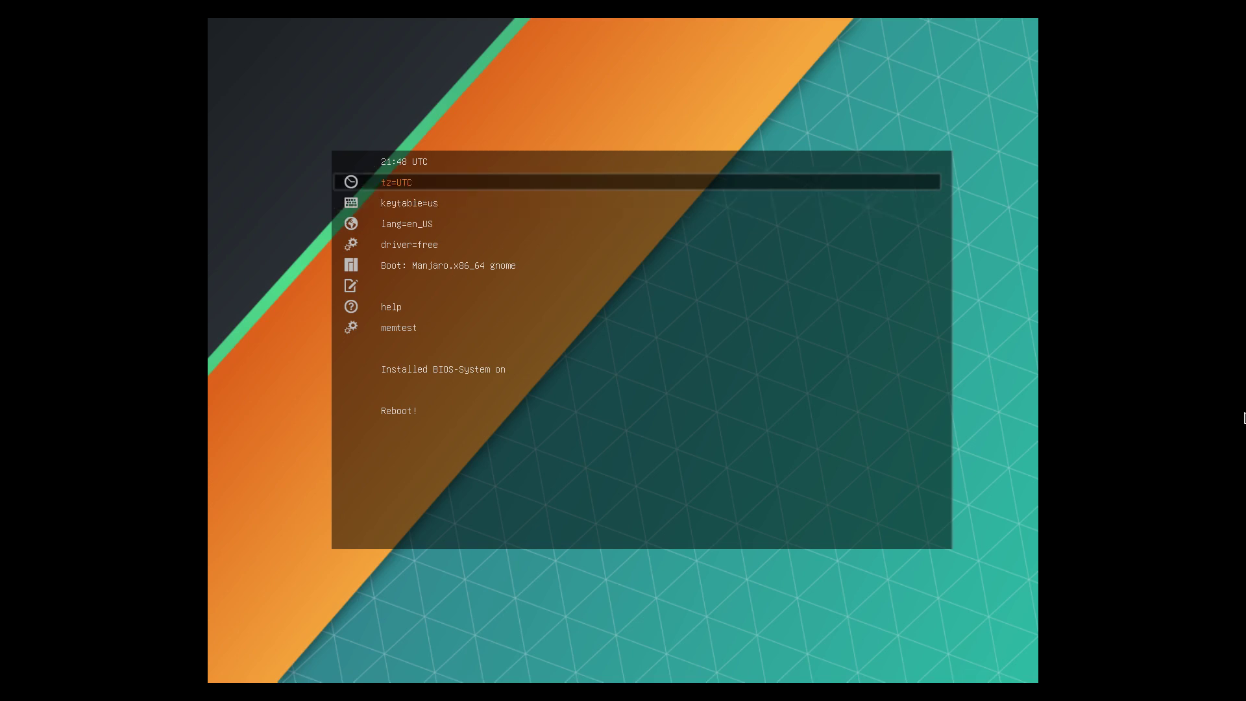
key(Down)
key(Down)
key(Down)
key(Down)
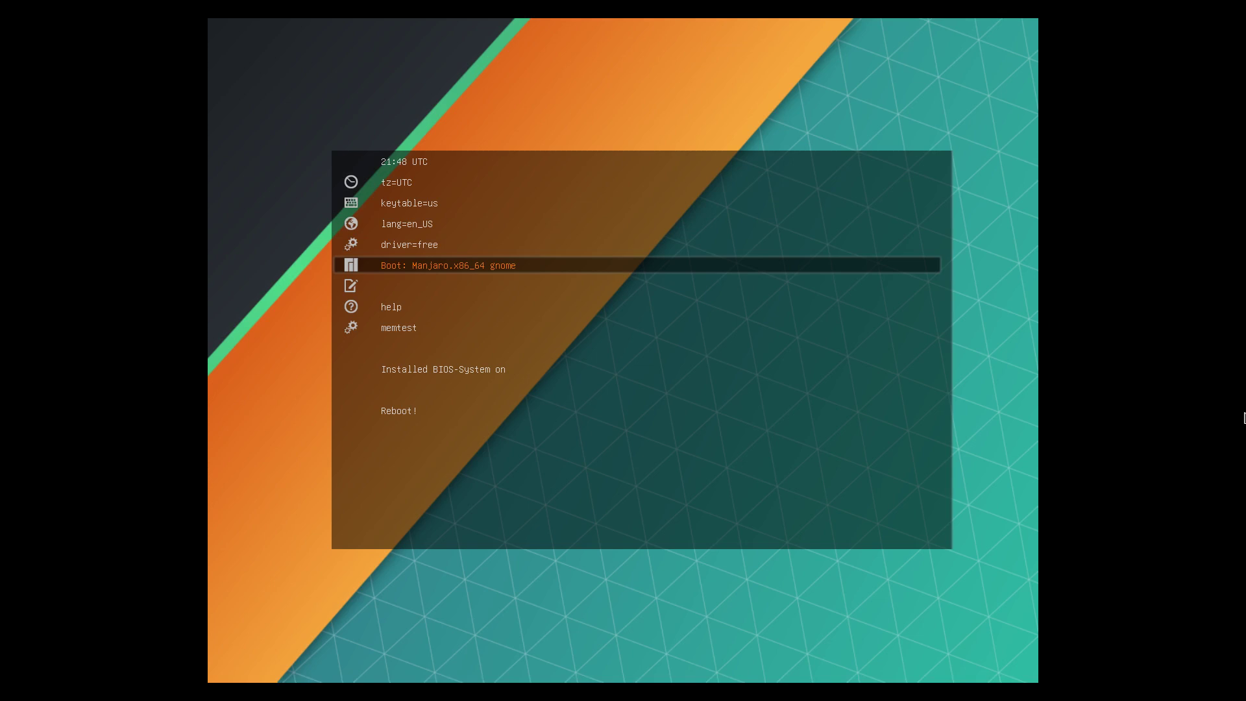
key(Up)
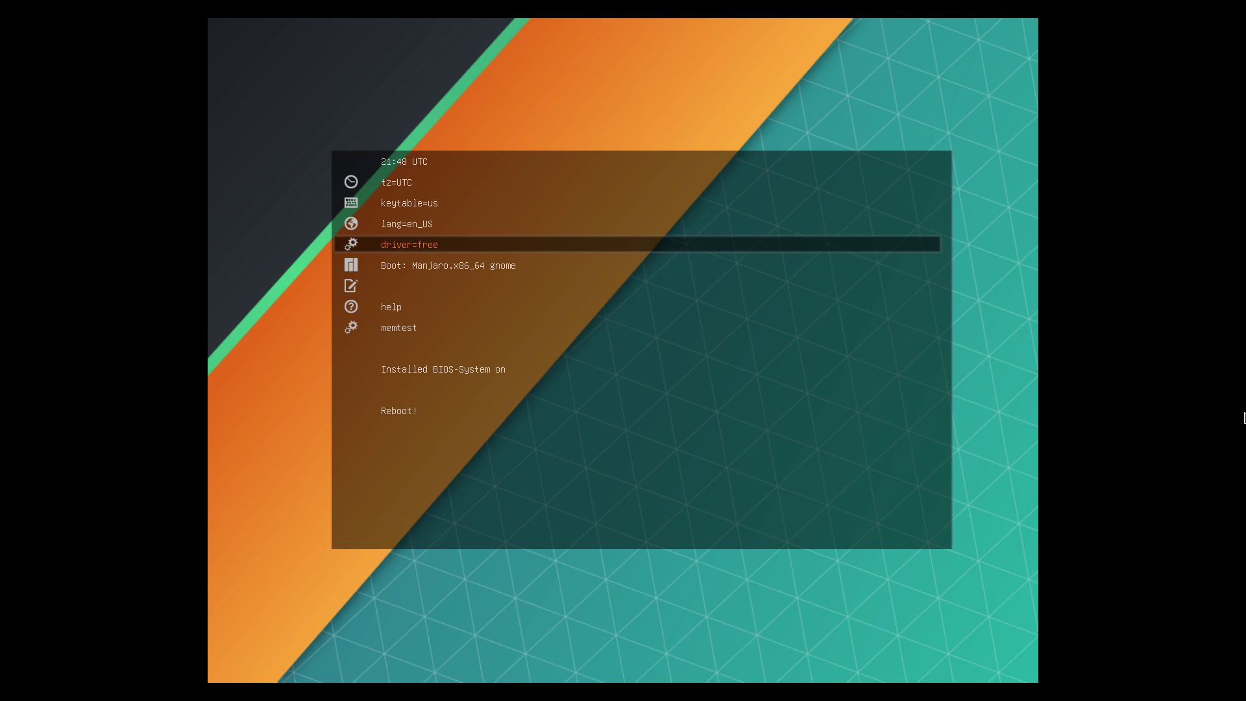
key(Down)
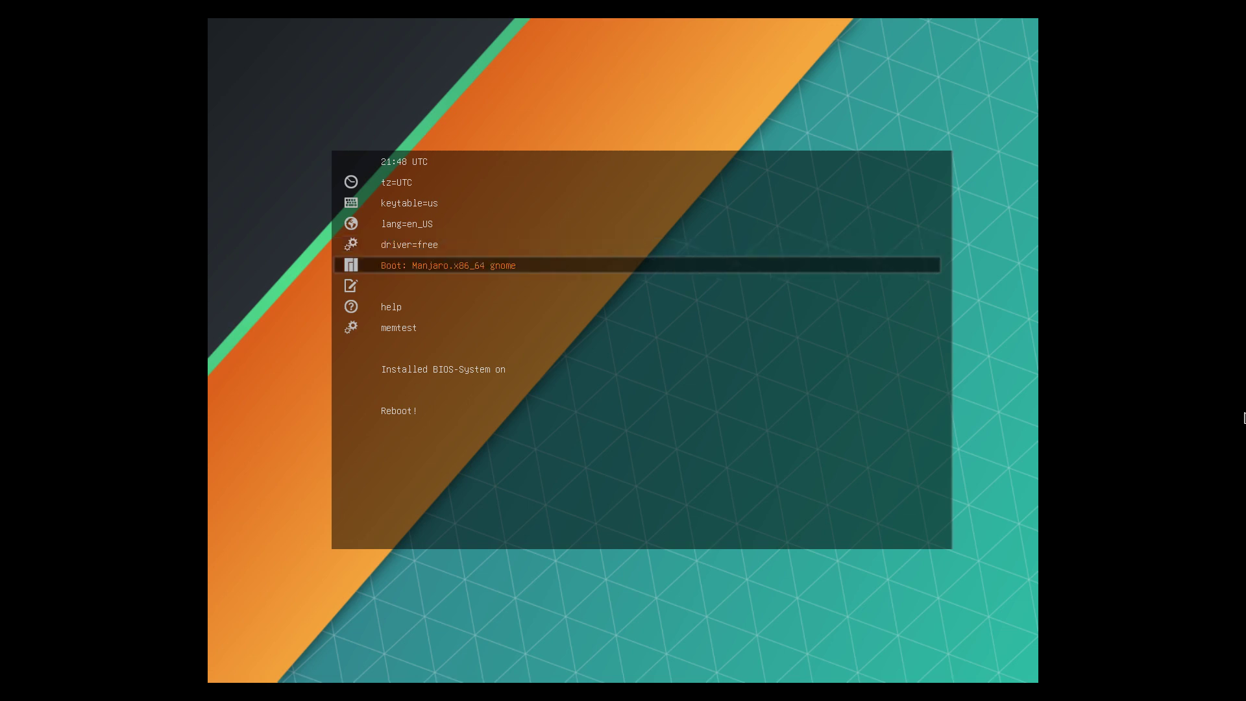
key(Up)
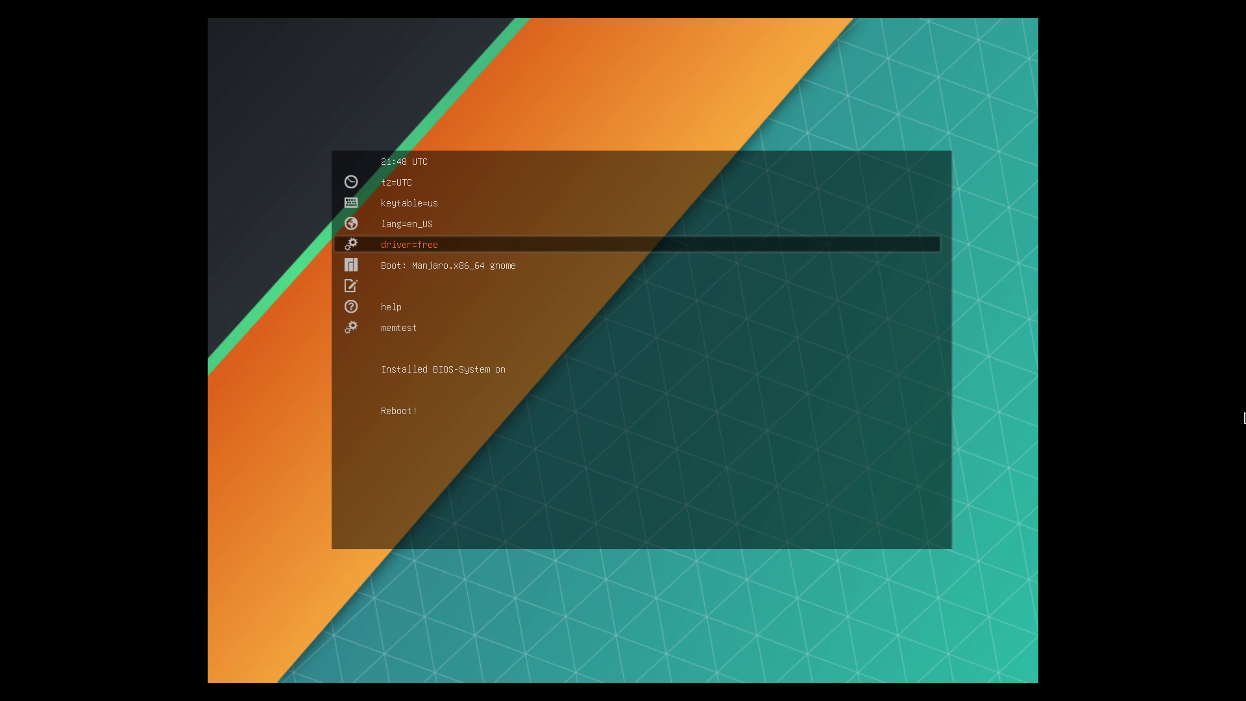
key(Up)
key(Up)
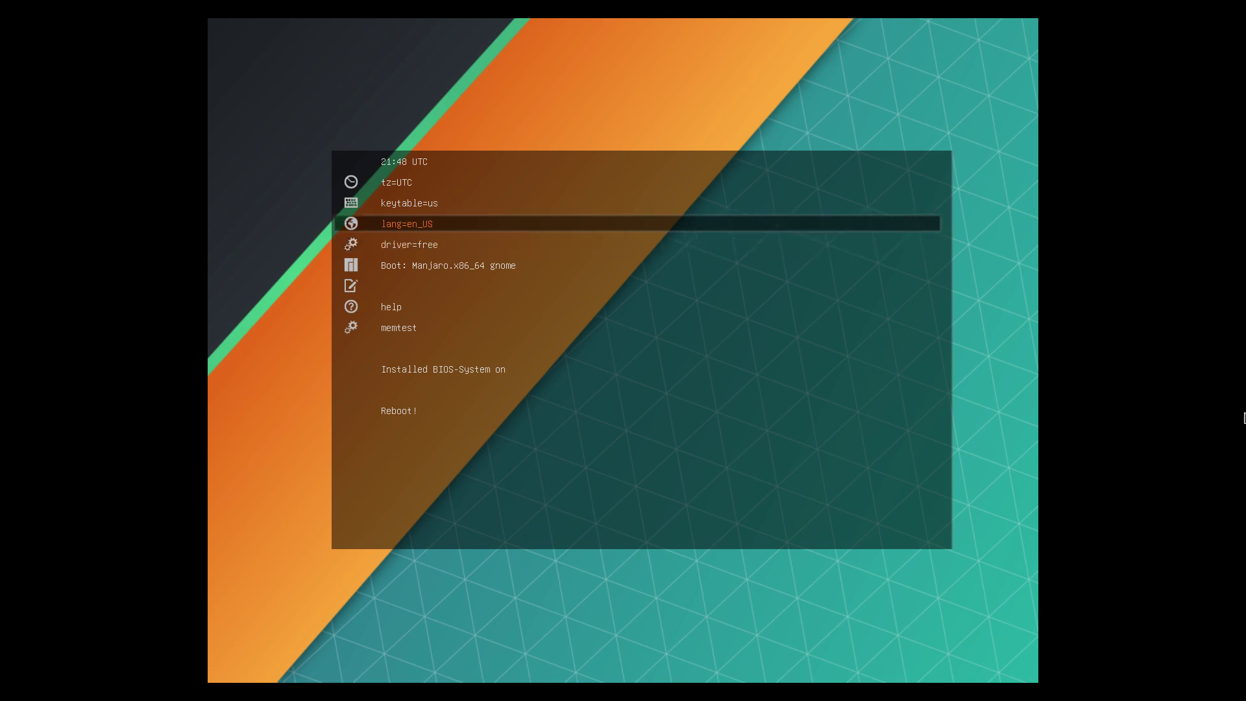
key(Down)
key(Down)
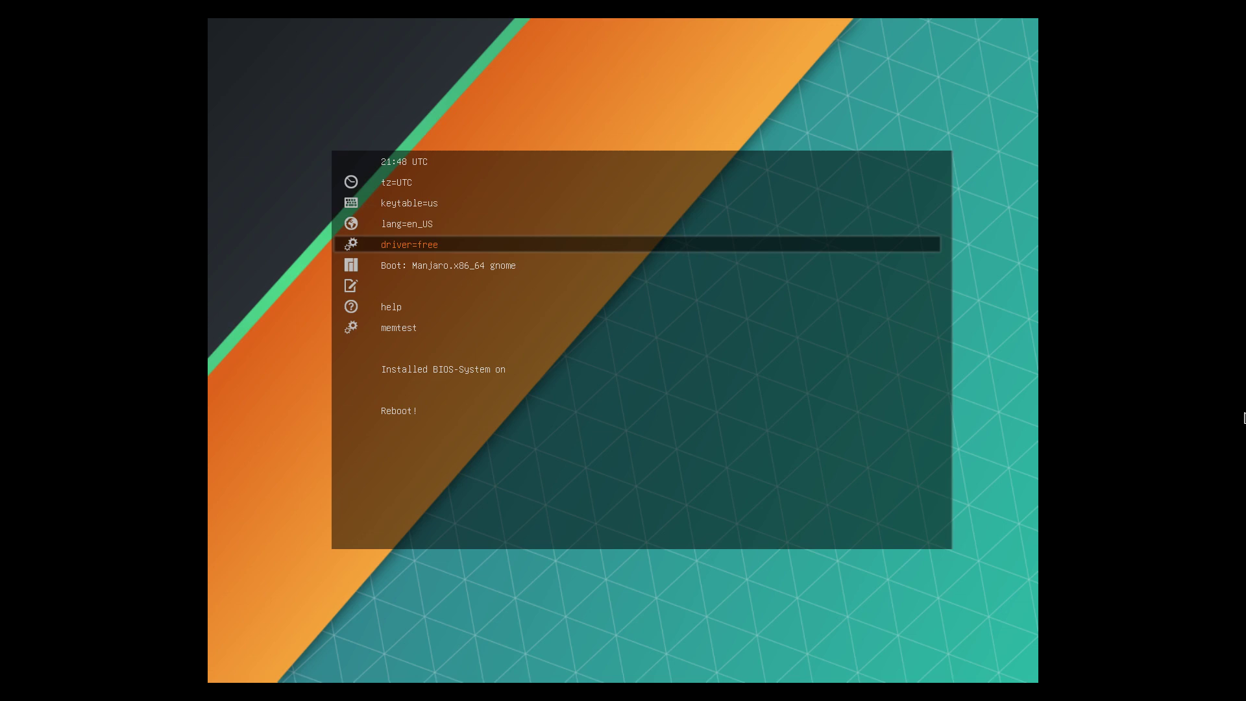
key(Return)
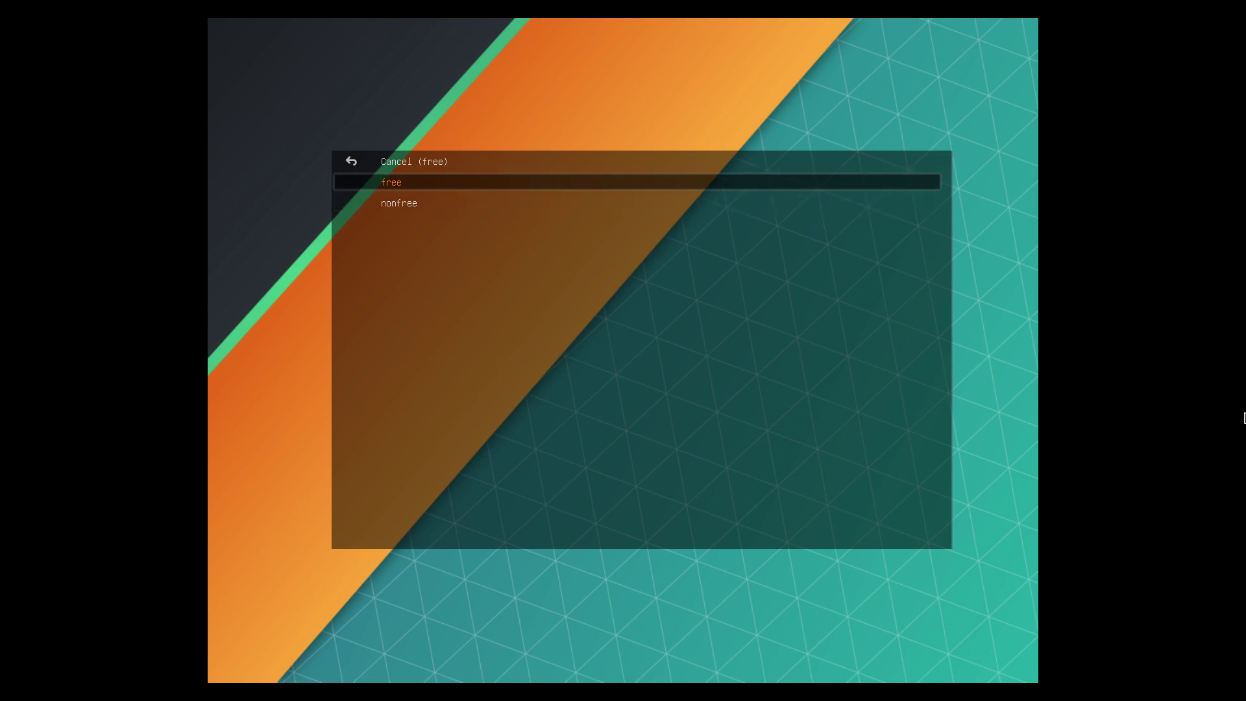
key(Down)
key(Return)
key(Down)
key(Down)
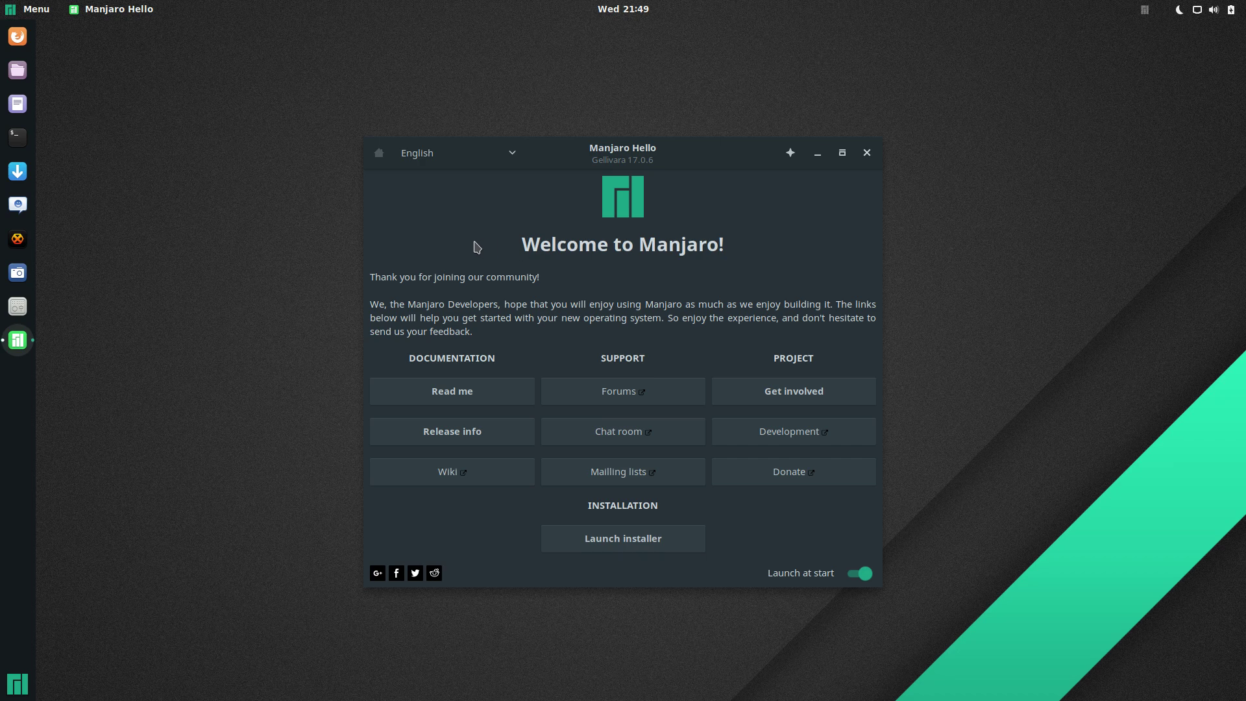
Check the Wired Connected network entry in the status menu, then start Firefox from the dock
click(1219, 6)
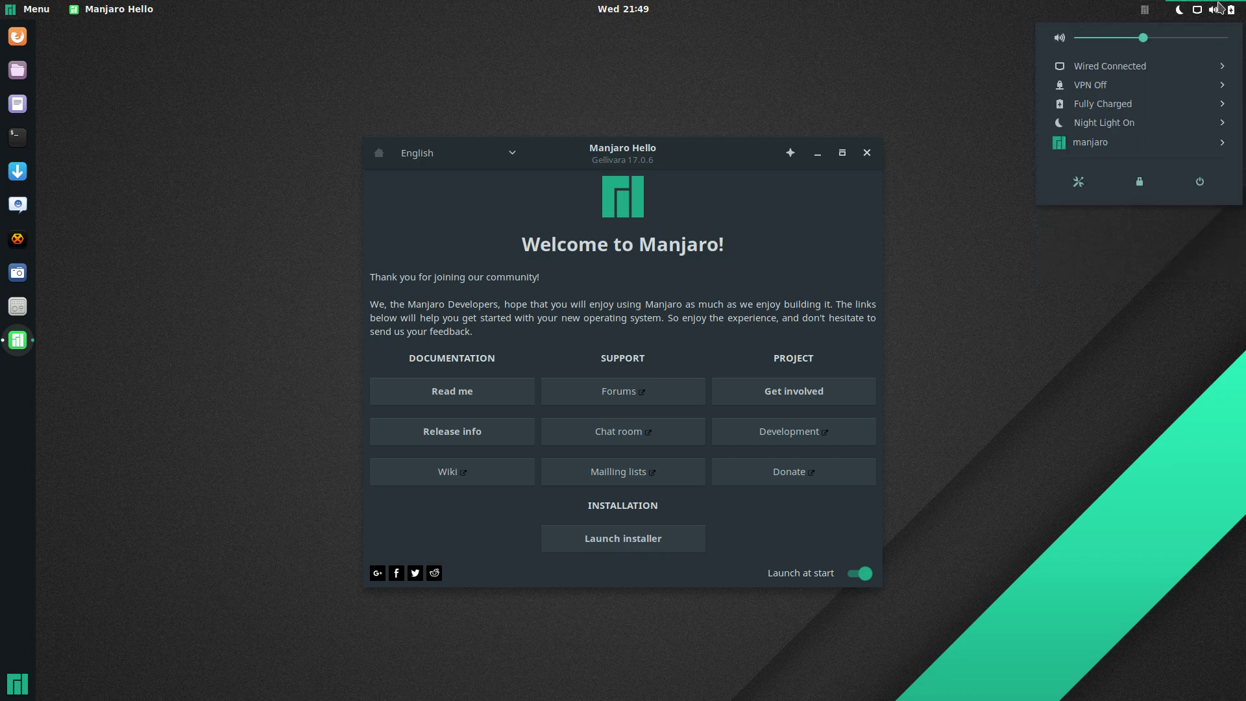
click(1102, 73)
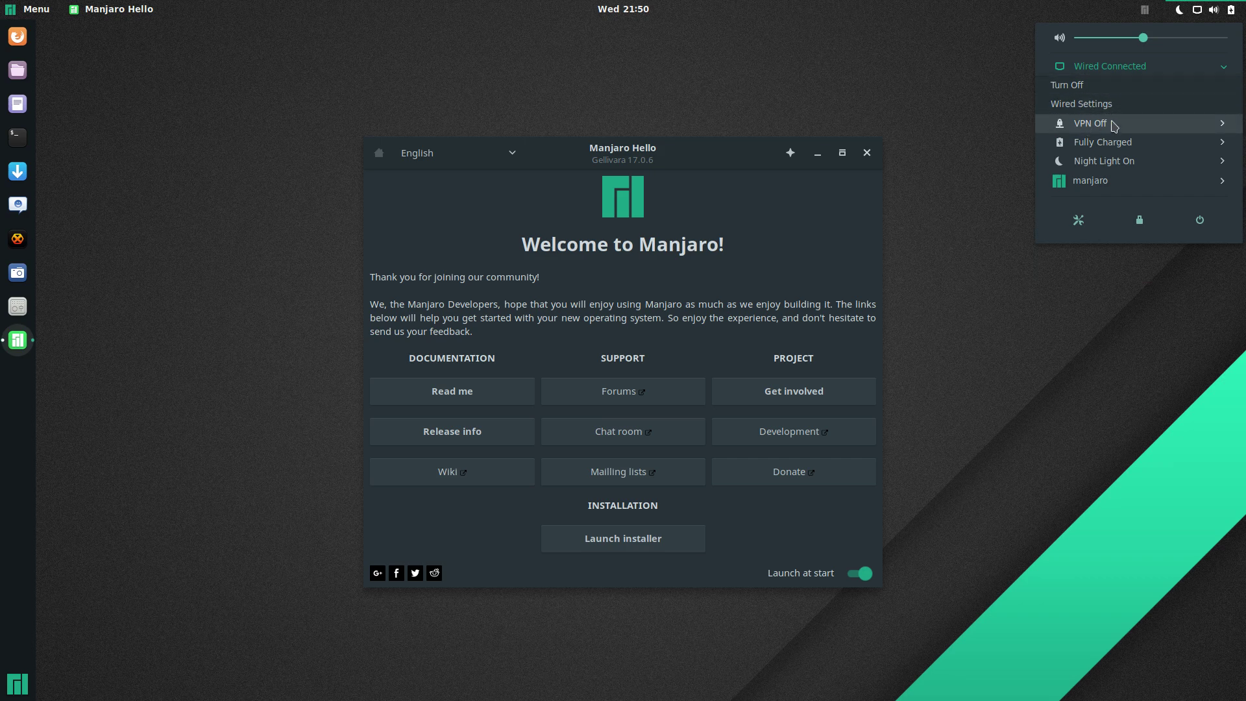
click(22, 45)
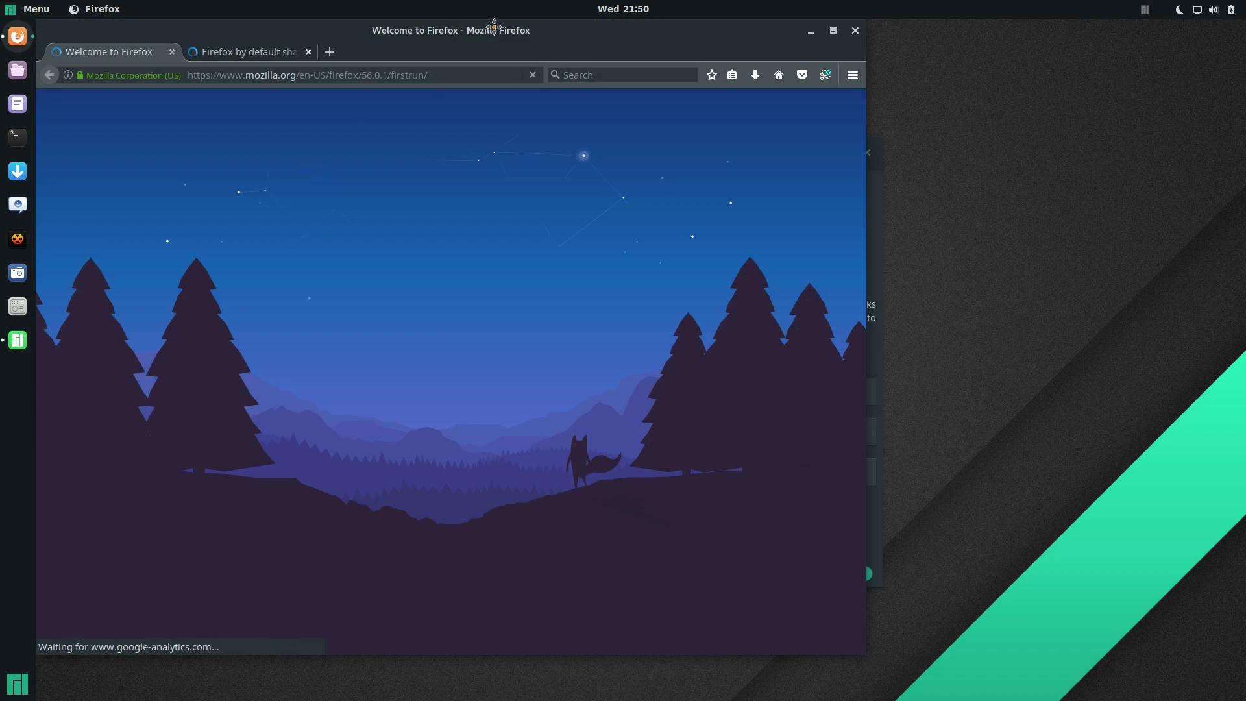
Load youtube.com in the first Firefox tab and scroll through the home page videos
drag(495, 23, 568, 54)
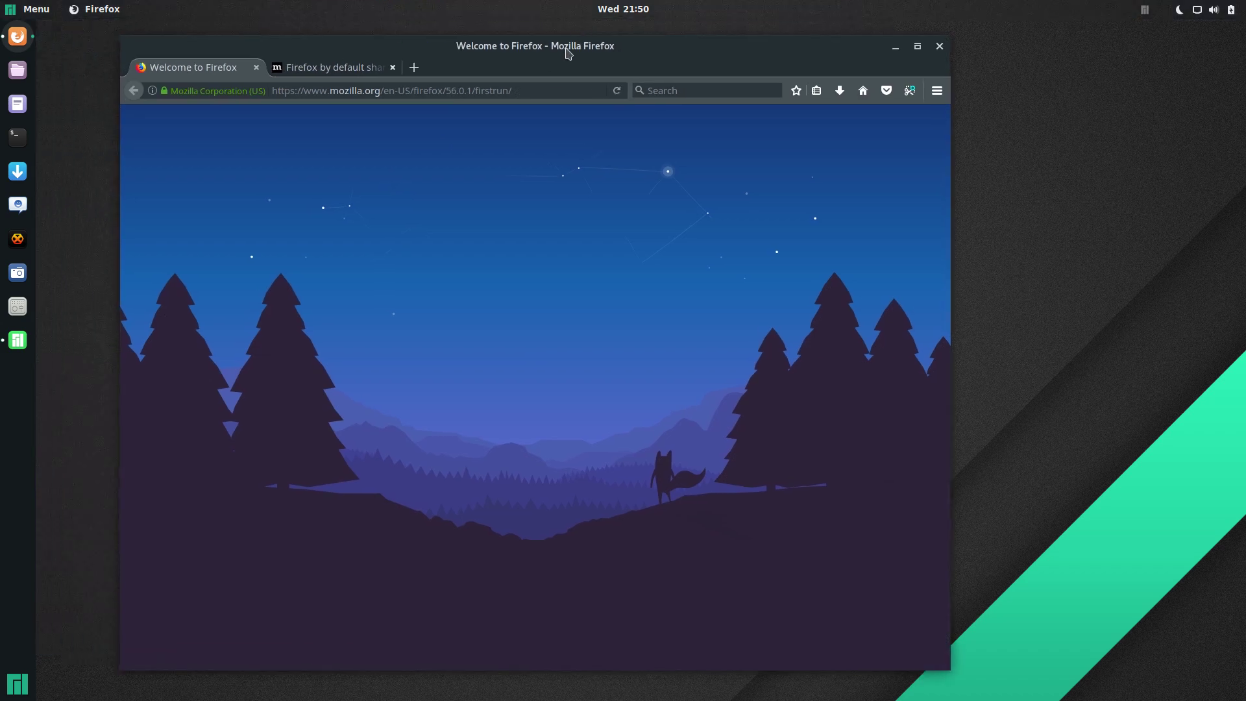
click(482, 91)
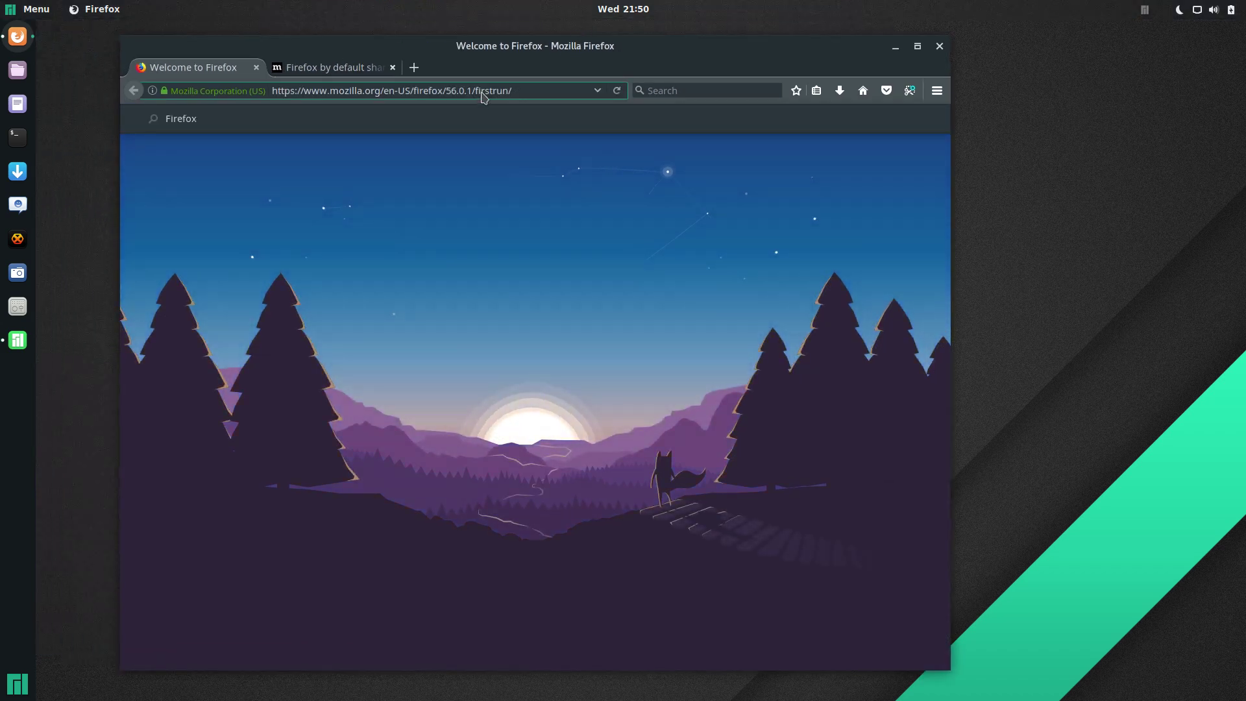
double_click(483, 91)
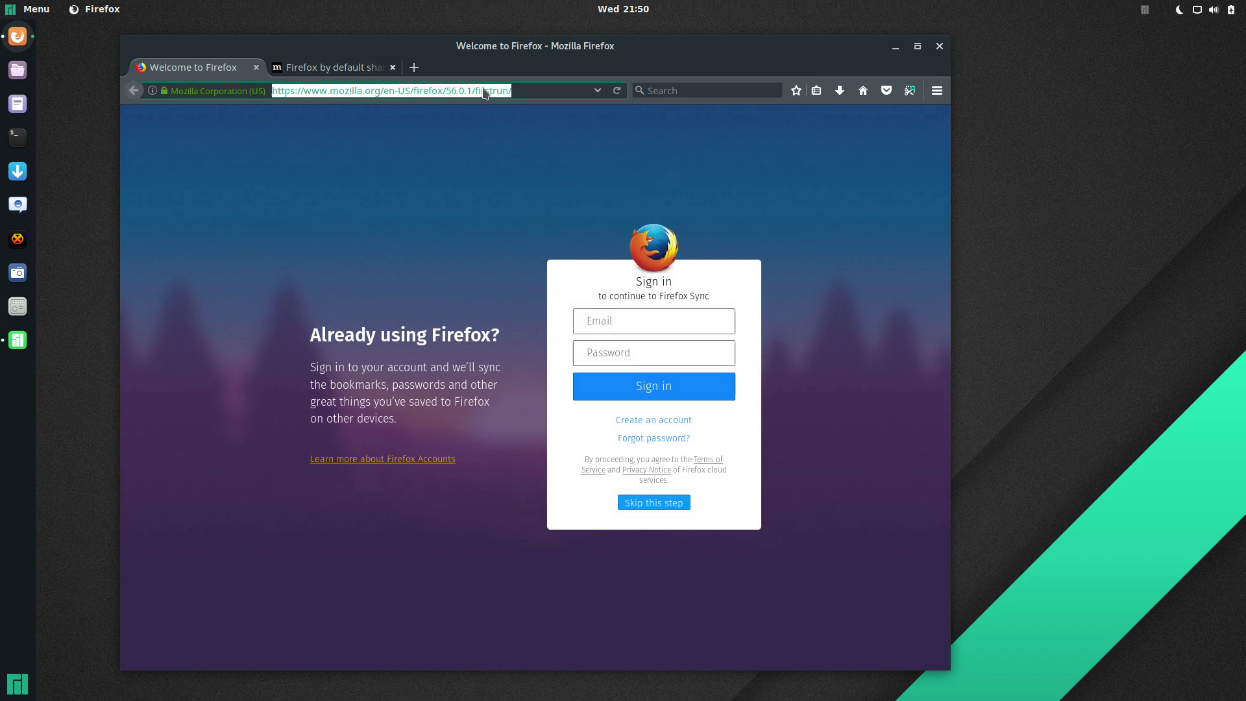
text(youtuv)
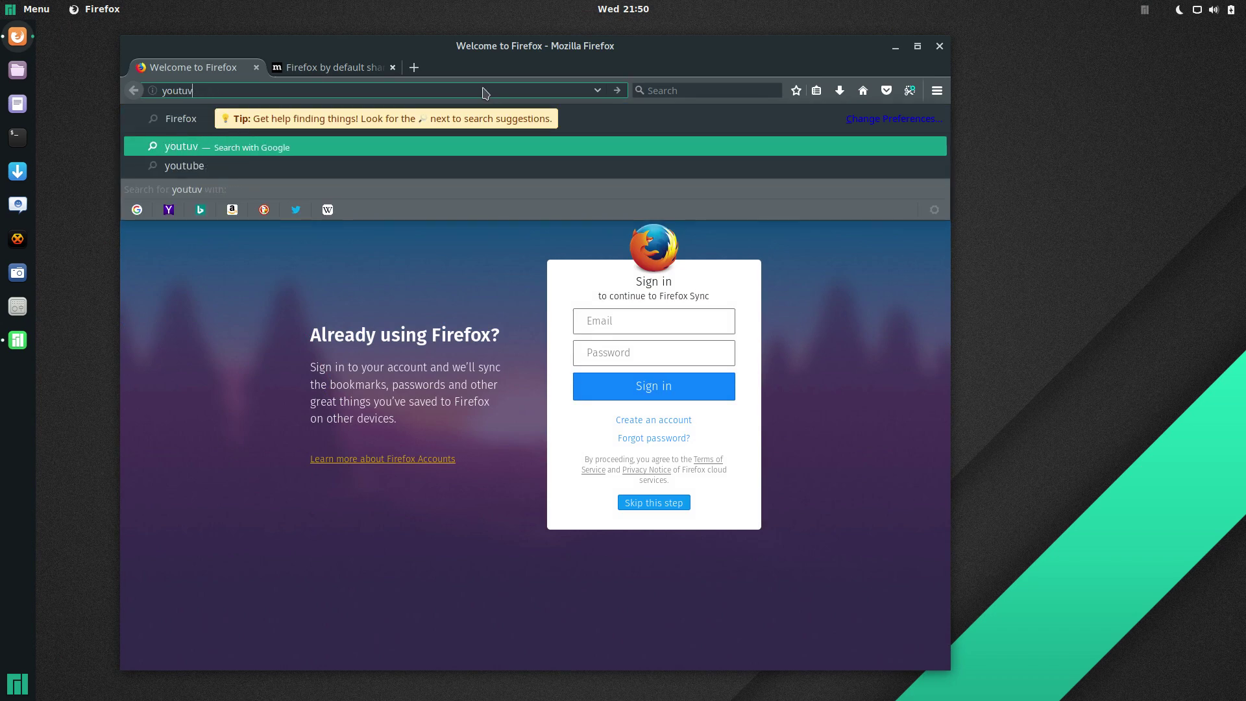
key(BackSpace)
text(be.com)
key(Return)
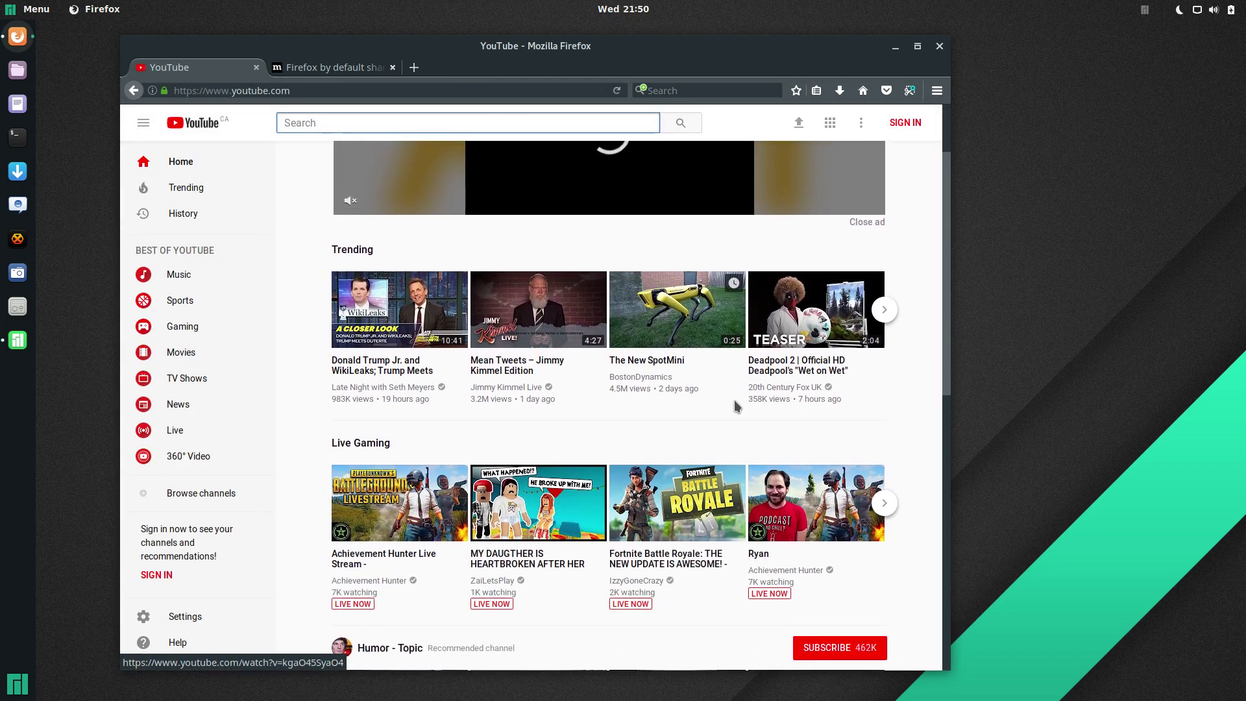
scroll(736, 406, down, 7)
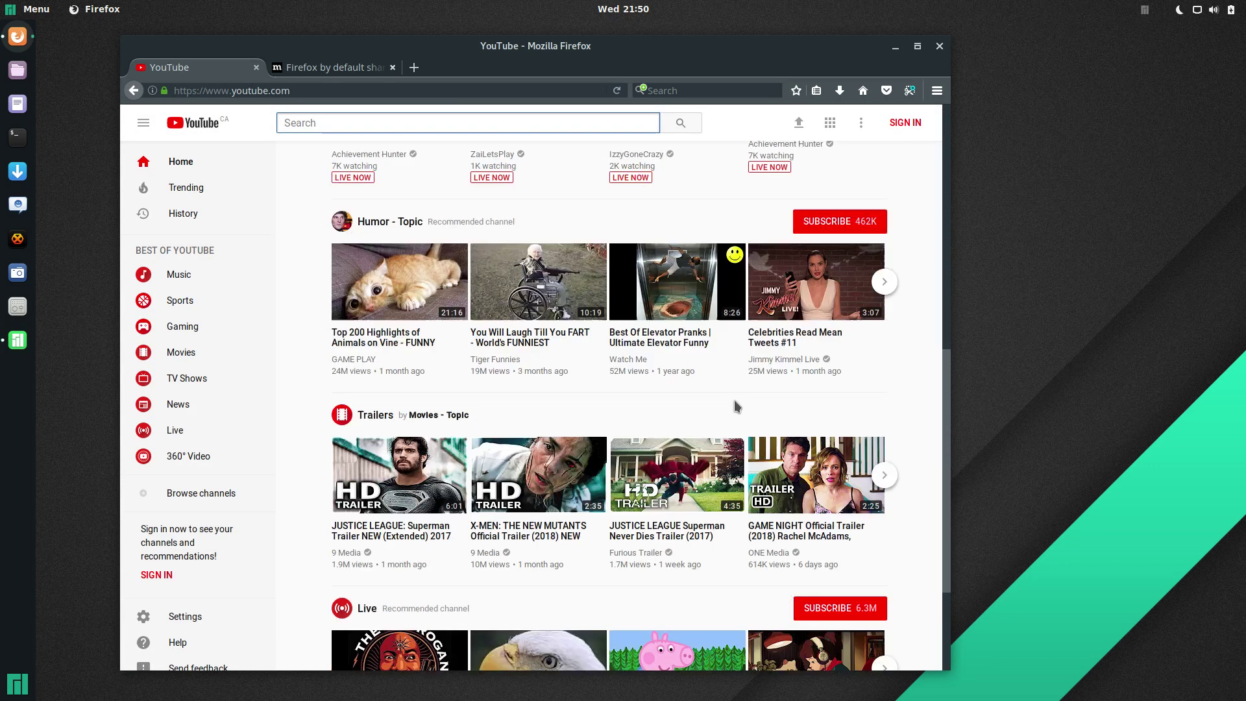
scroll(737, 404, down, 1)
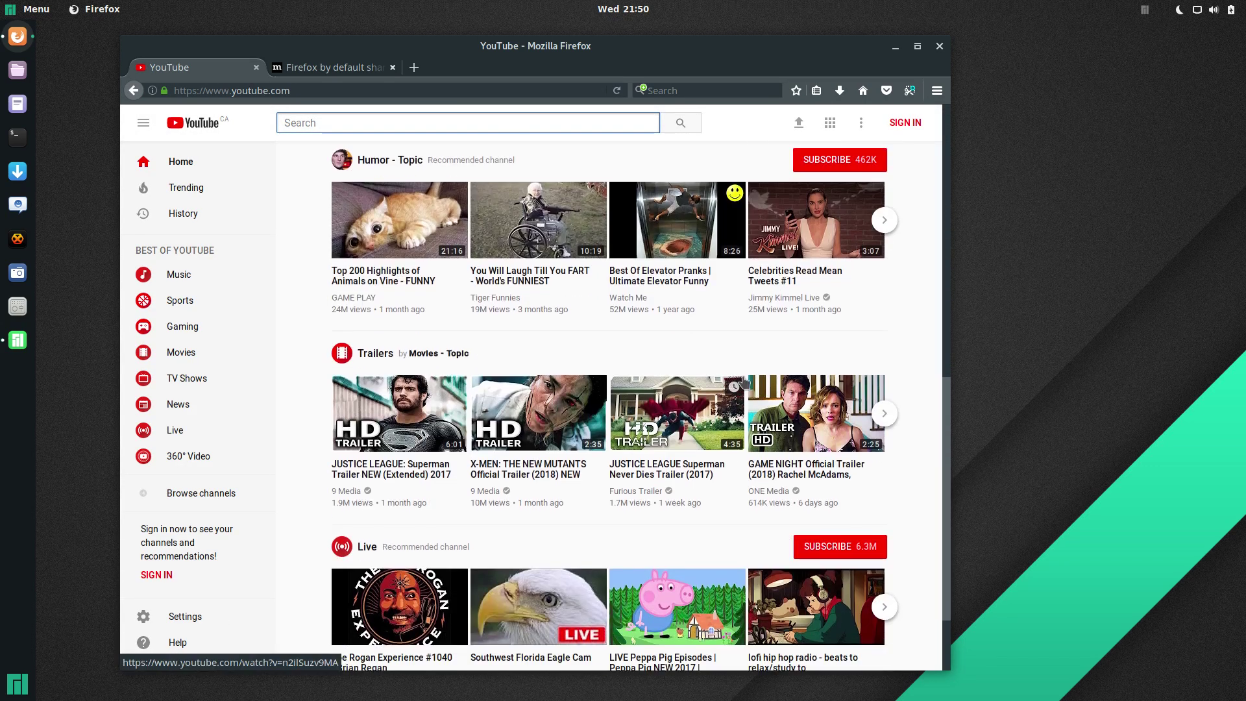
Start the Justice League Never Dies trailer and lower the system volume
click(675, 413)
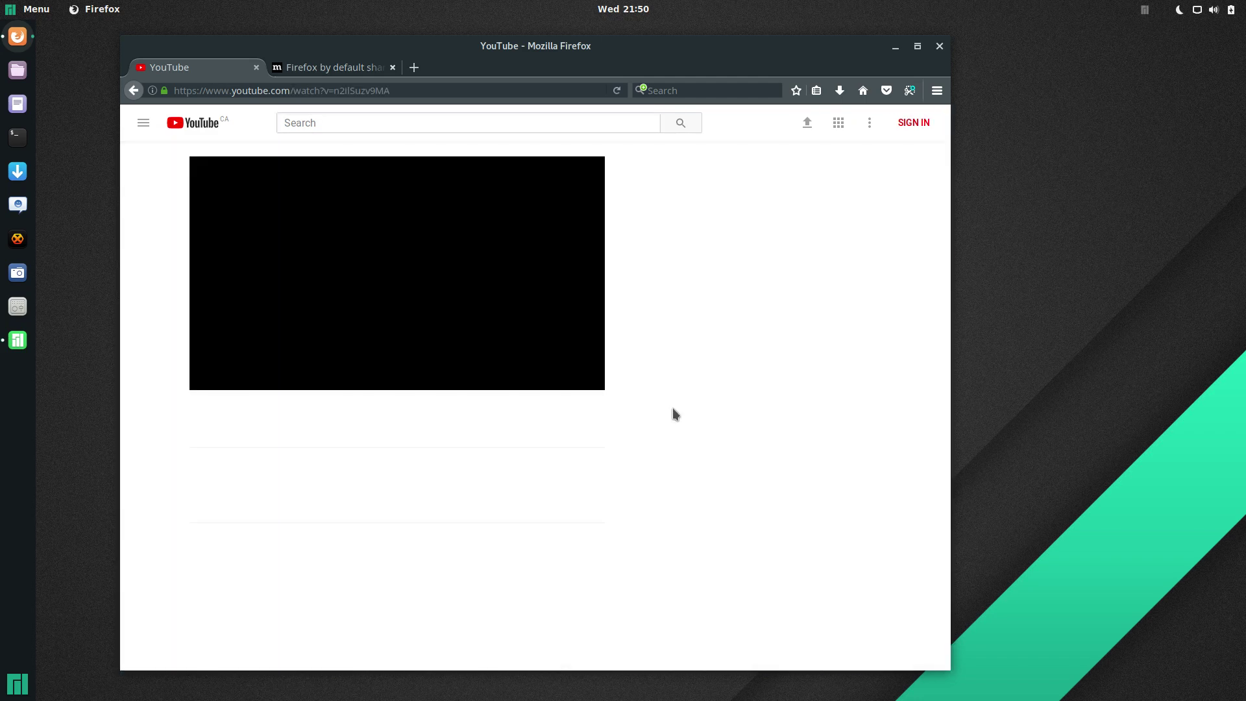
click(1213, 8)
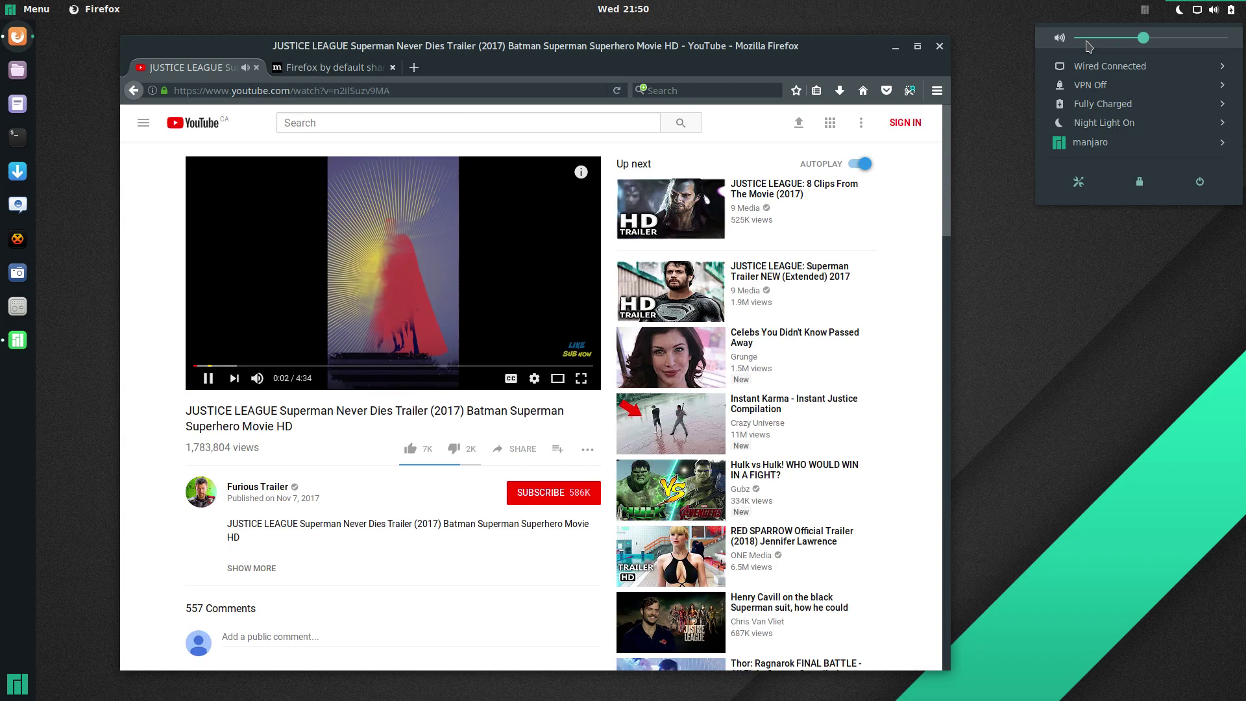
drag(1088, 39, 1104, 39)
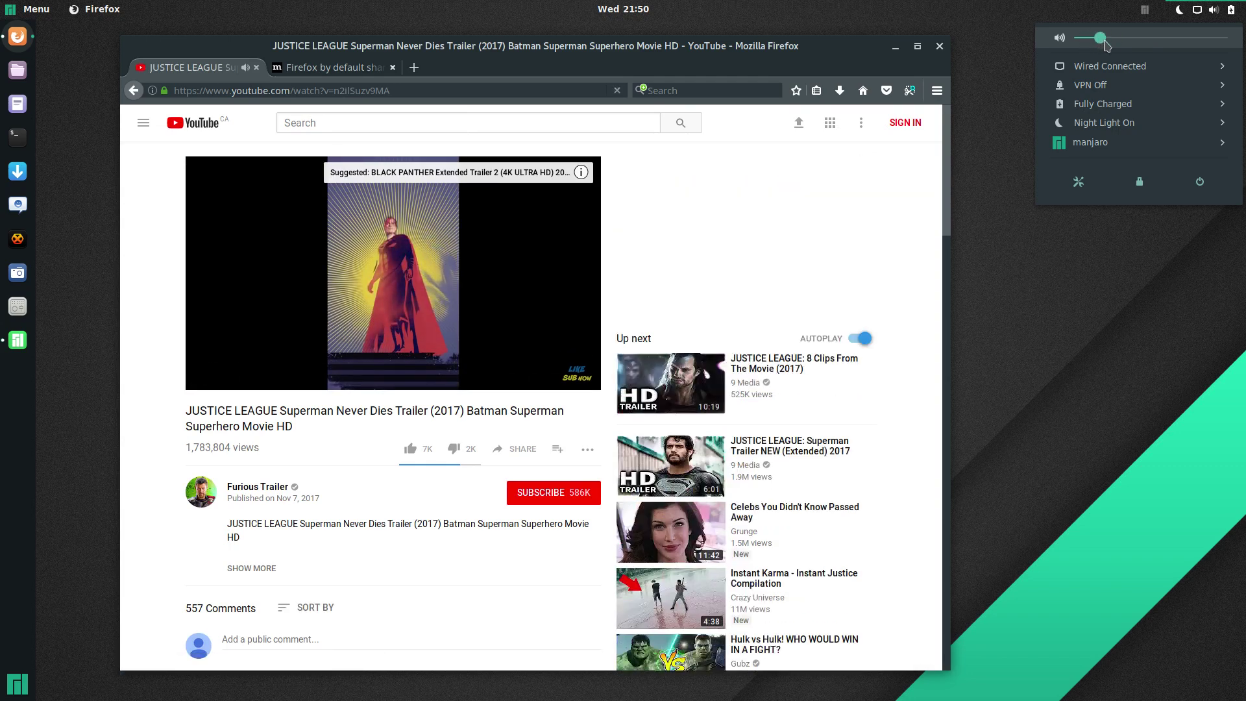
click(675, 72)
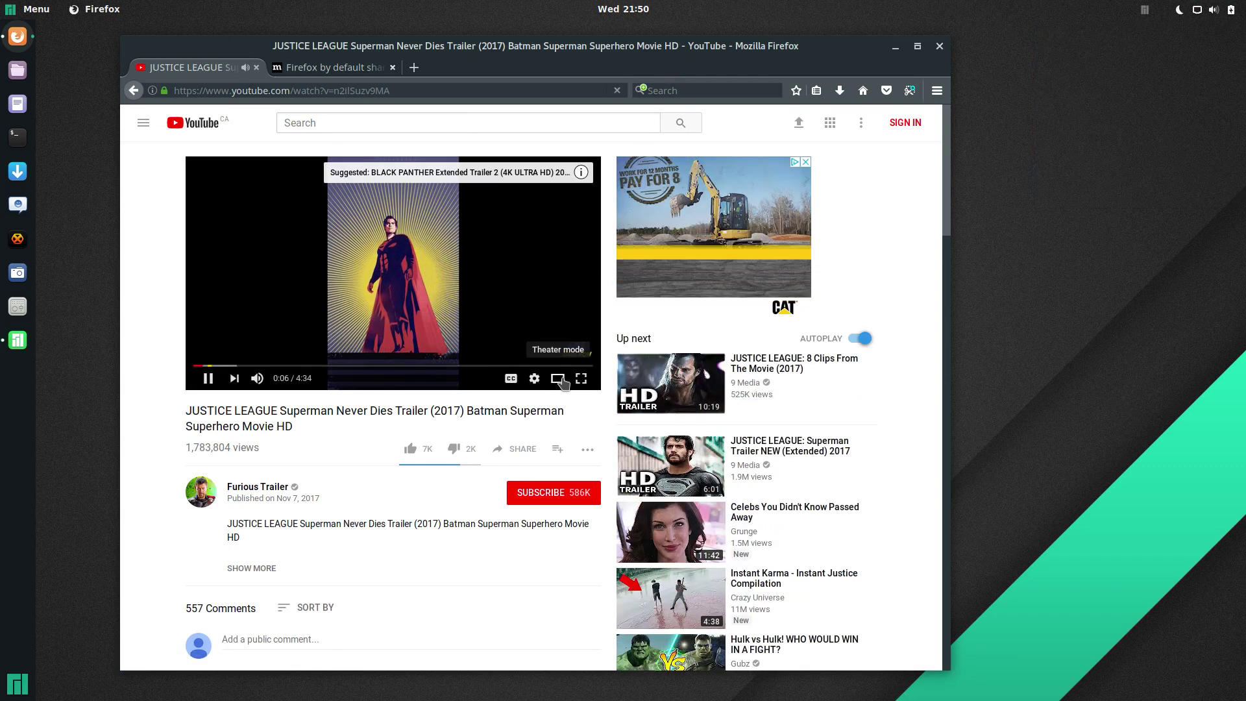
Watch the trailer in theater and full-screen modes at 0:27, 2:00 and 2:26, then close Firefox and its tabs
click(562, 382)
click(210, 563)
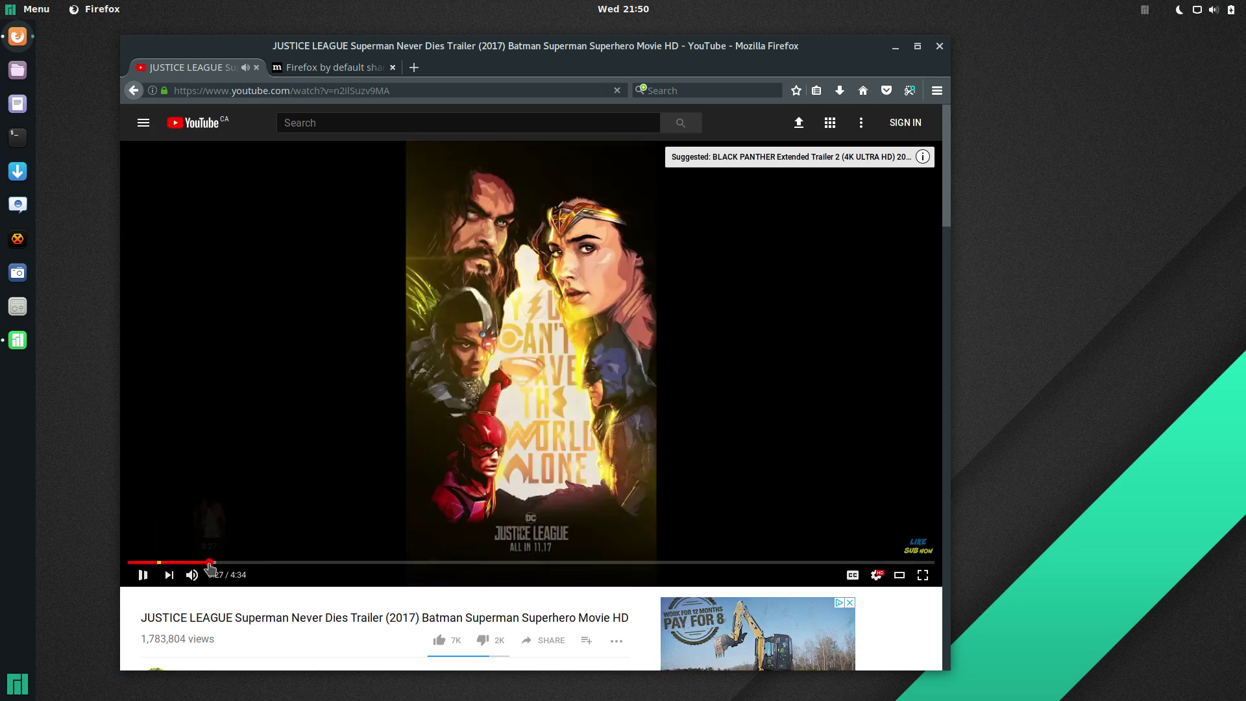
click(484, 562)
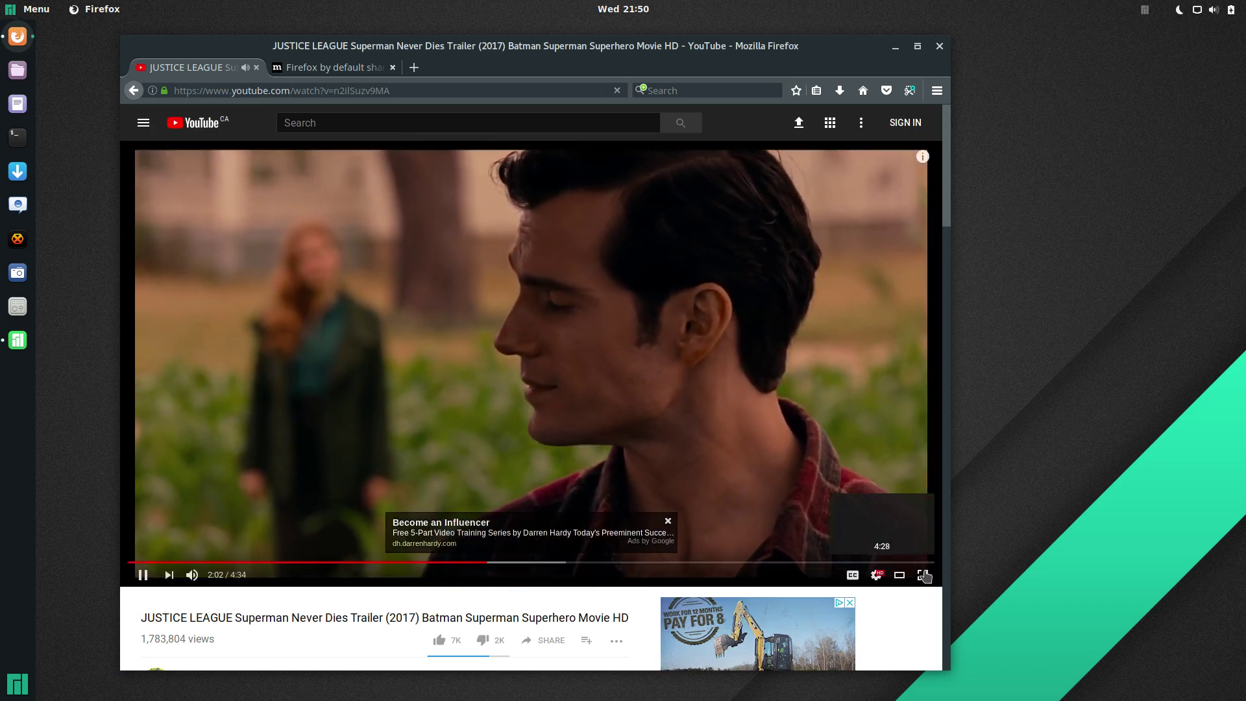
click(922, 575)
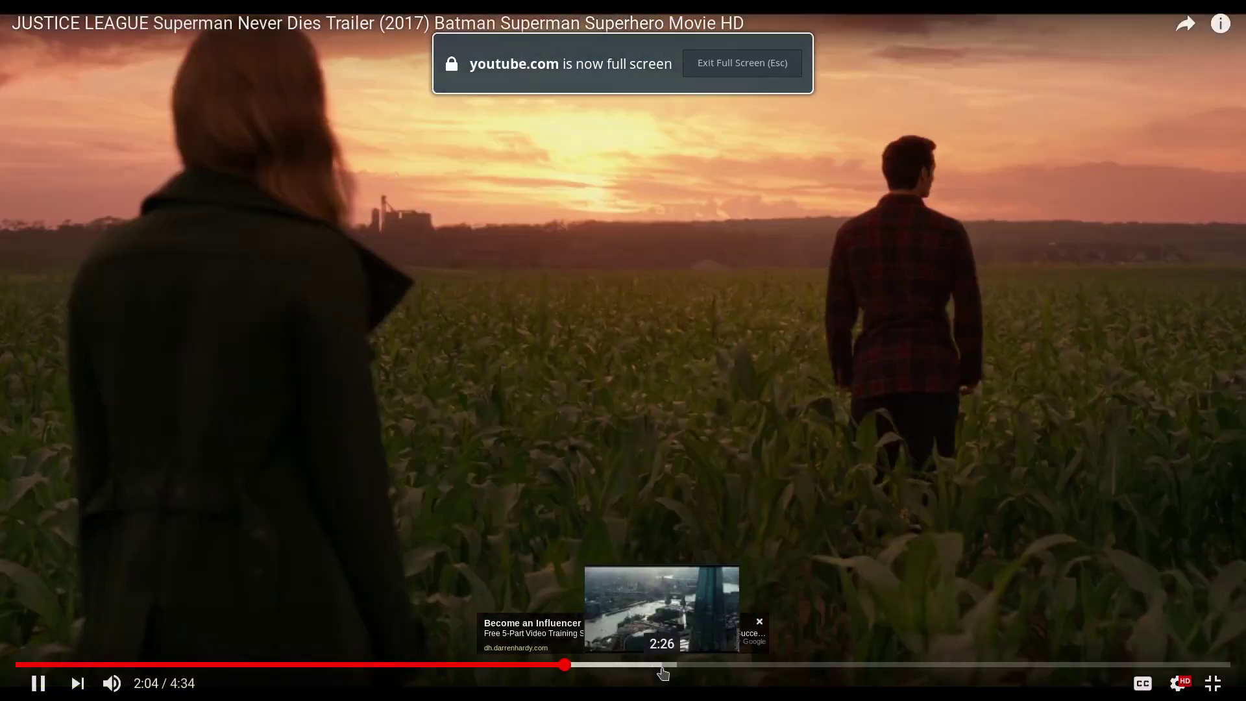
click(662, 668)
key(Escape)
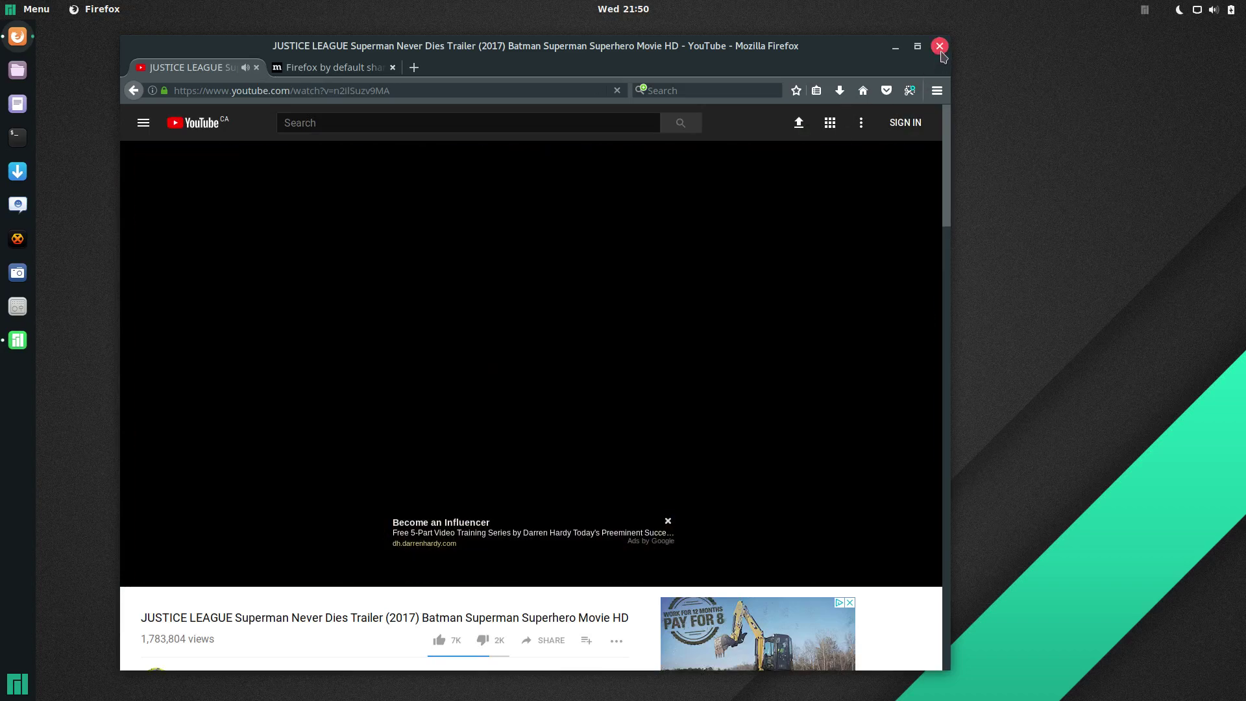
click(940, 48)
click(679, 390)
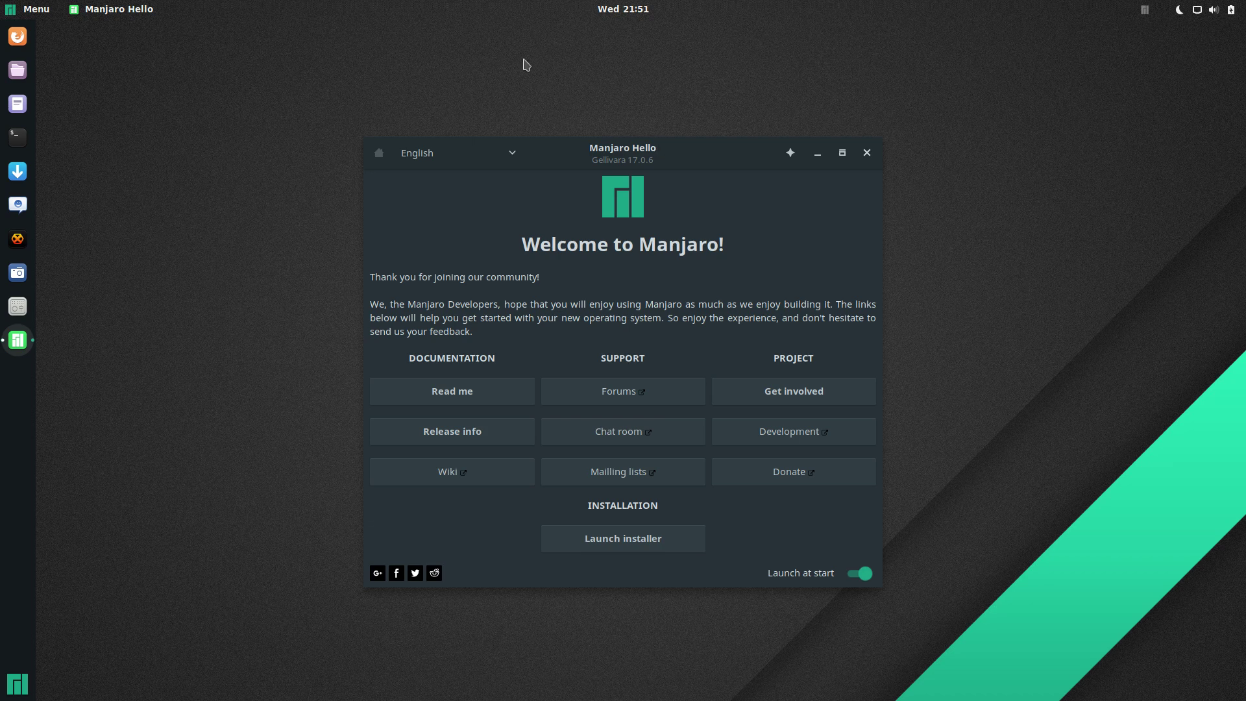
Launch the Disks utility by searching 'disks' in the application grid
click(20, 682)
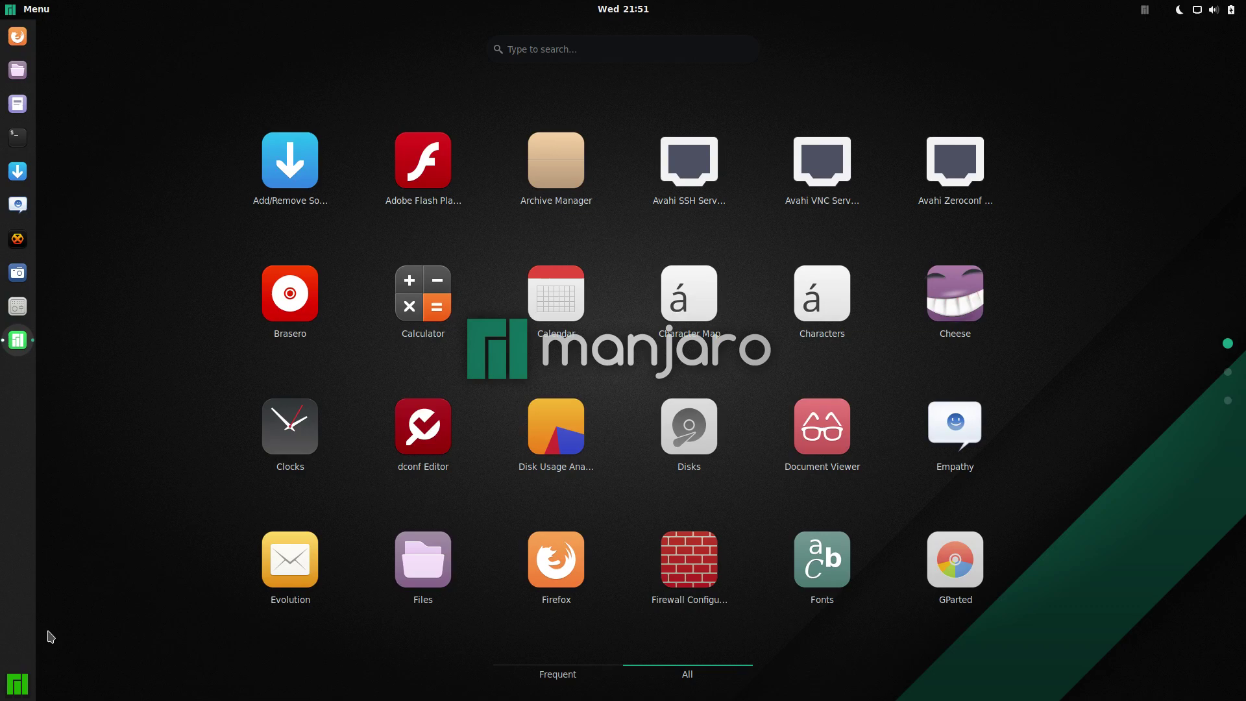
text(disks)
key(Return)
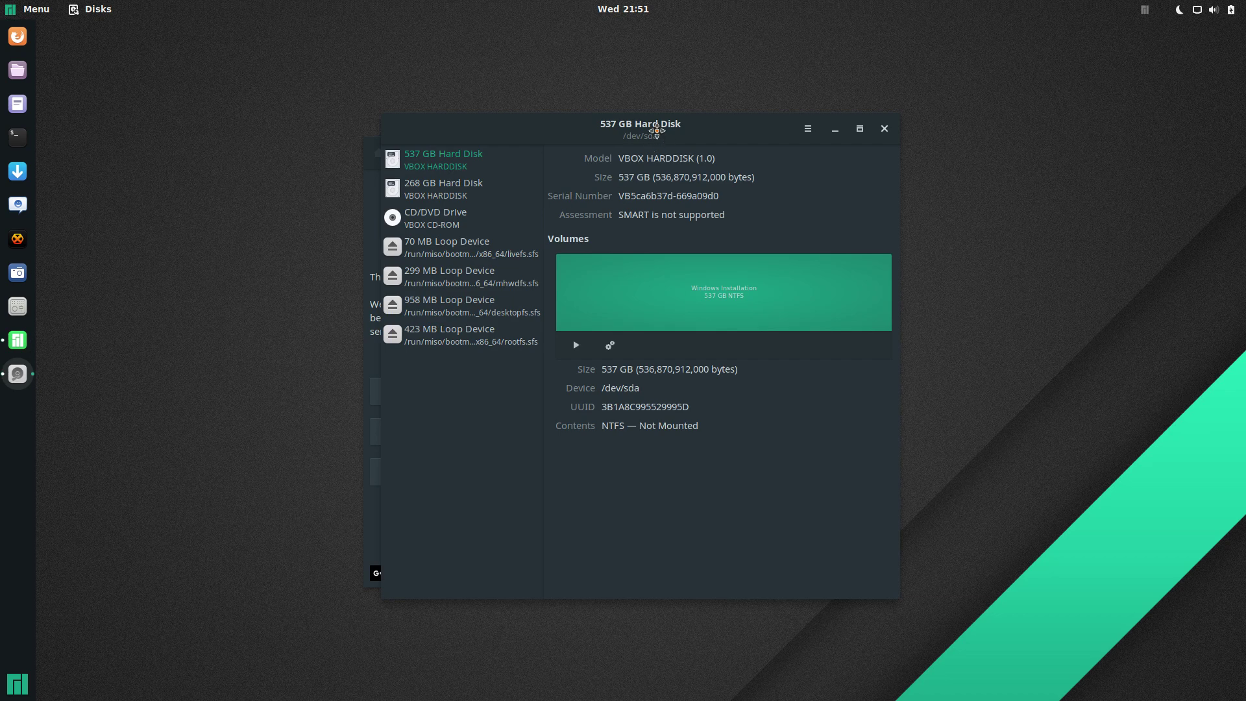
Inspect the 268 GB and 537 GB disks' volumes, then close Manjaro Hello and Disks
drag(664, 134, 339, 83)
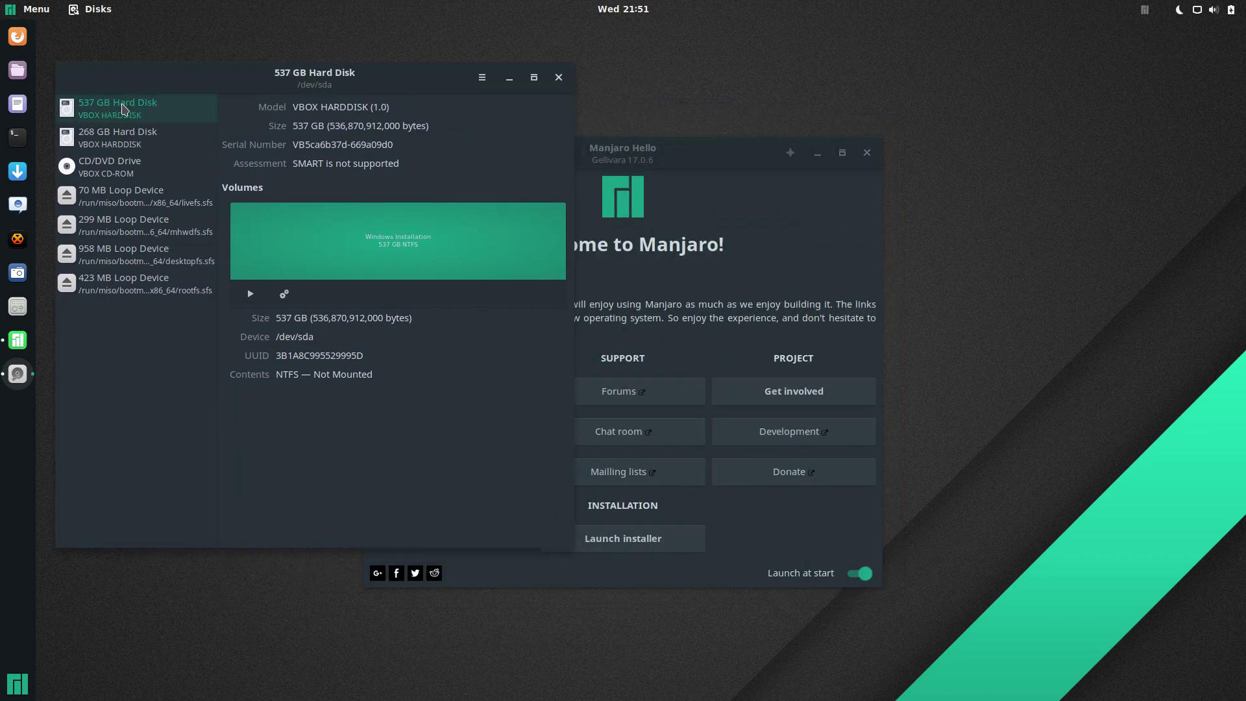
click(95, 142)
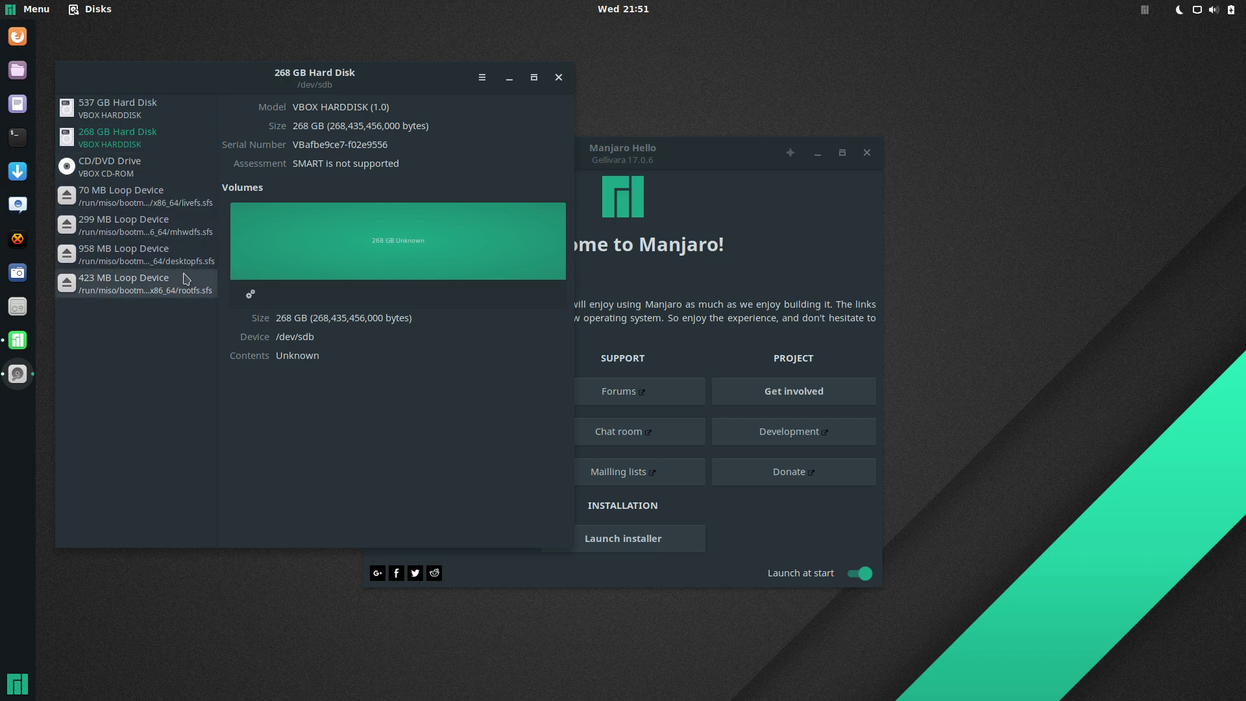
click(144, 111)
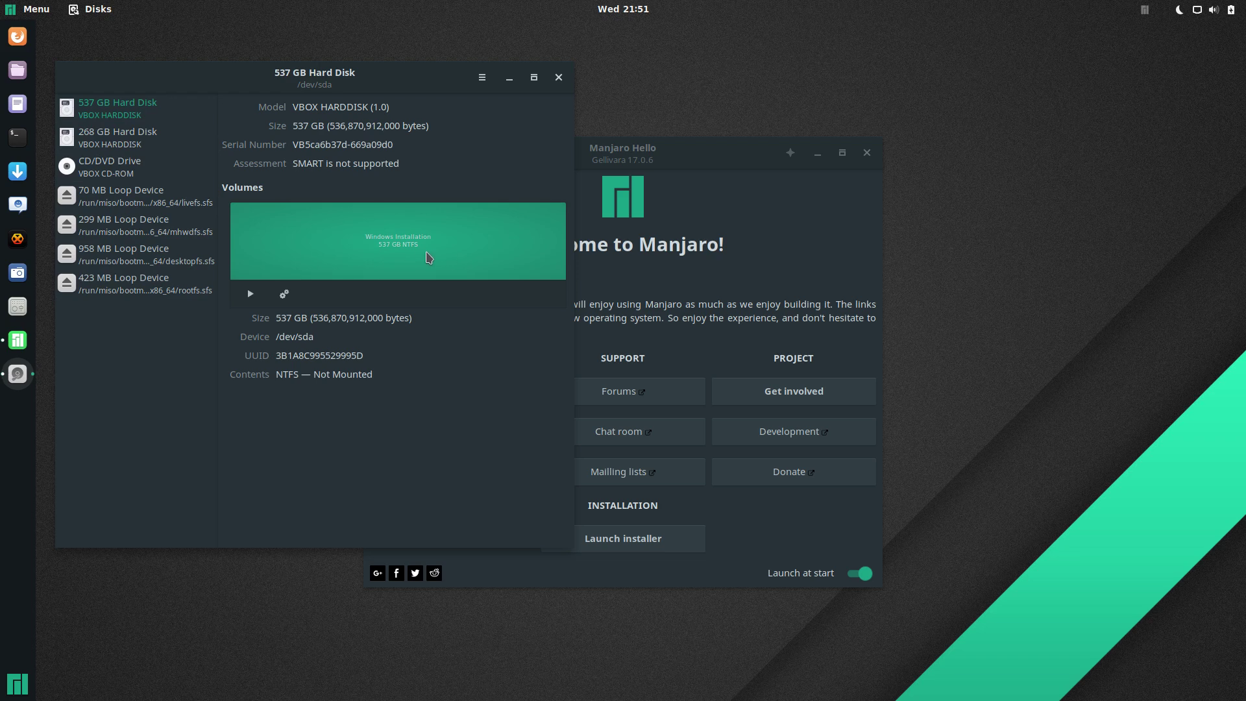
click(156, 144)
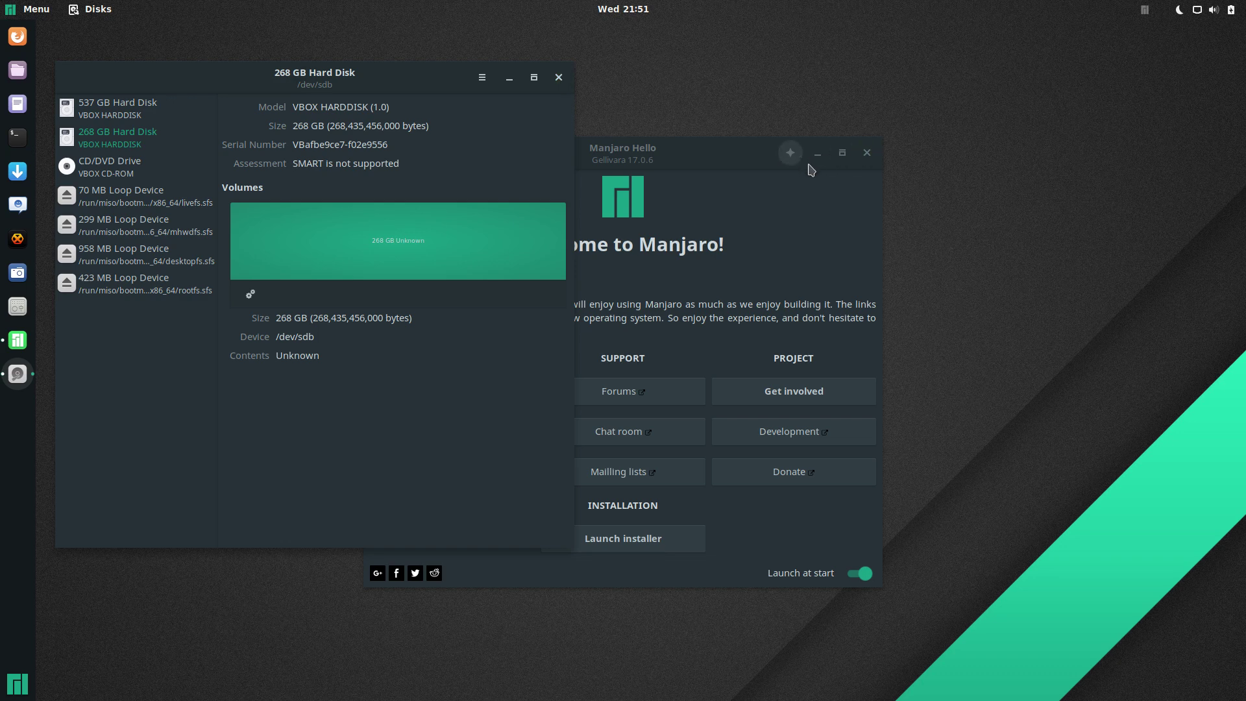
click(867, 152)
click(68, 117)
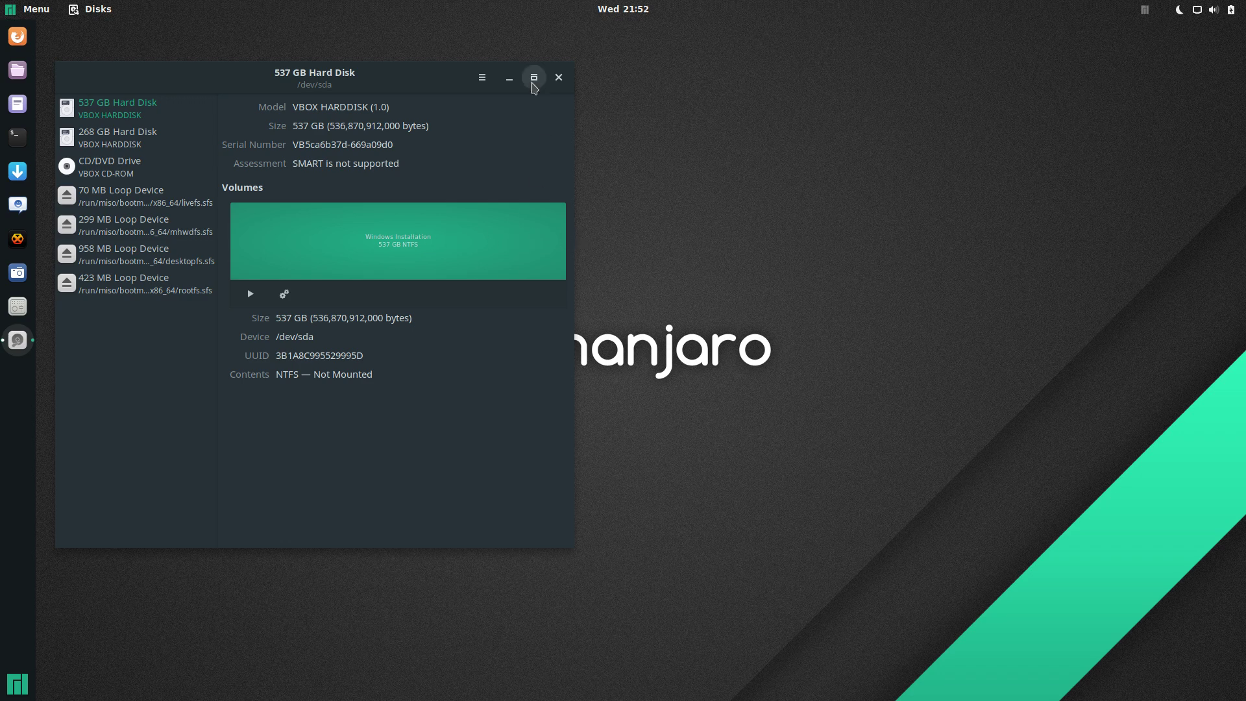
click(559, 77)
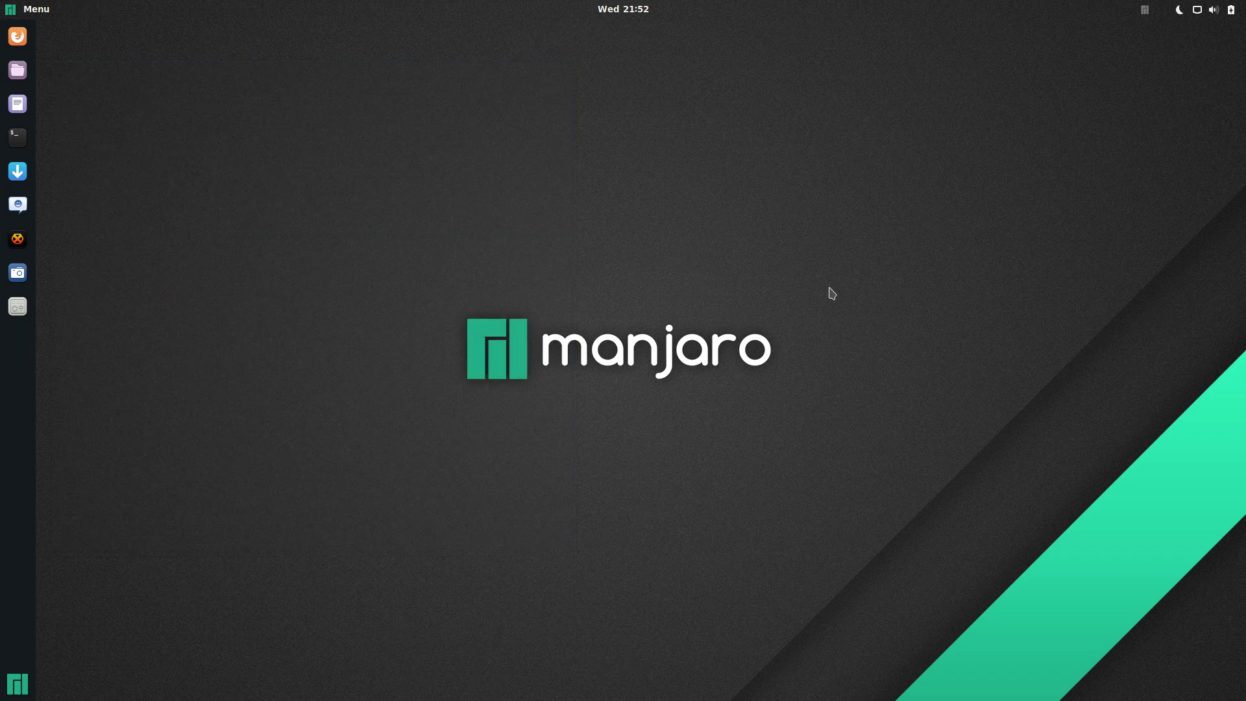
Relaunch Manjaro Hello by searching 'hello' in the application overview
click(17, 686)
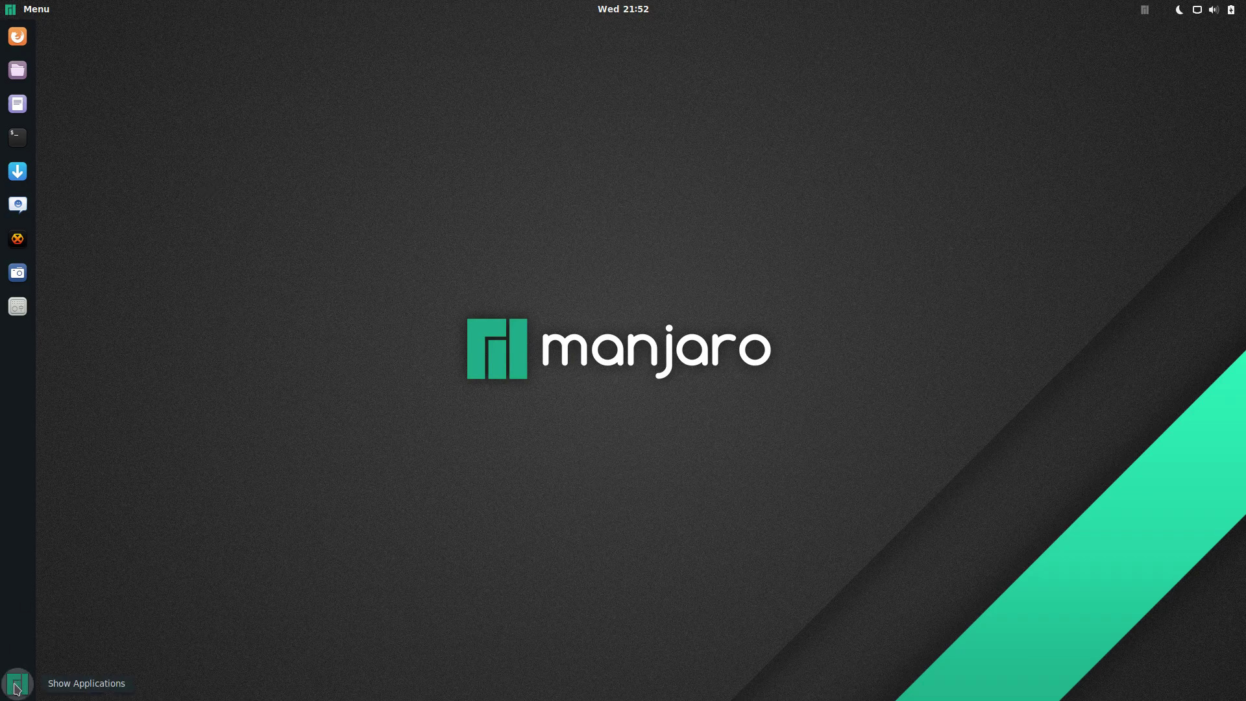
text(he)
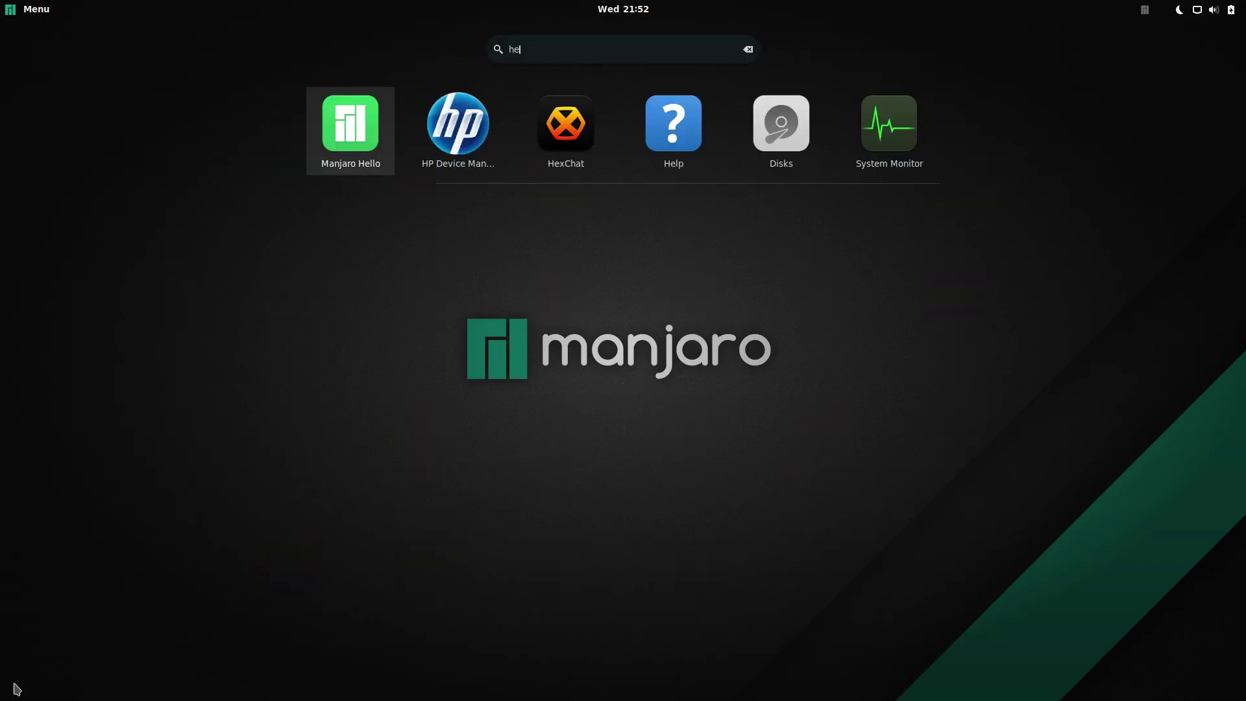
text(llo)
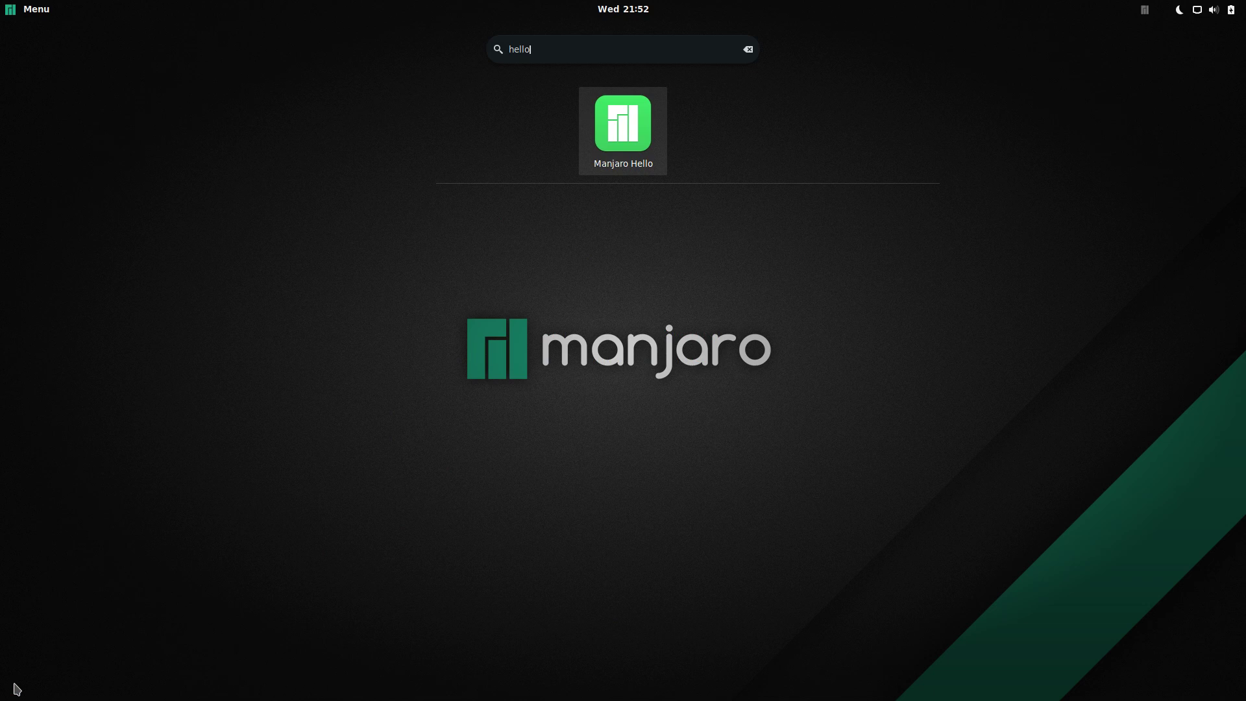
key(Return)
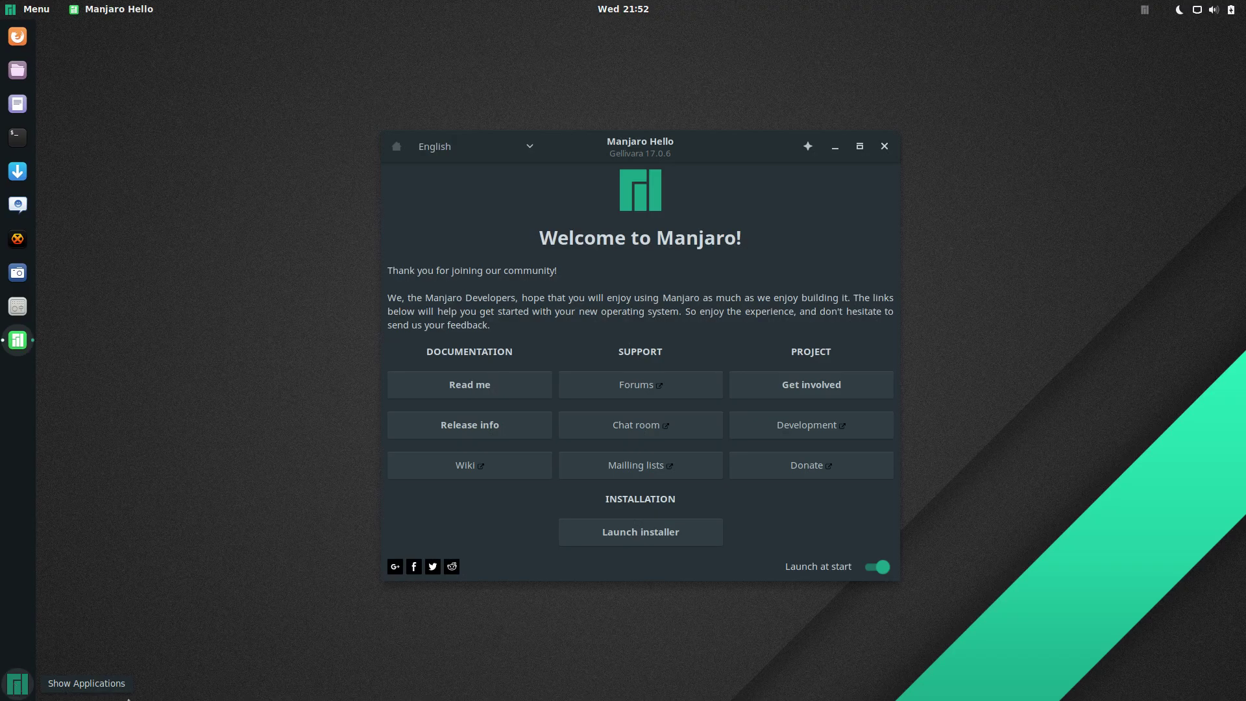
Launch the installer and accept the default language, New York location and keyboard layout
click(647, 536)
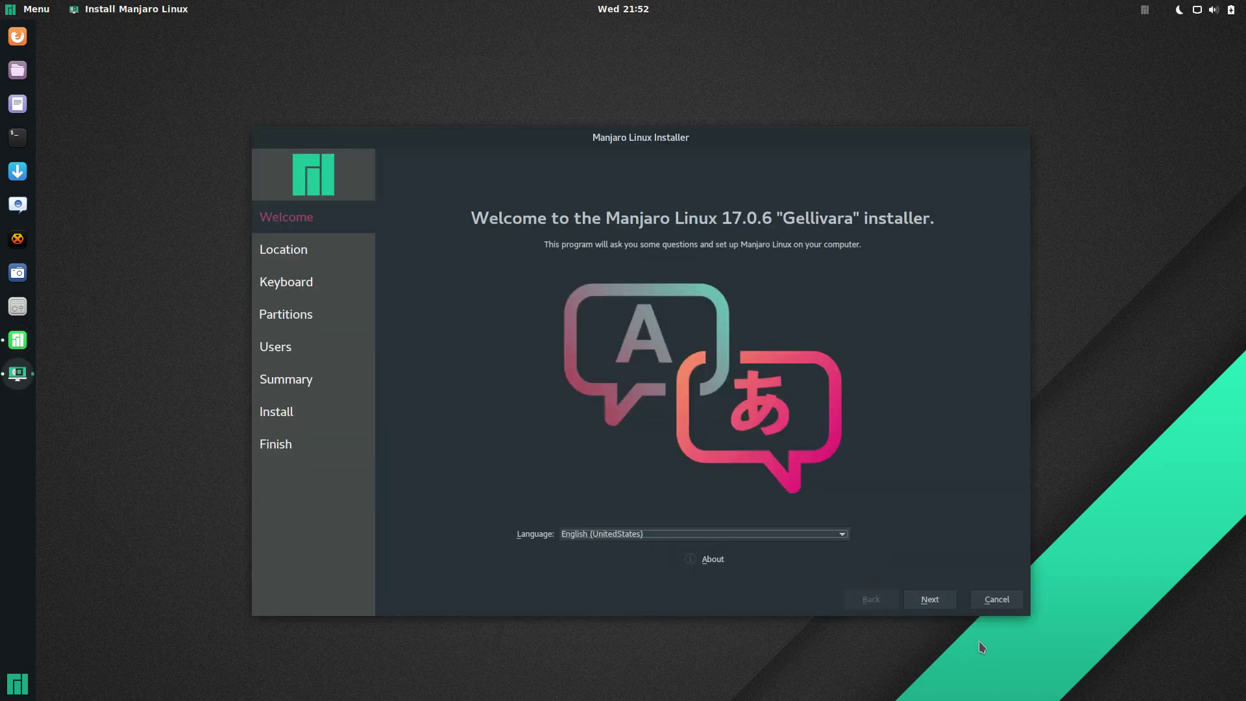
click(935, 603)
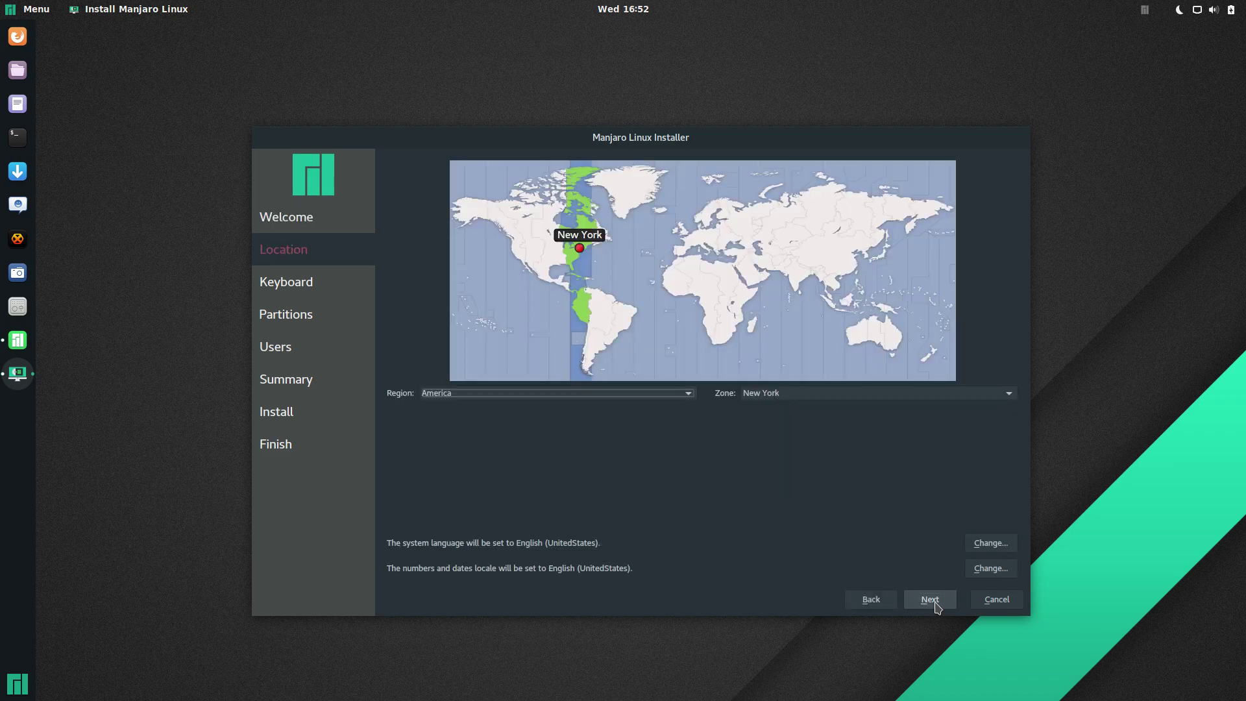
click(935, 604)
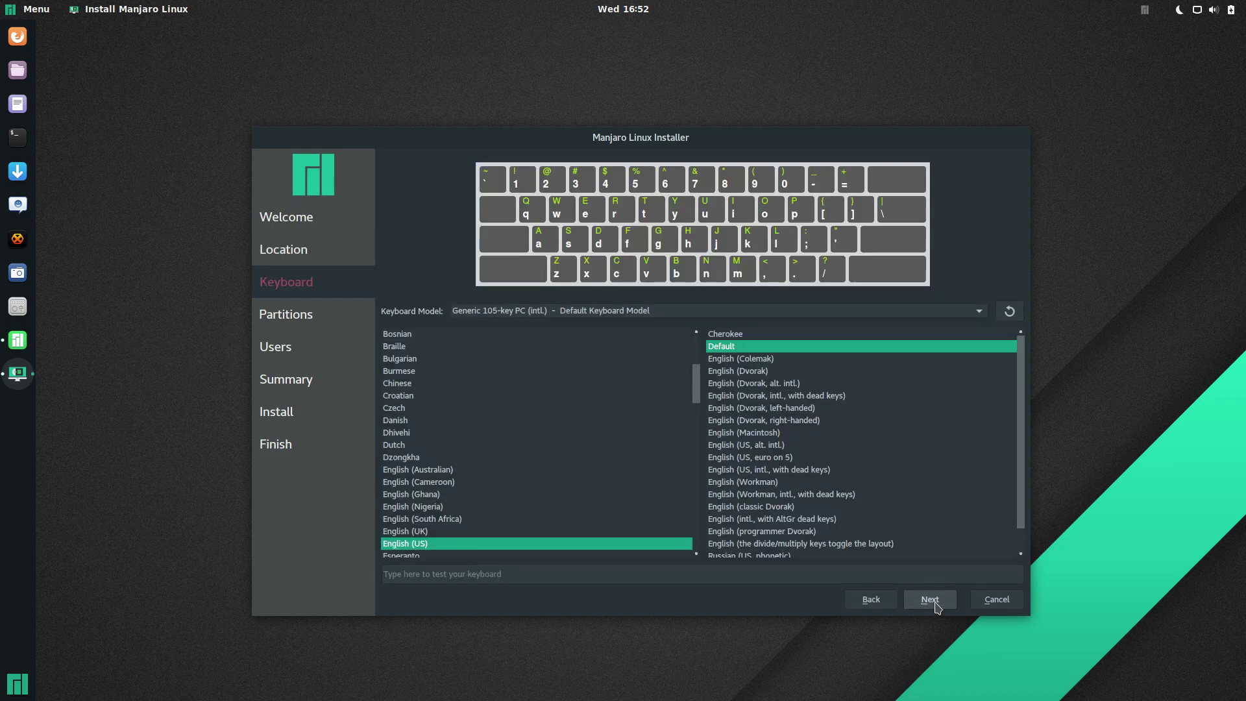
click(935, 604)
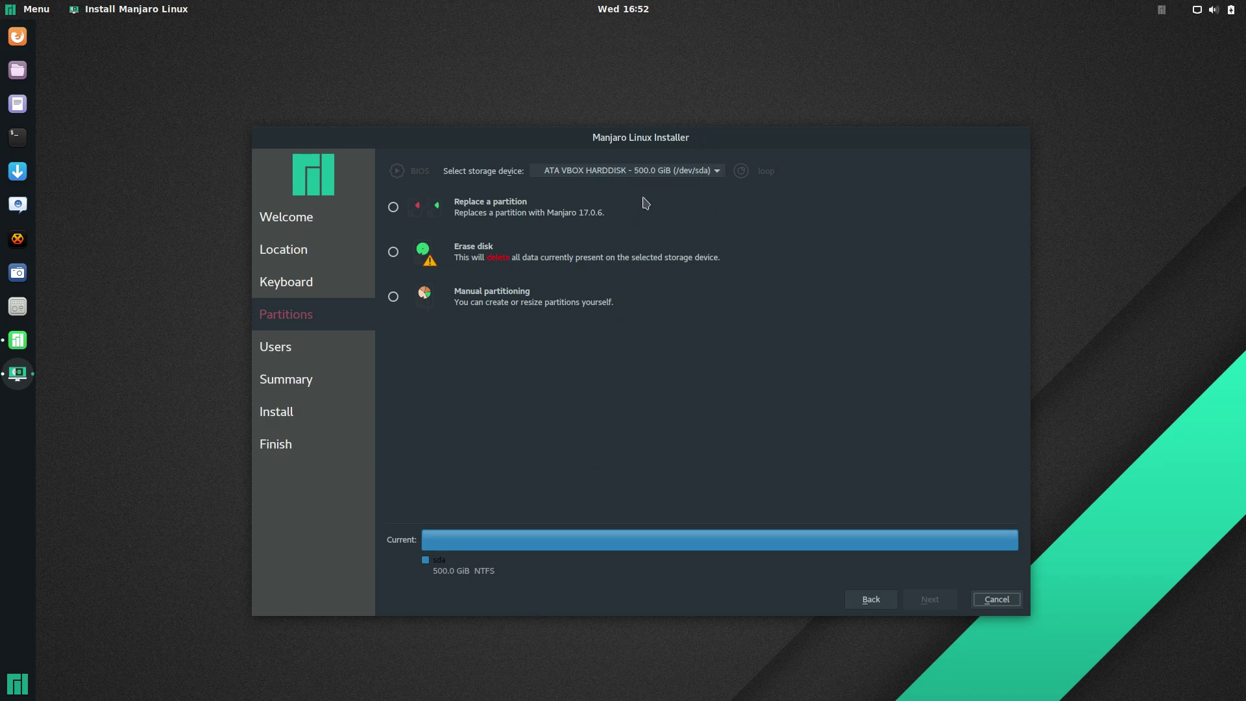
Keep the 500 GiB /dev/sda disk, preview Replace and Erase options, then select Manual partitioning
click(675, 172)
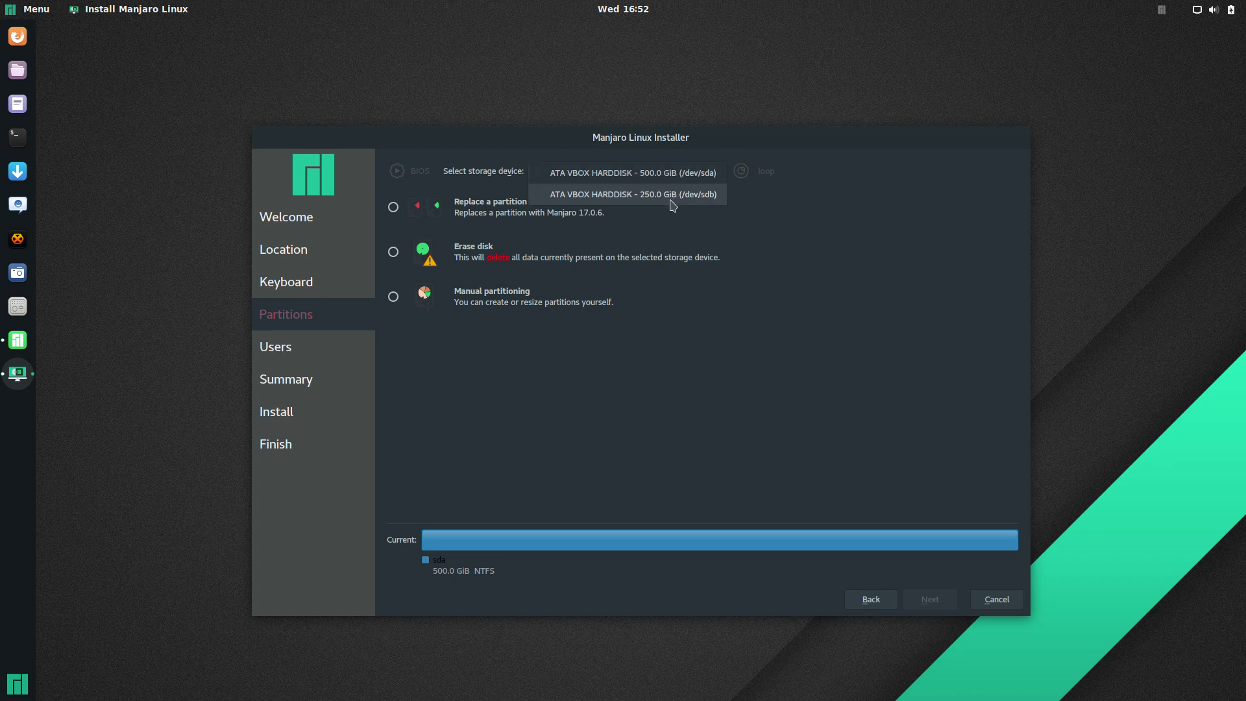
click(672, 181)
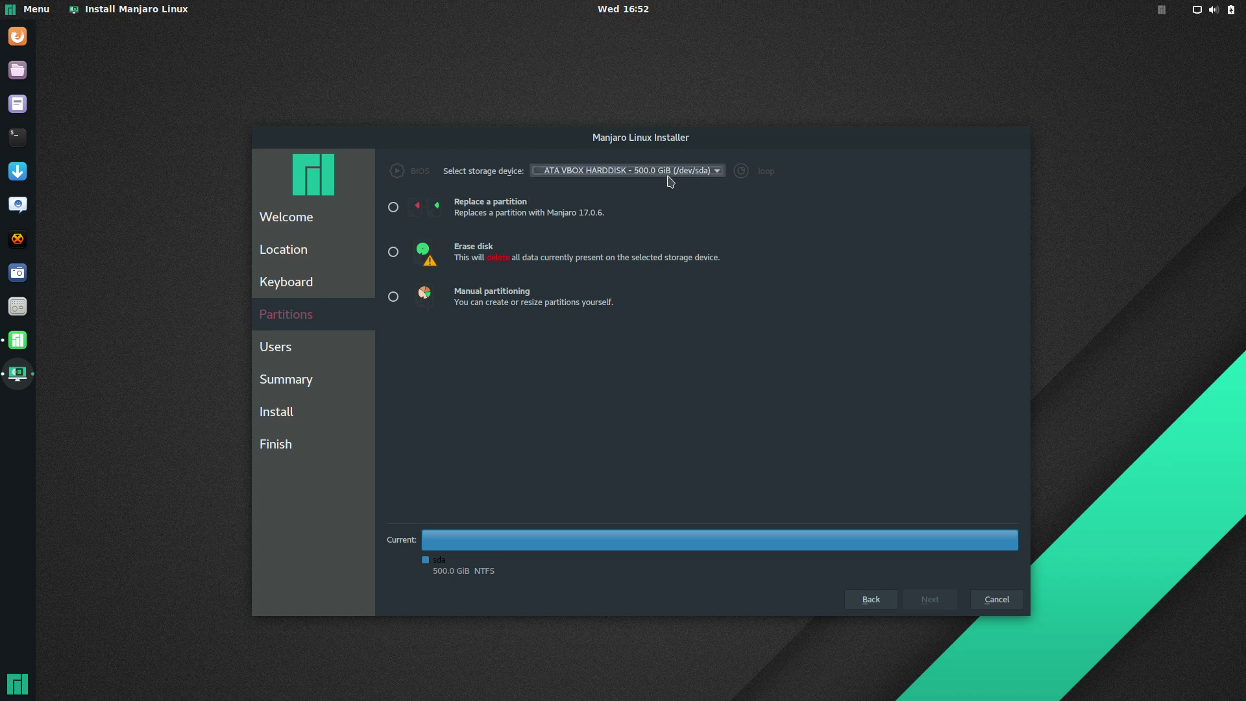
click(412, 209)
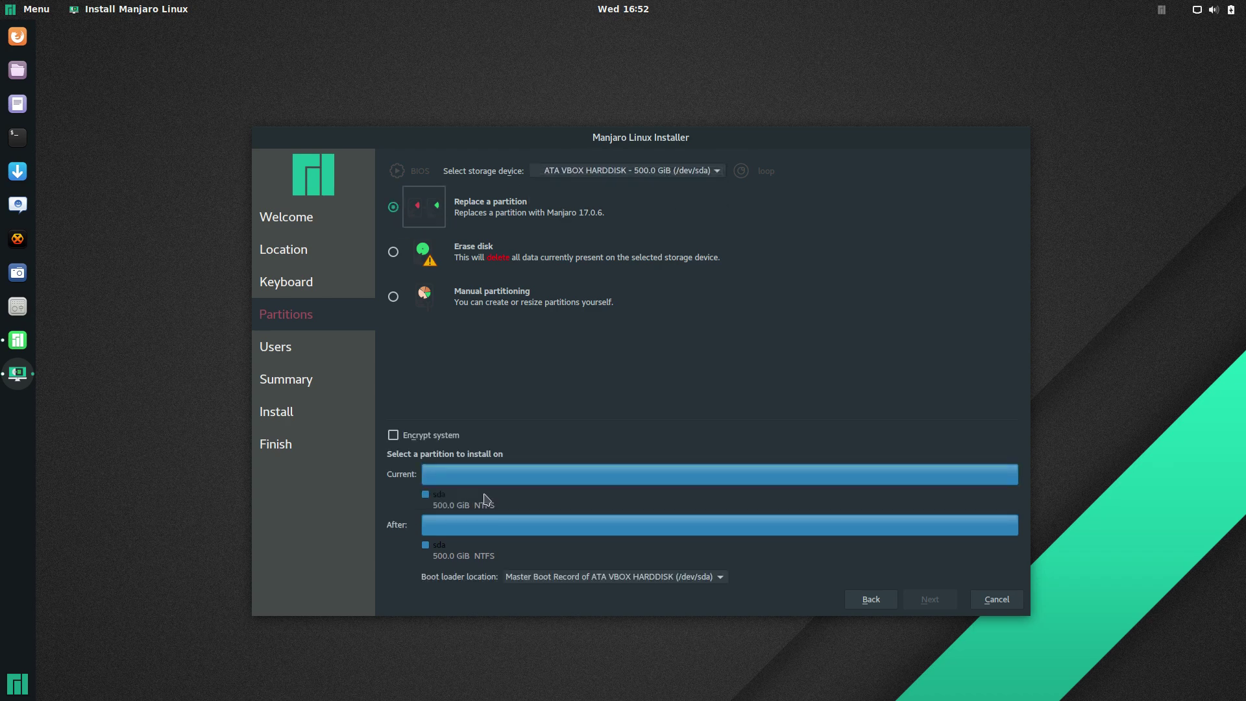
click(395, 253)
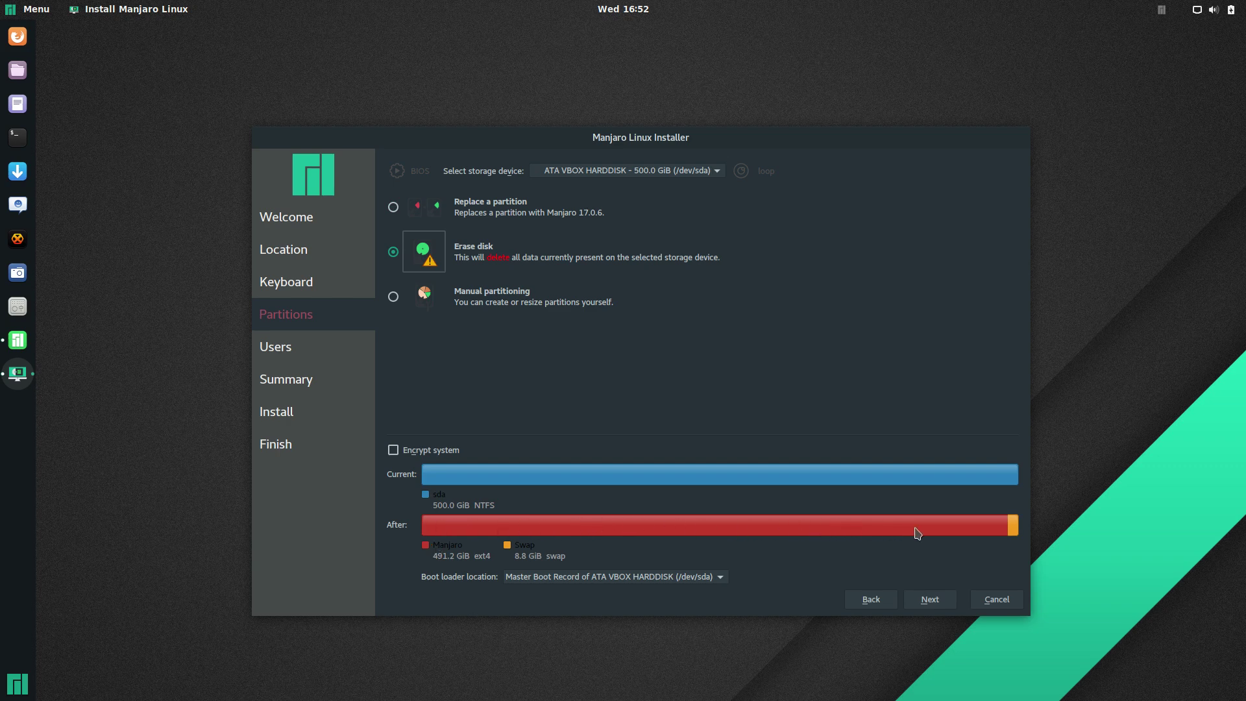
mouse_move(1013, 531)
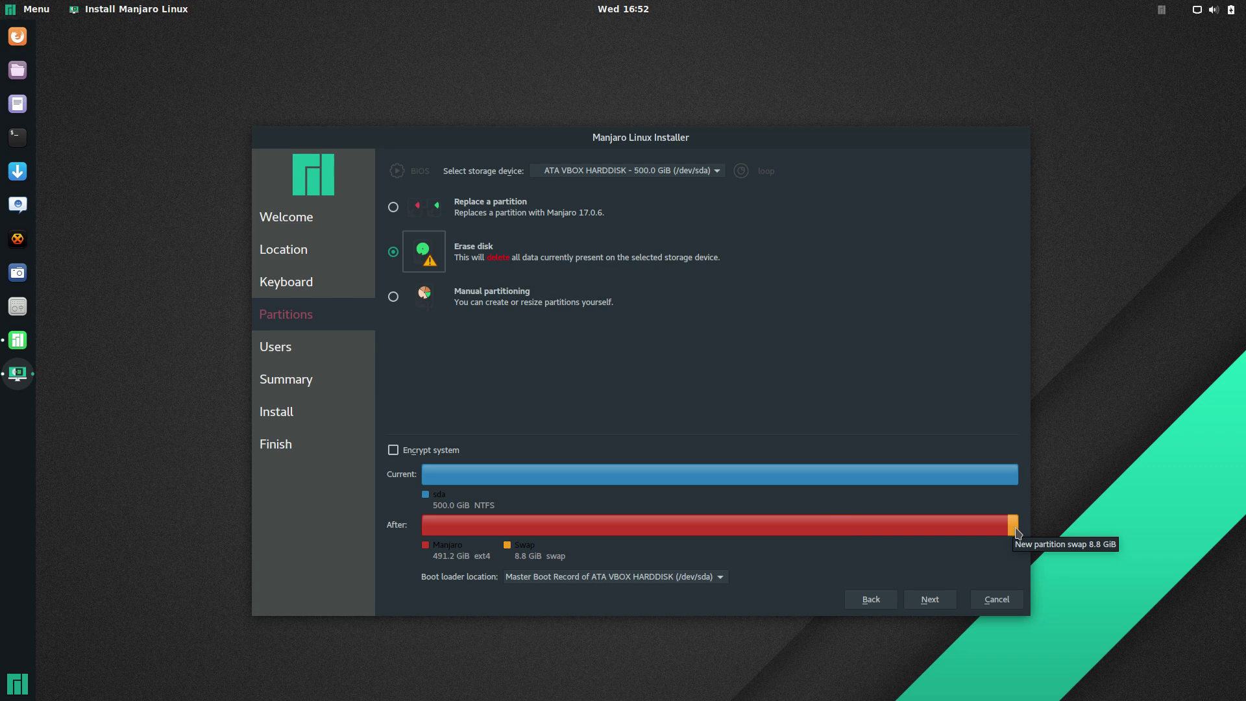
click(403, 300)
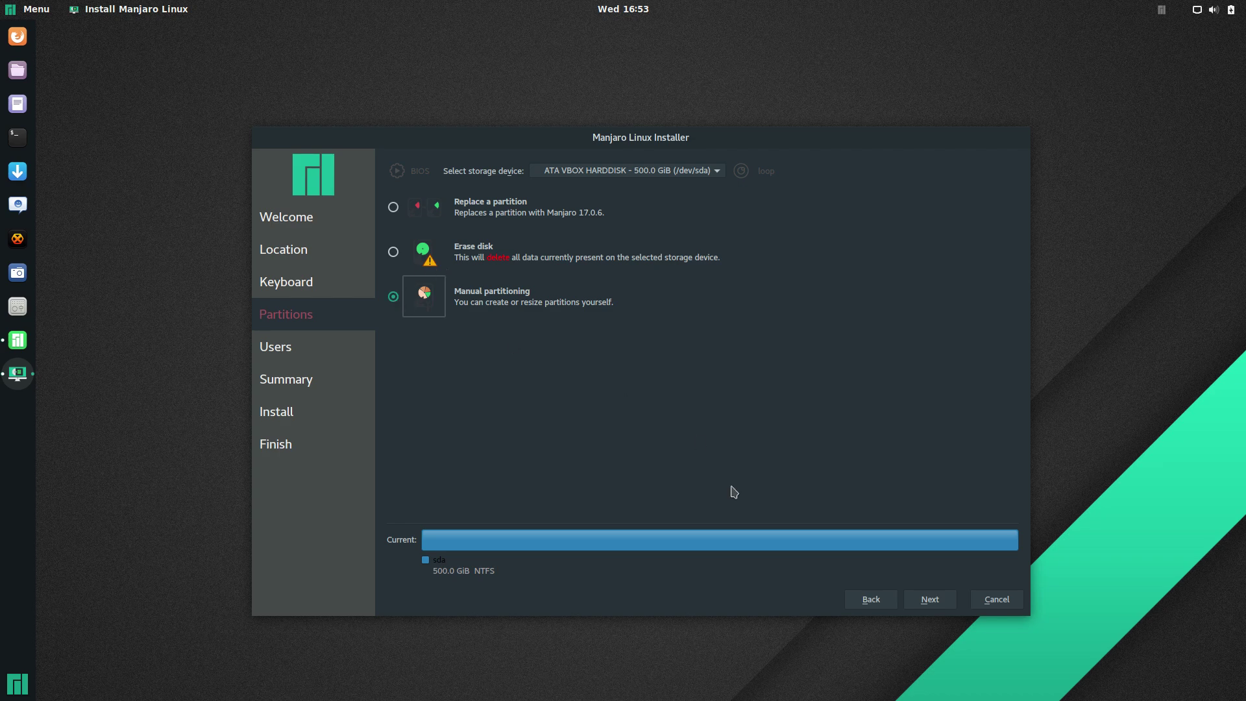
Shrink the NTFS /dev/sda partition to 244.0 GiB, keeping its content, freeing 256.0 GiB
click(932, 601)
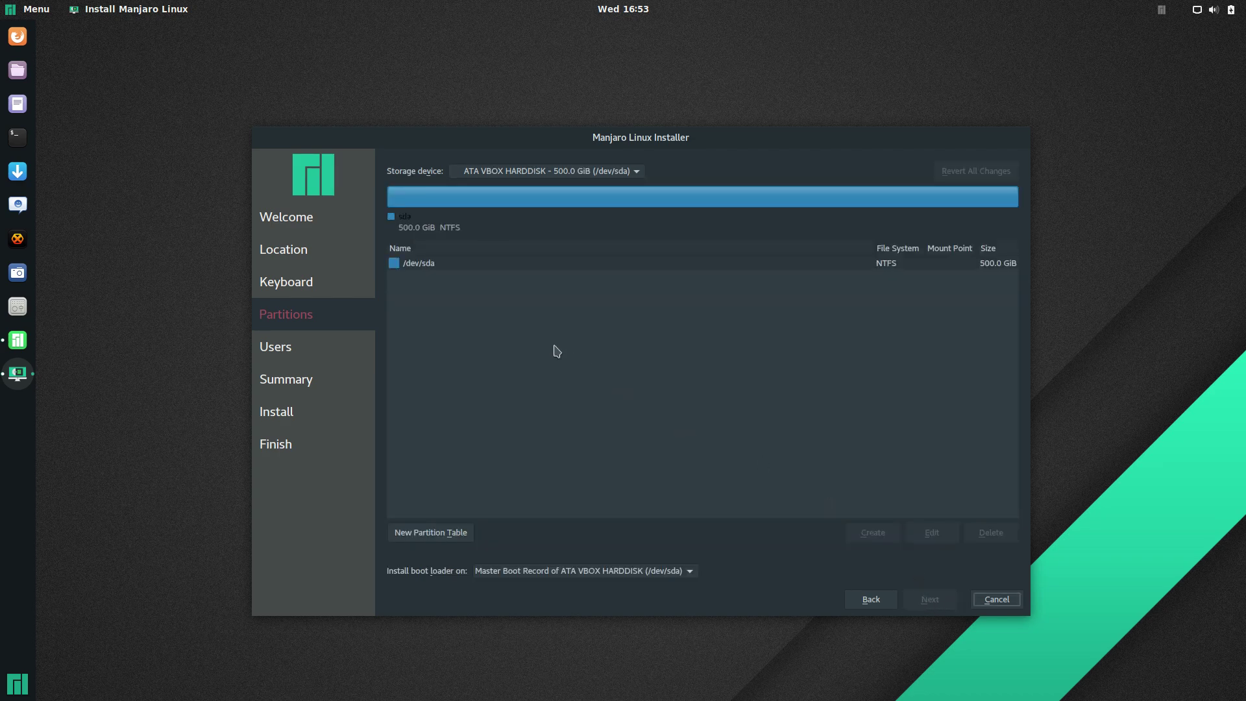
click(443, 267)
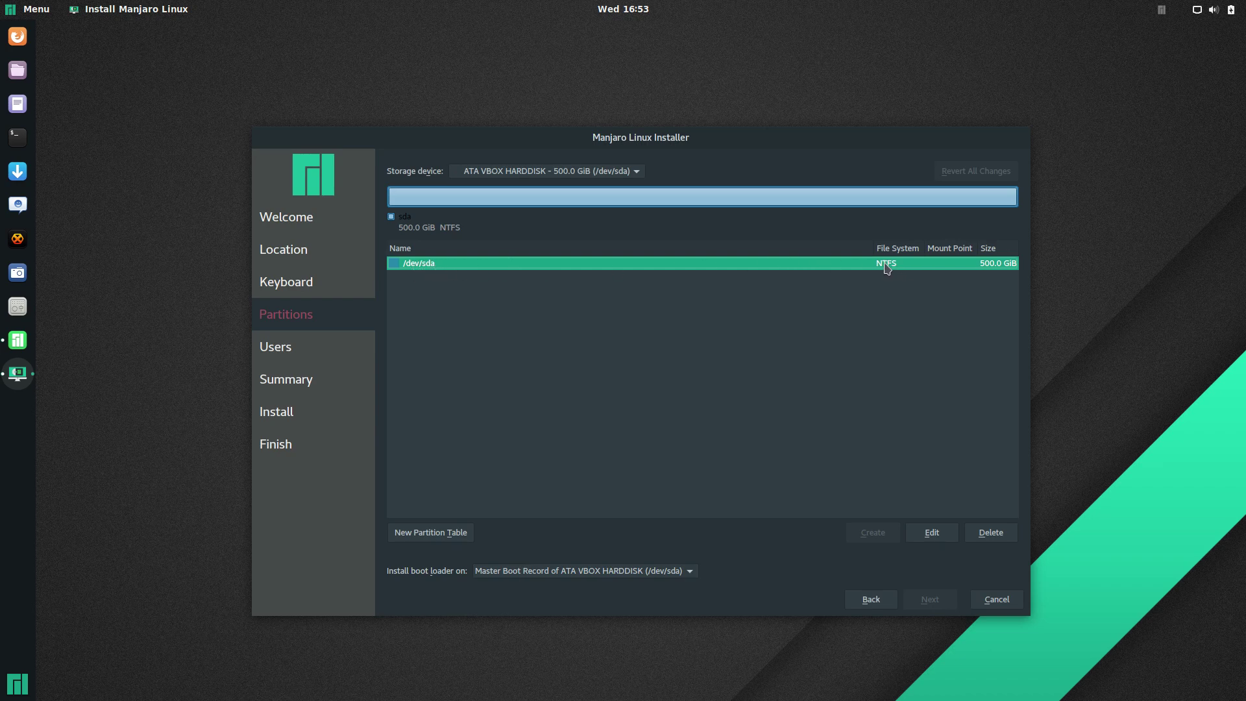
click(936, 535)
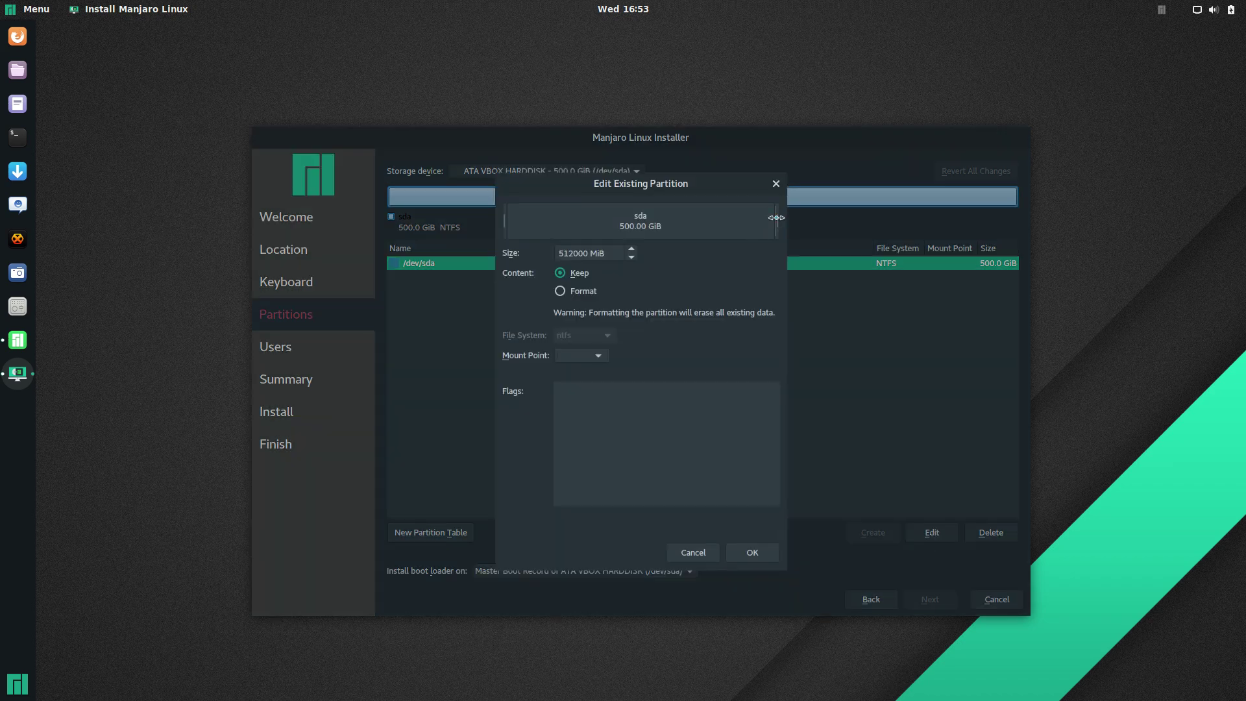
drag(776, 218, 639, 222)
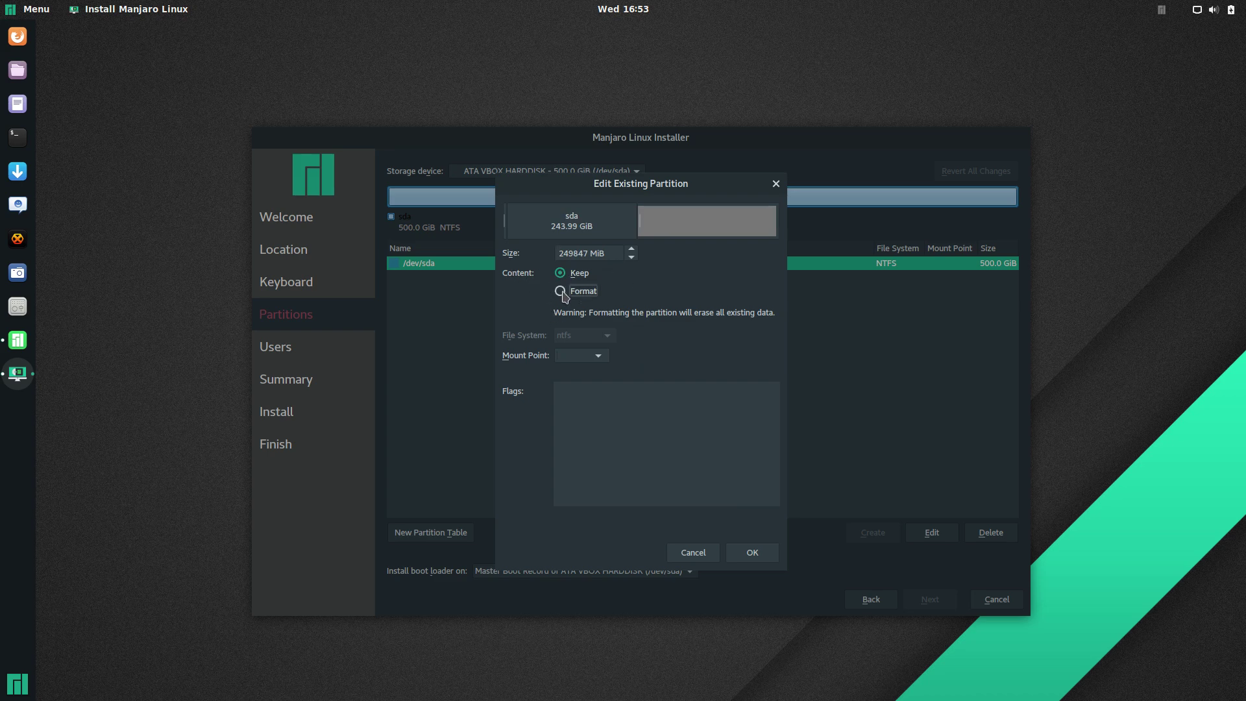
click(562, 291)
click(560, 273)
click(752, 552)
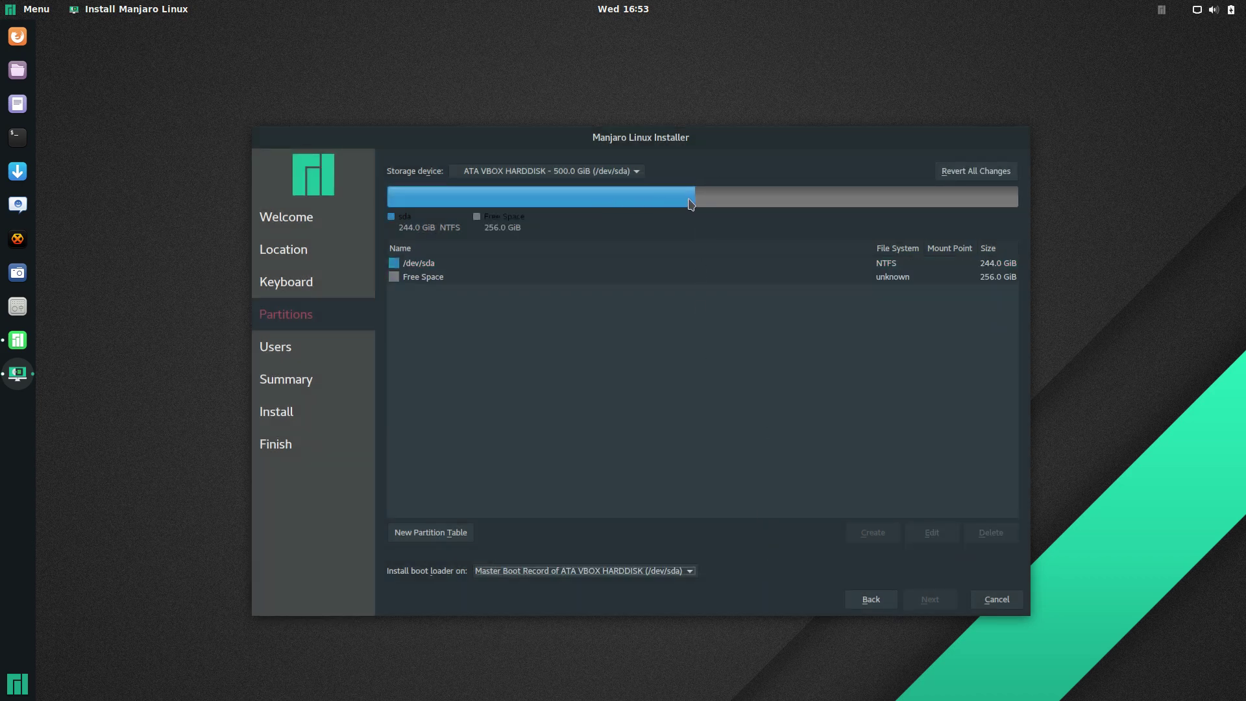
Re-edit /dev/sda and enlarge it to 307.7 GiB NTFS, leaving 192.3 GiB free
click(739, 200)
click(628, 205)
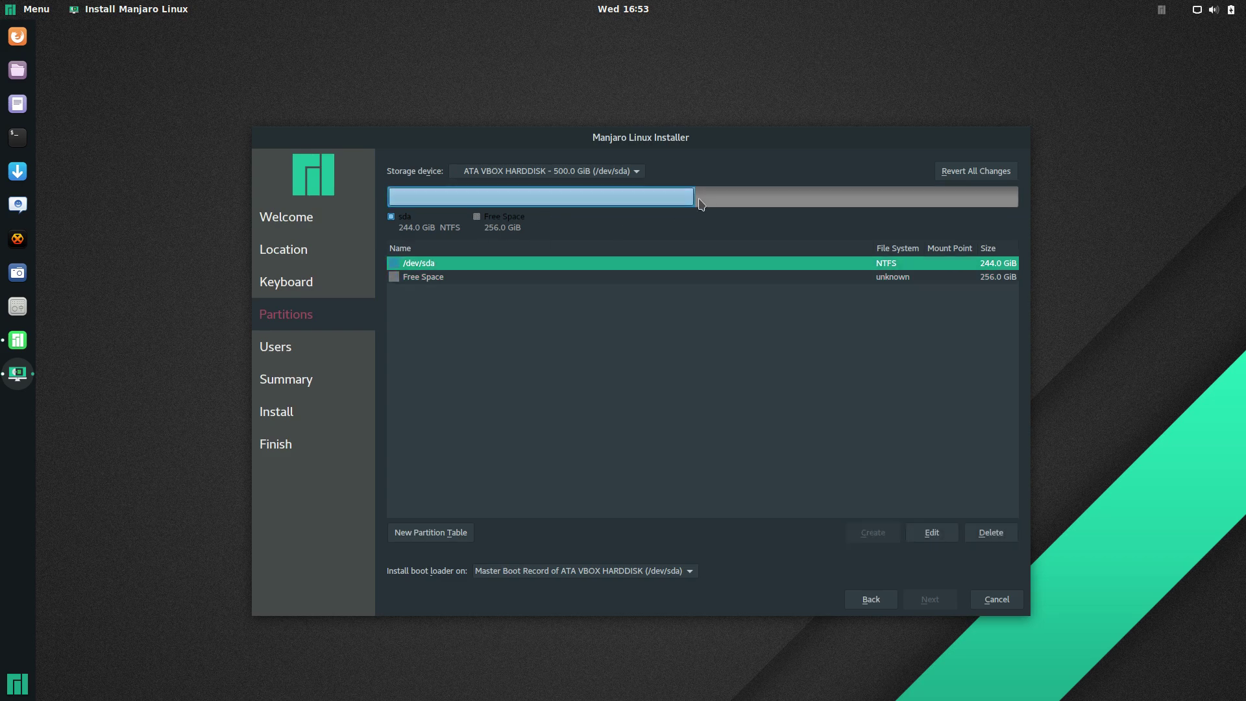
click(708, 201)
click(633, 205)
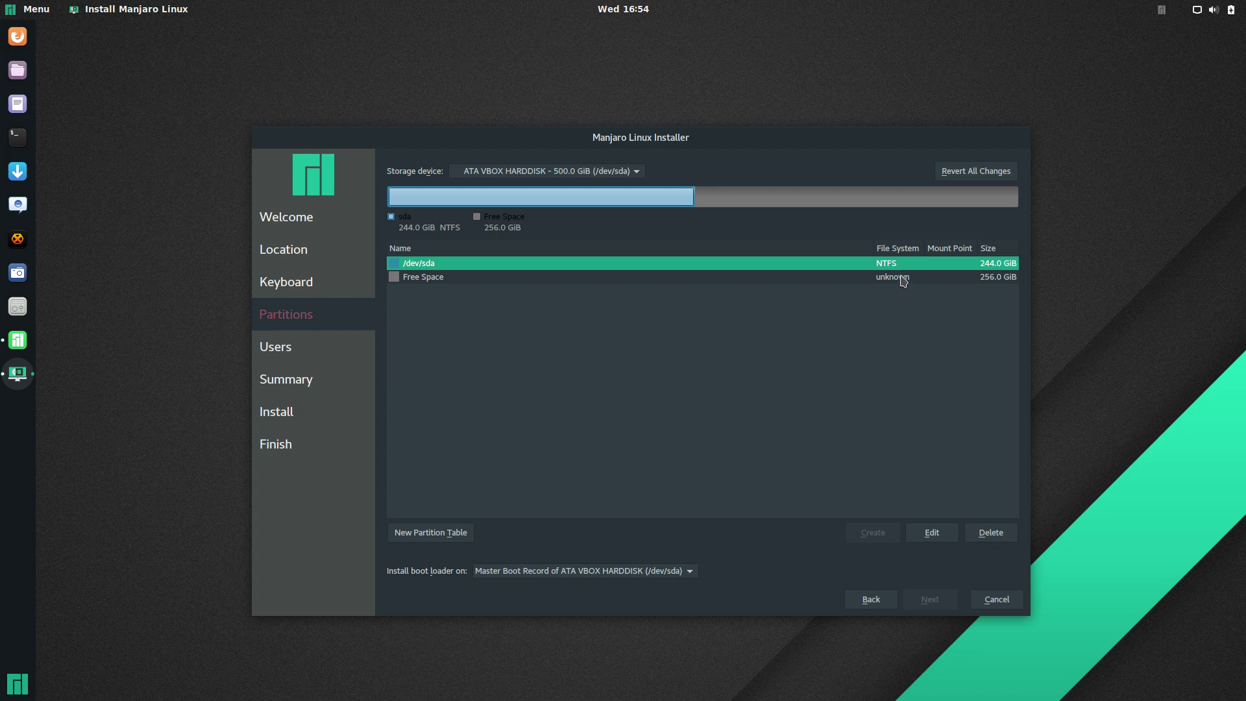
click(516, 277)
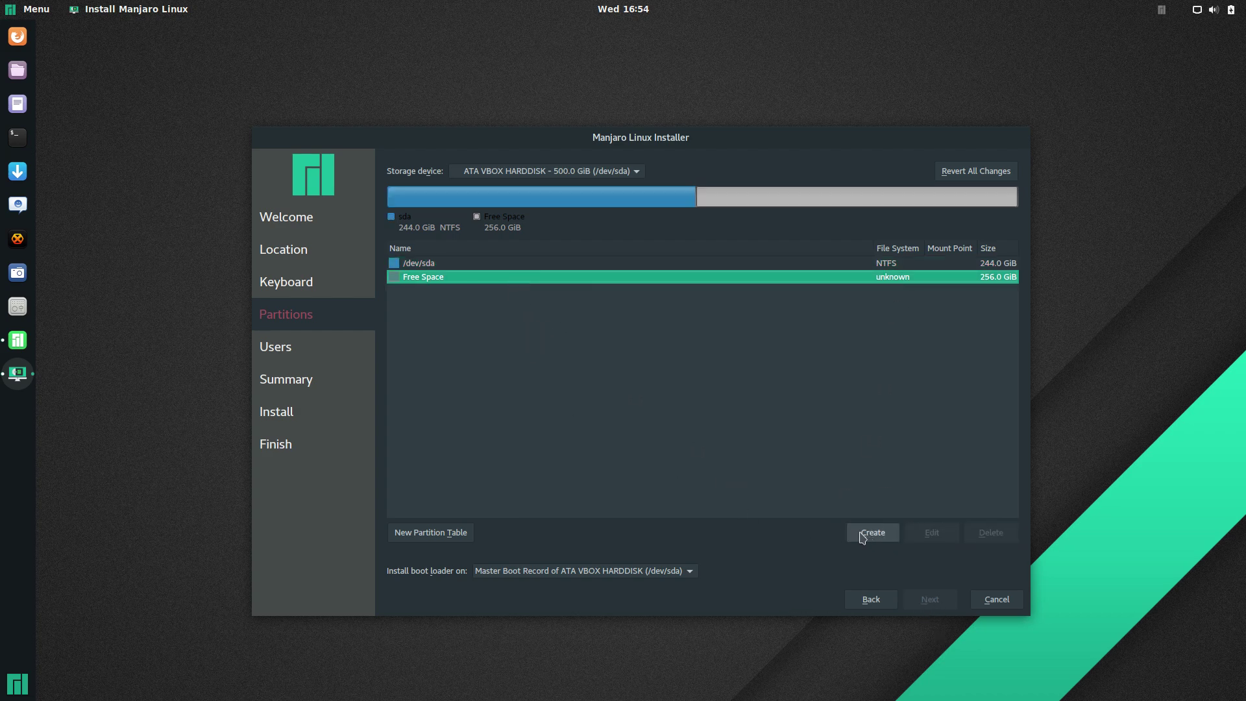
click(671, 199)
click(931, 532)
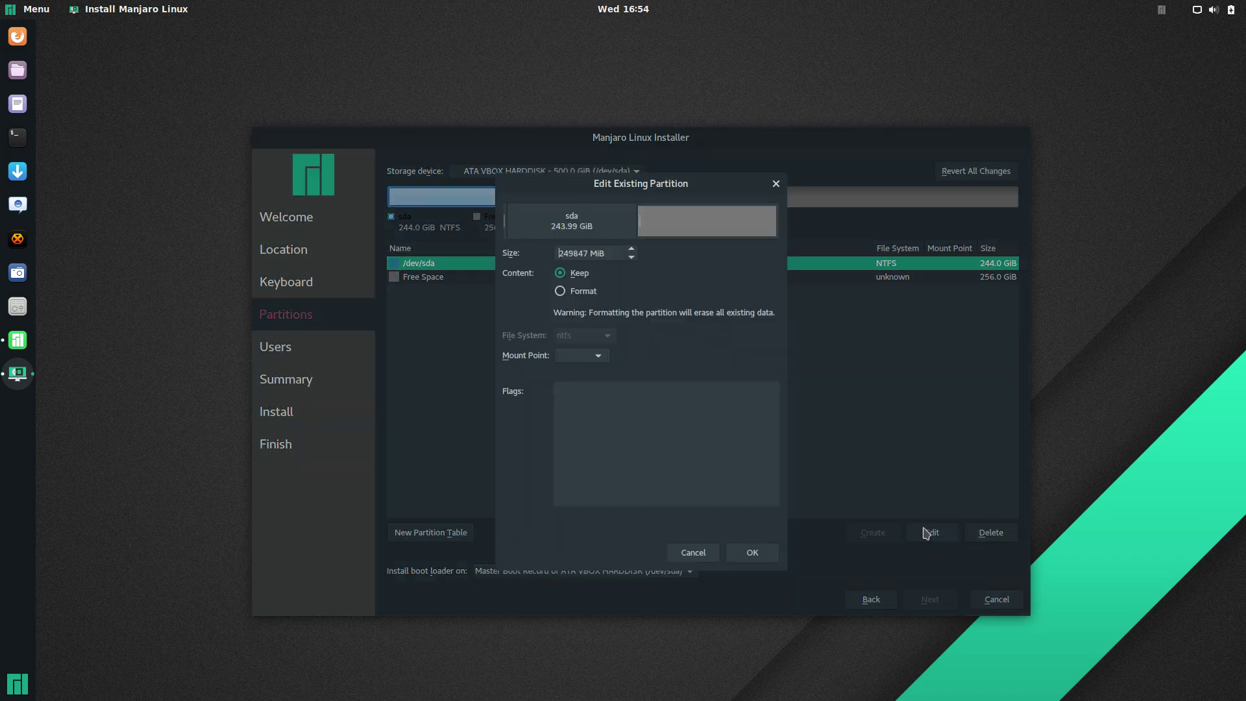
drag(639, 219, 675, 219)
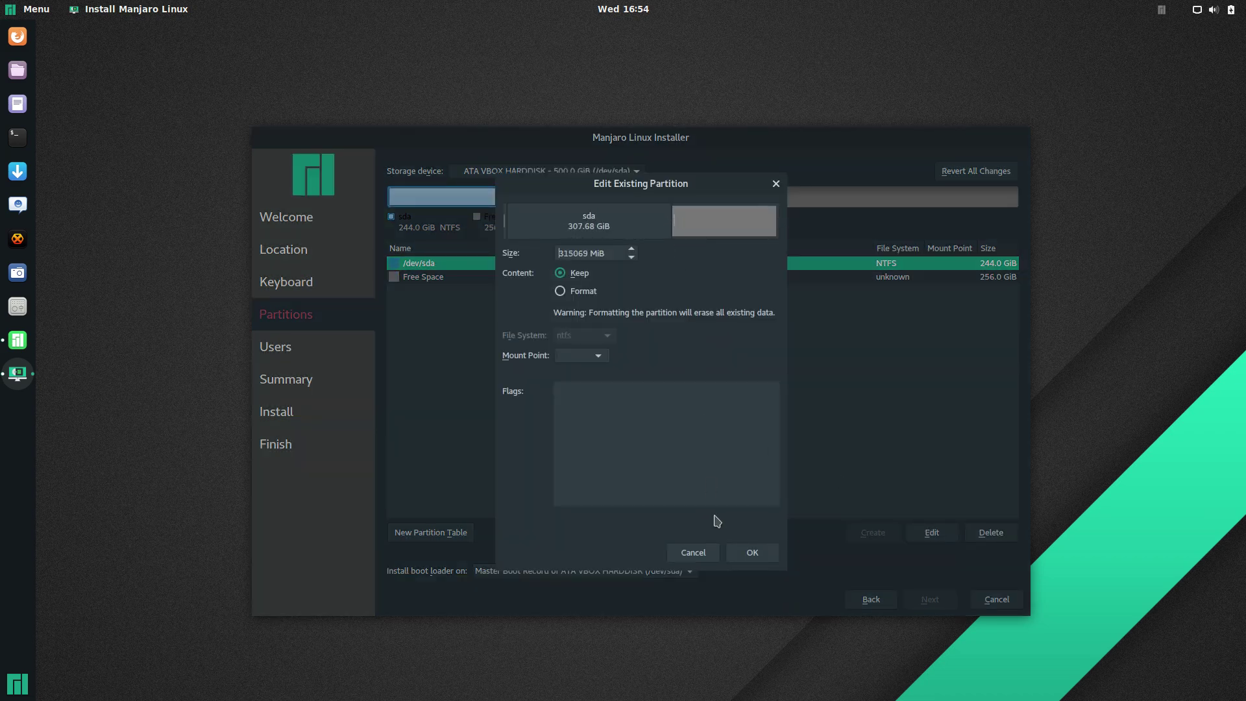
click(752, 552)
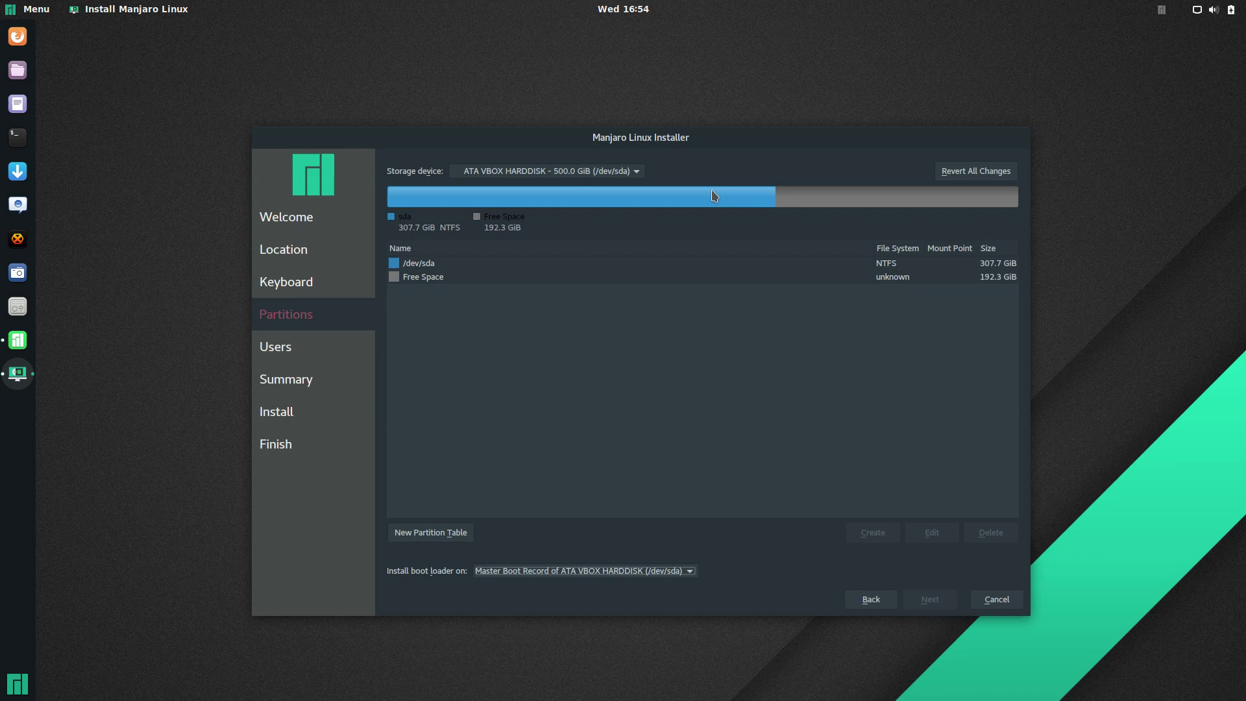
In the 192.3 GiB free space, define a 188916 MiB ext4 partition mounted at /
click(421, 279)
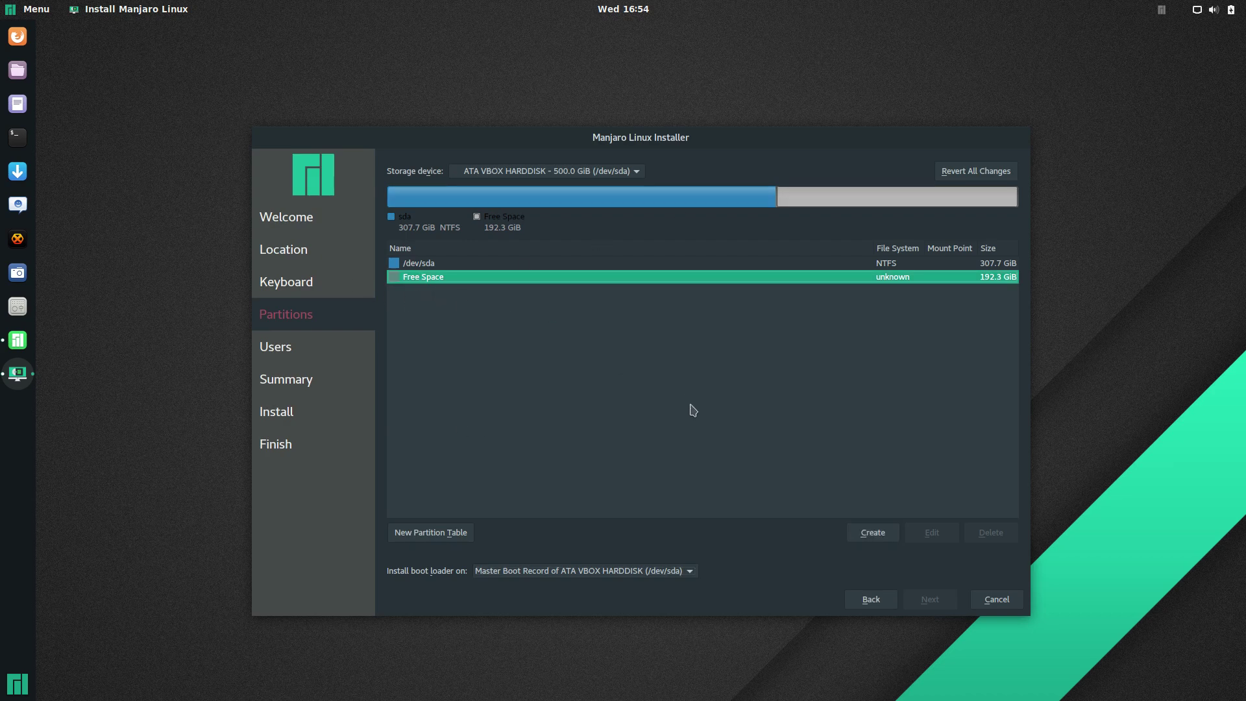
click(871, 530)
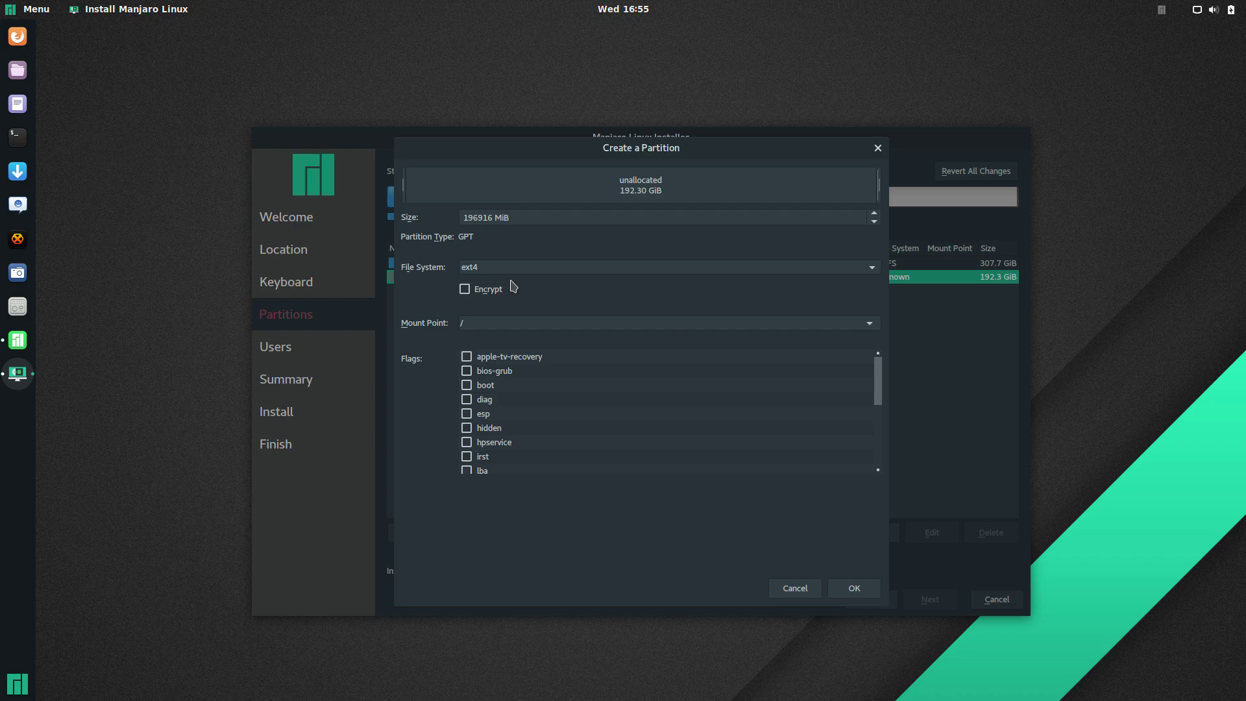
key(BackSpace)
key(BackSpace)
text(88)
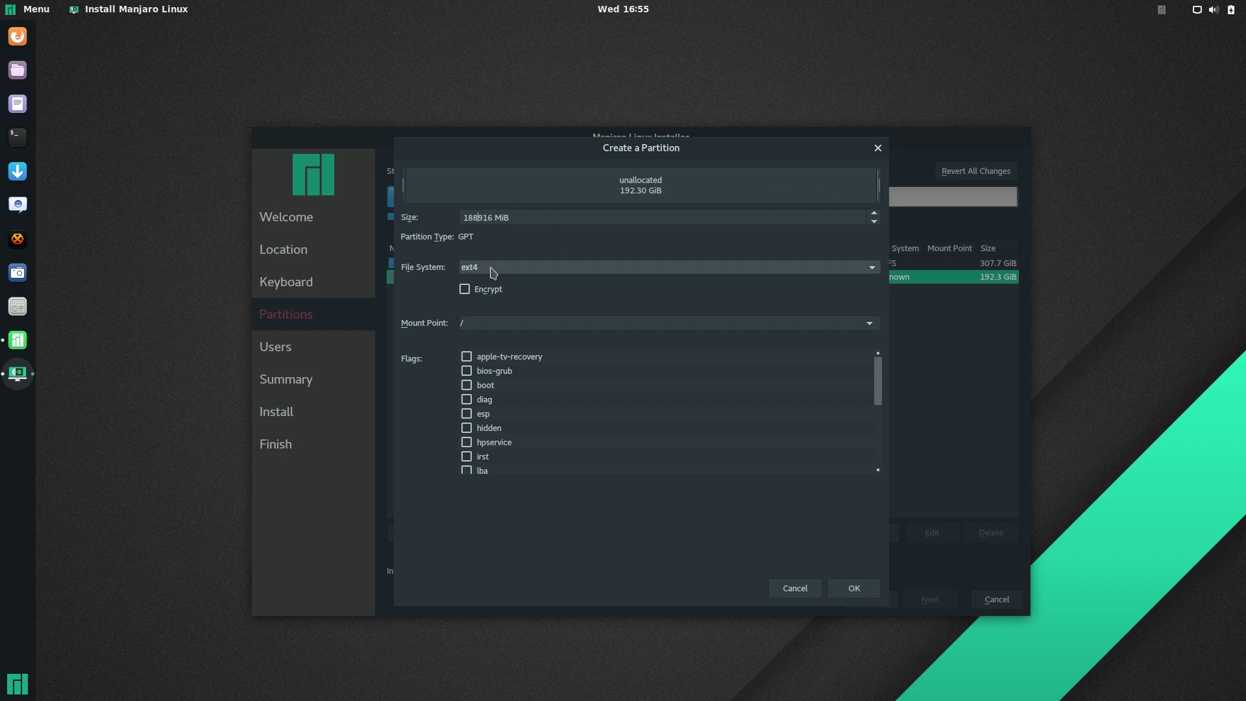
click(868, 323)
click(474, 326)
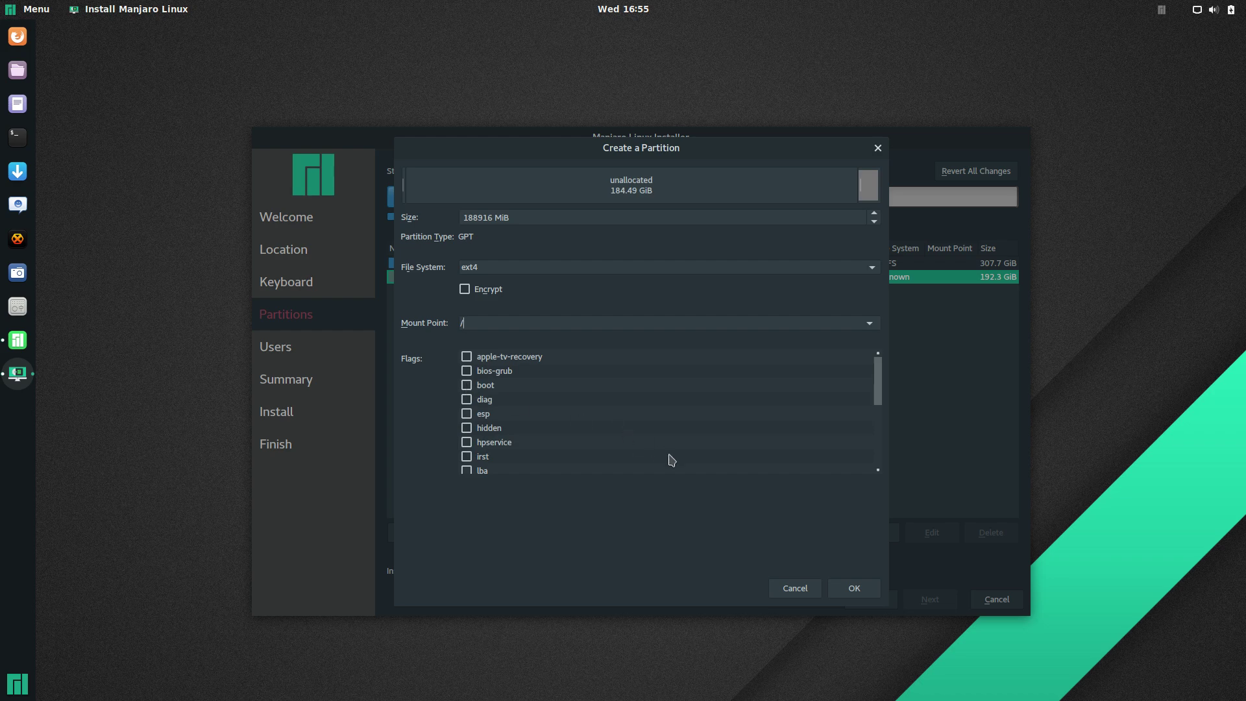
Confirm the new 184.5 GiB ext4 root partition
click(854, 588)
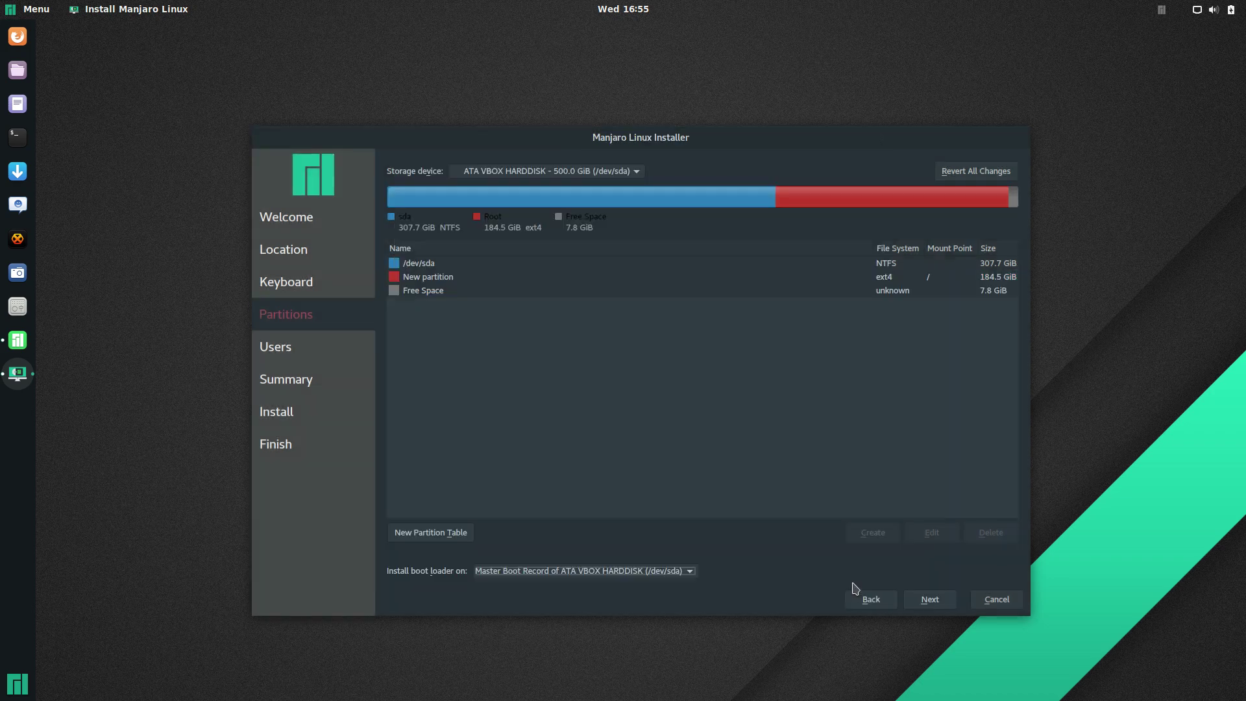
click(766, 196)
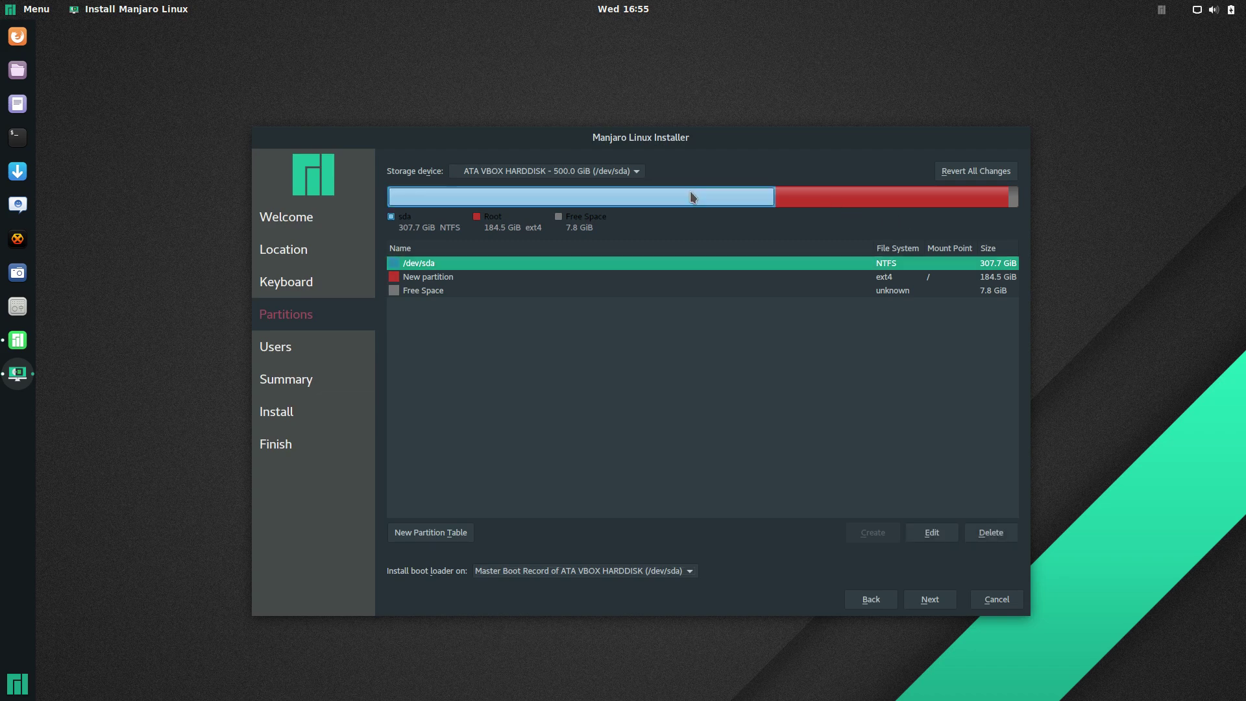
click(902, 193)
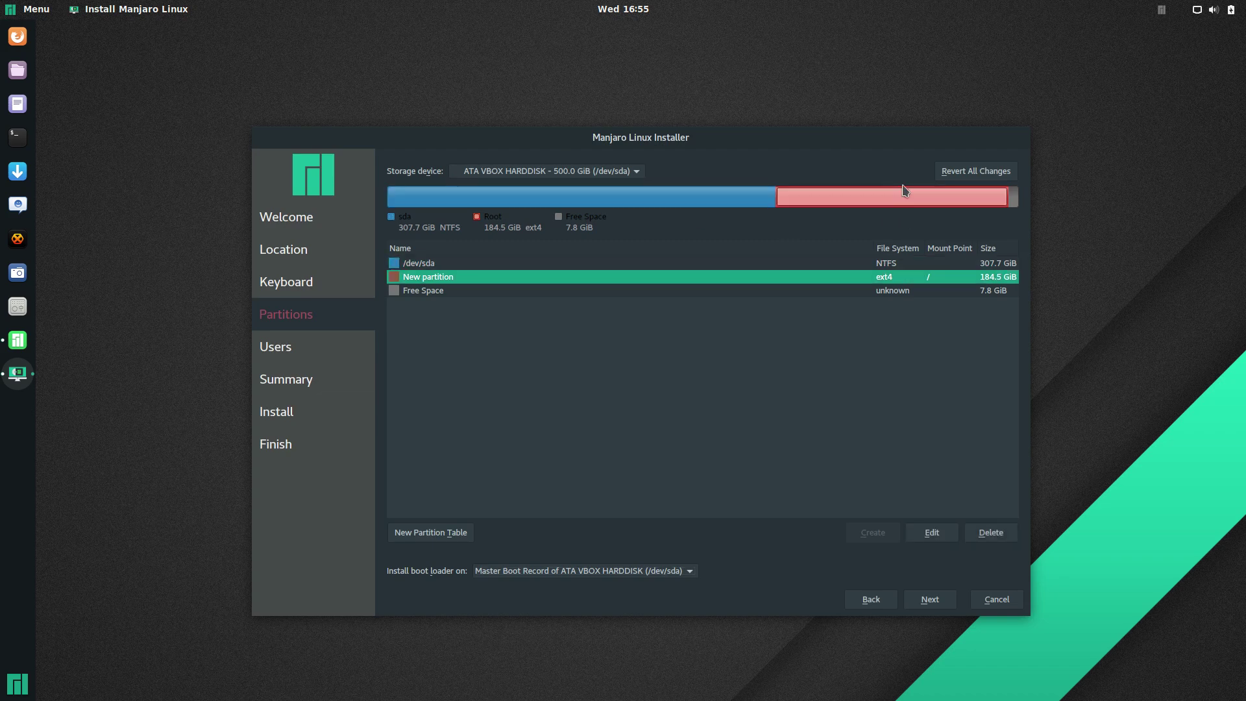
Turn the remaining 7.8 GiB free space into a linuxswap partition
click(1015, 202)
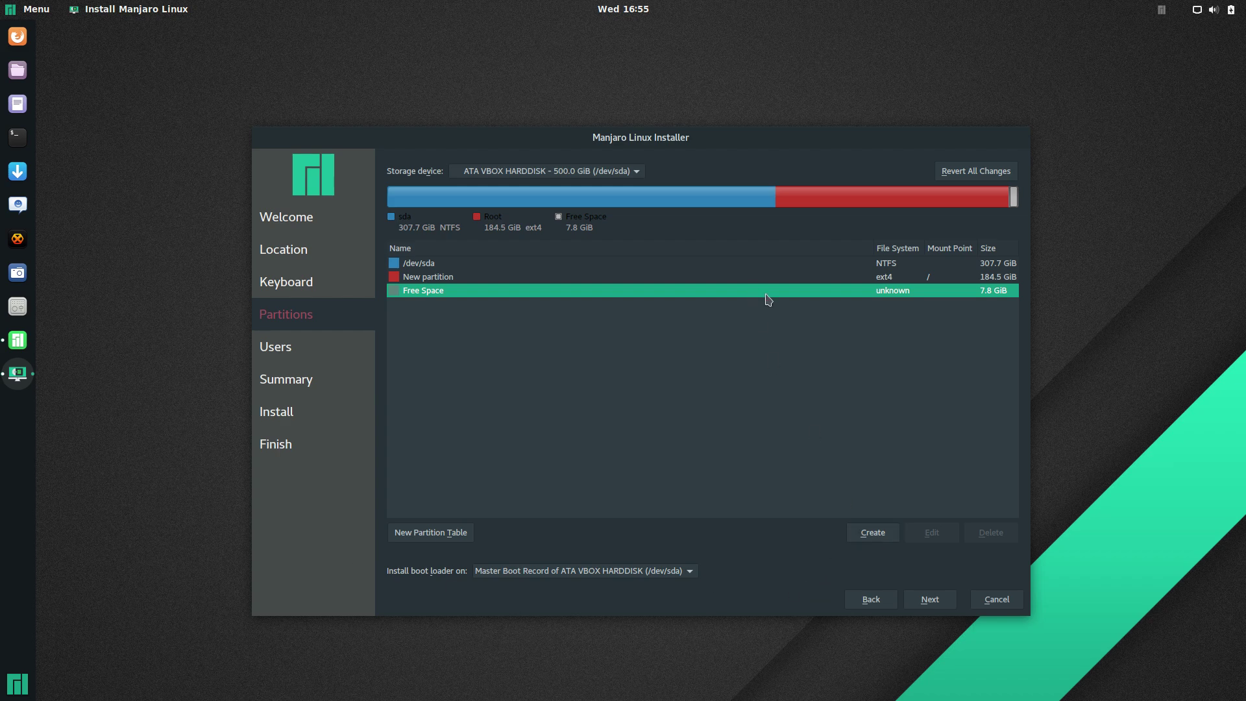
click(883, 536)
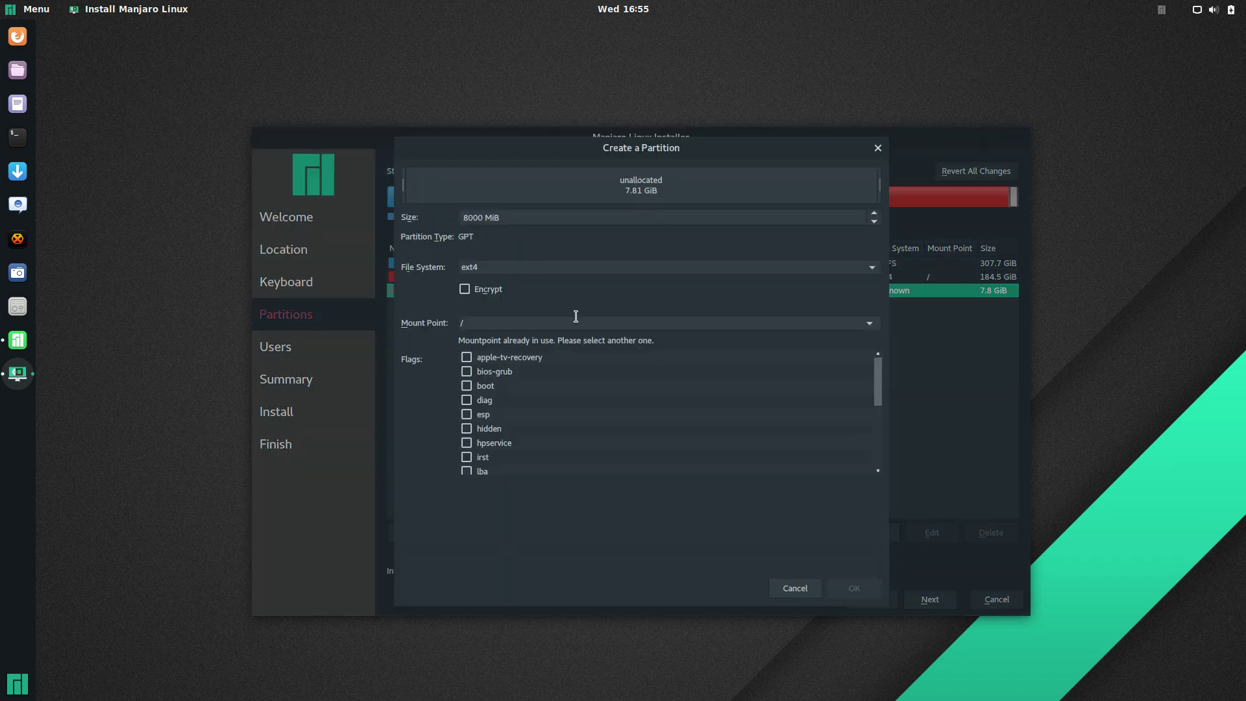
click(874, 323)
click(876, 325)
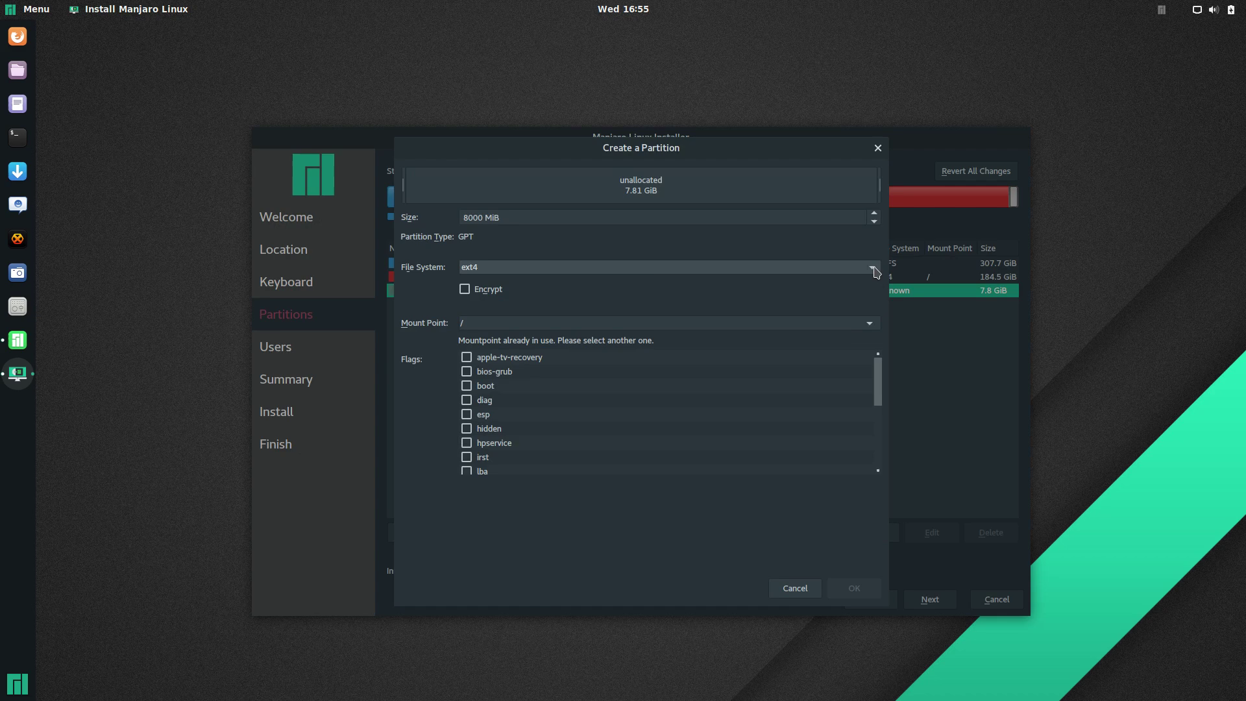
click(870, 269)
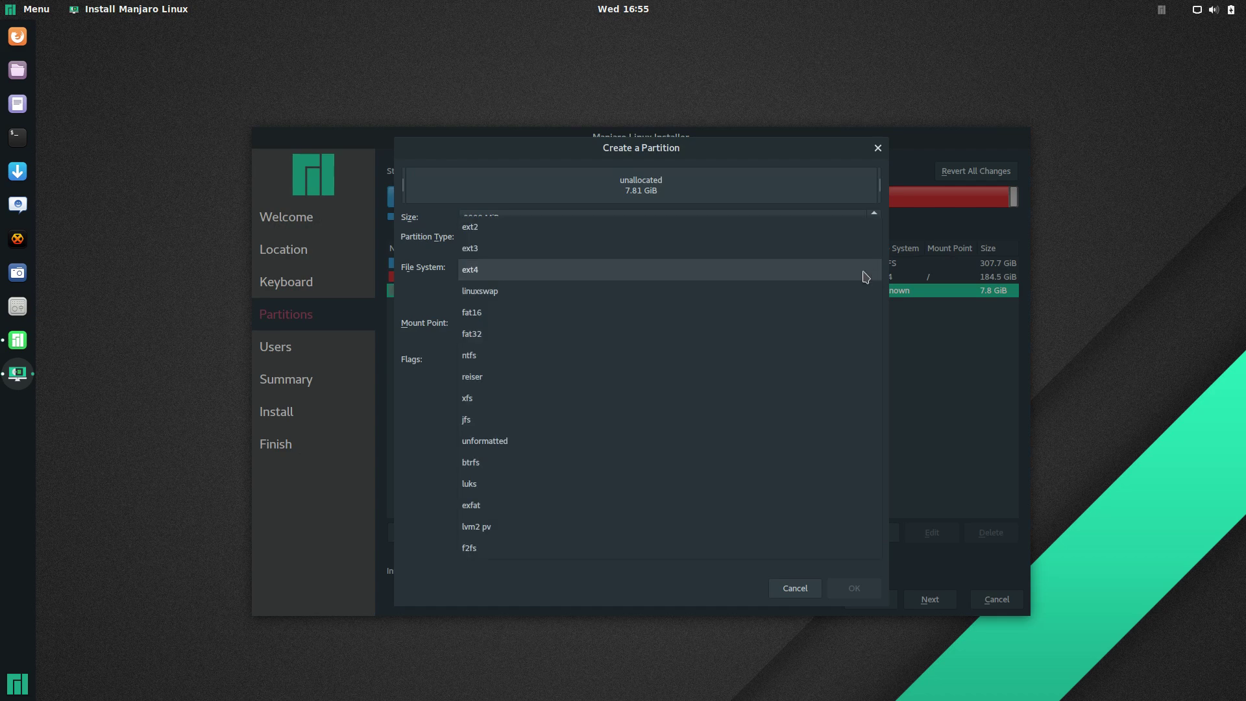
click(503, 298)
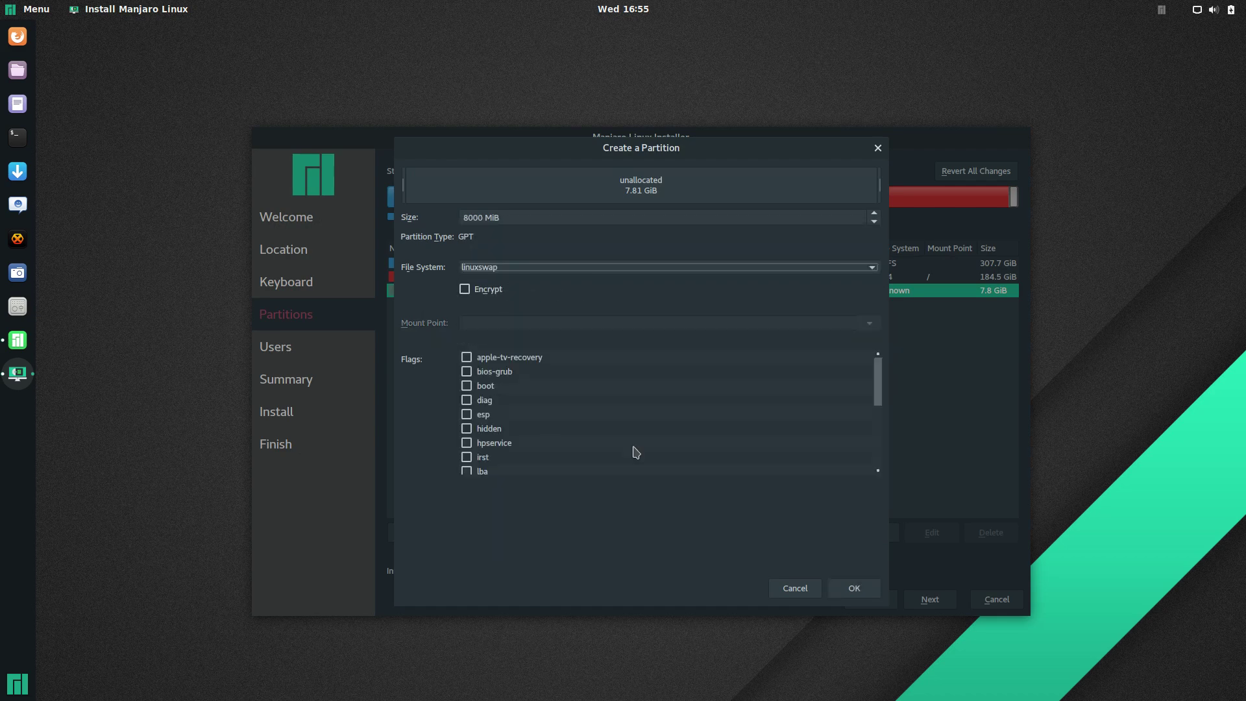
click(860, 589)
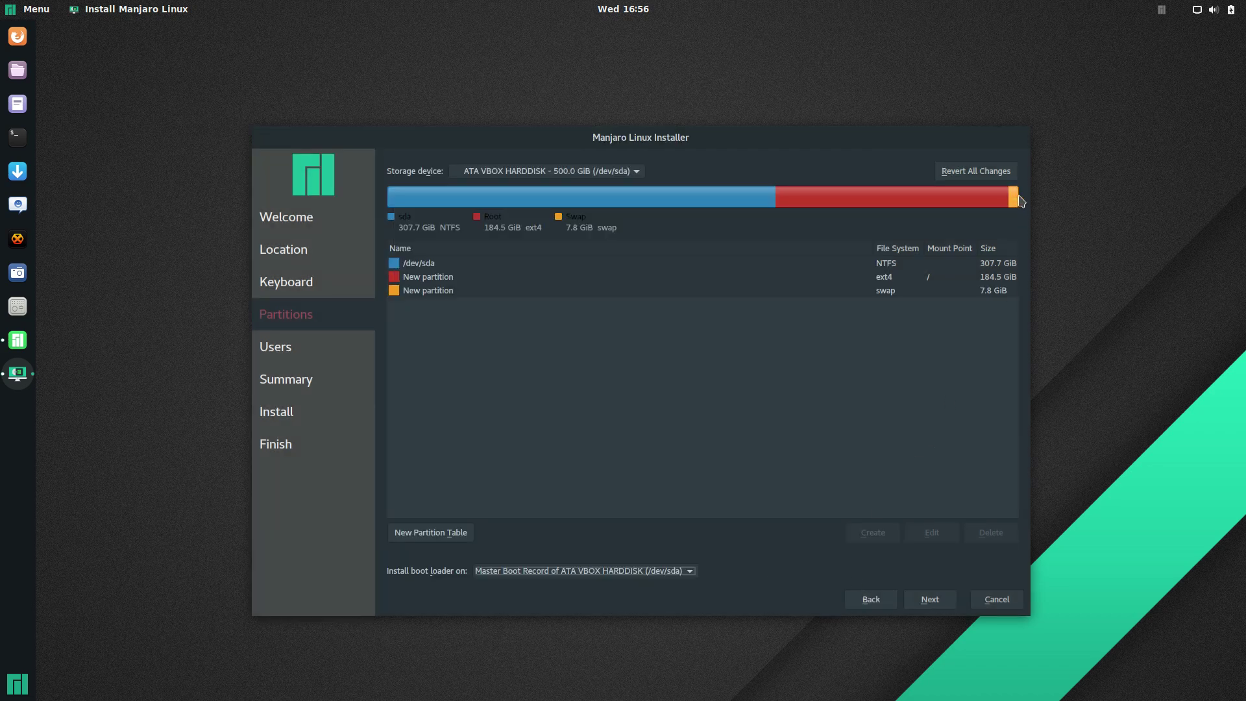
mouse_move(1017, 202)
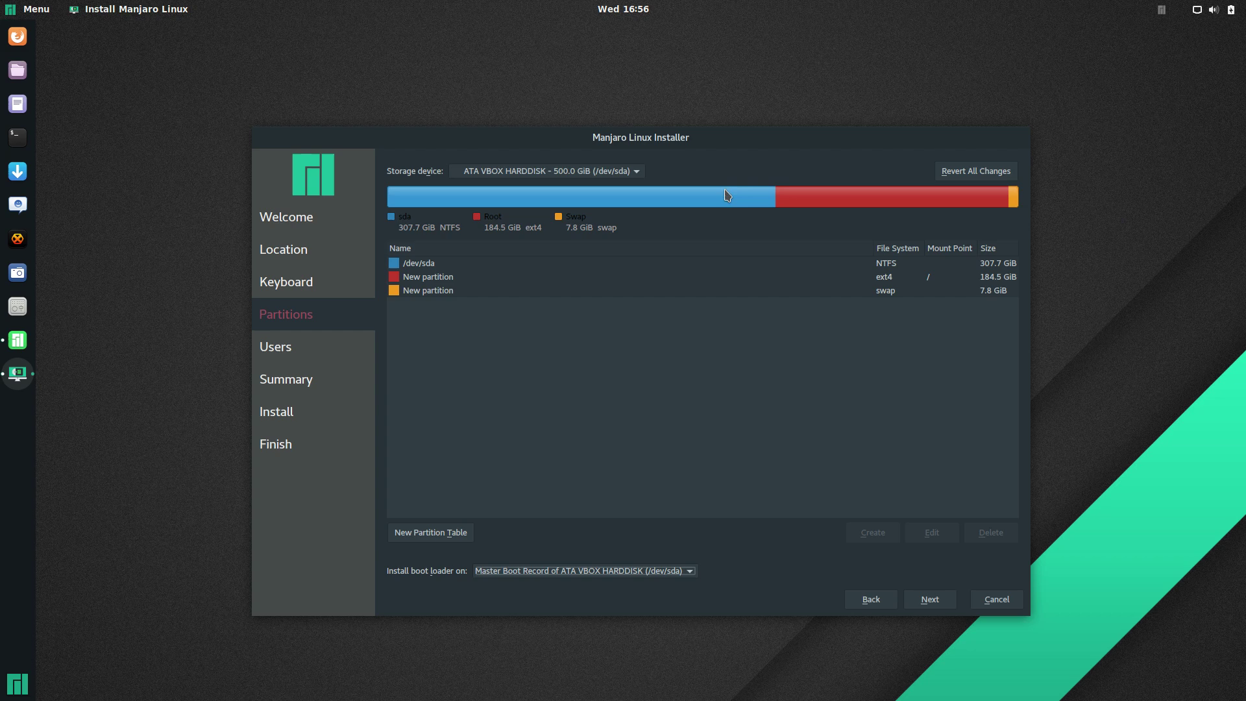
Switch the storage device to the 250 GiB /dev/sdb disk and begin a new partition table
click(625, 173)
click(626, 174)
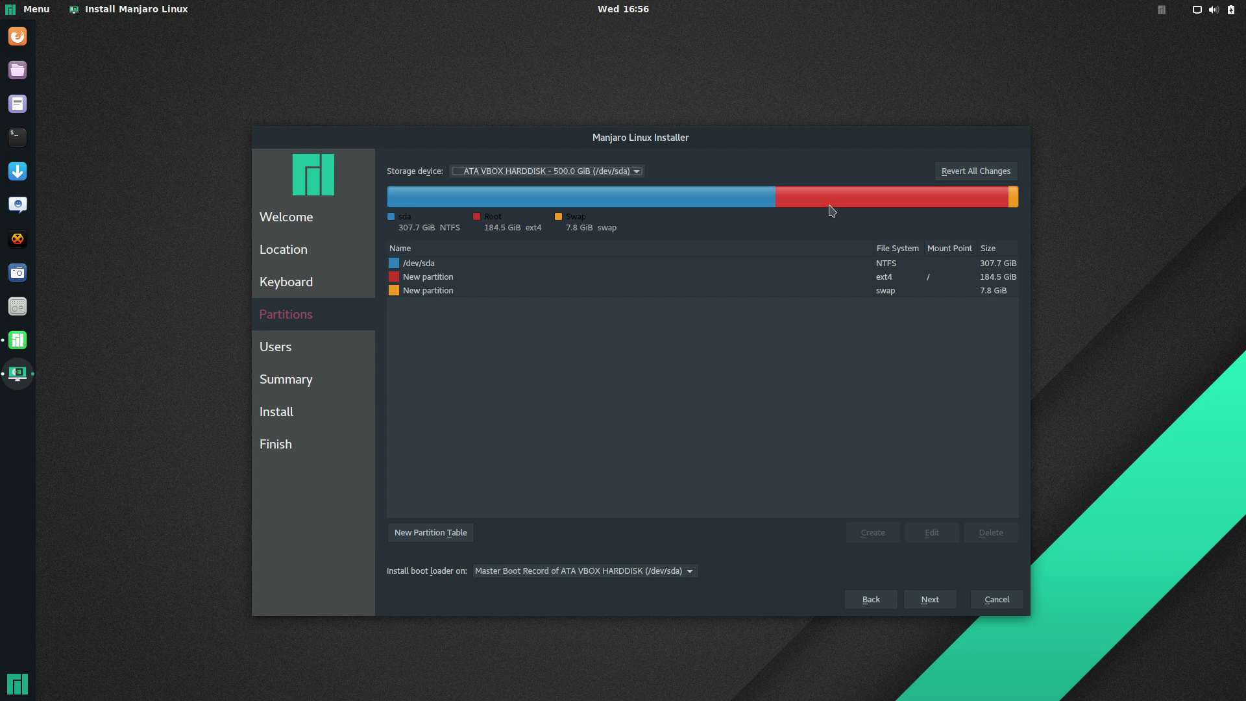
click(623, 171)
click(517, 196)
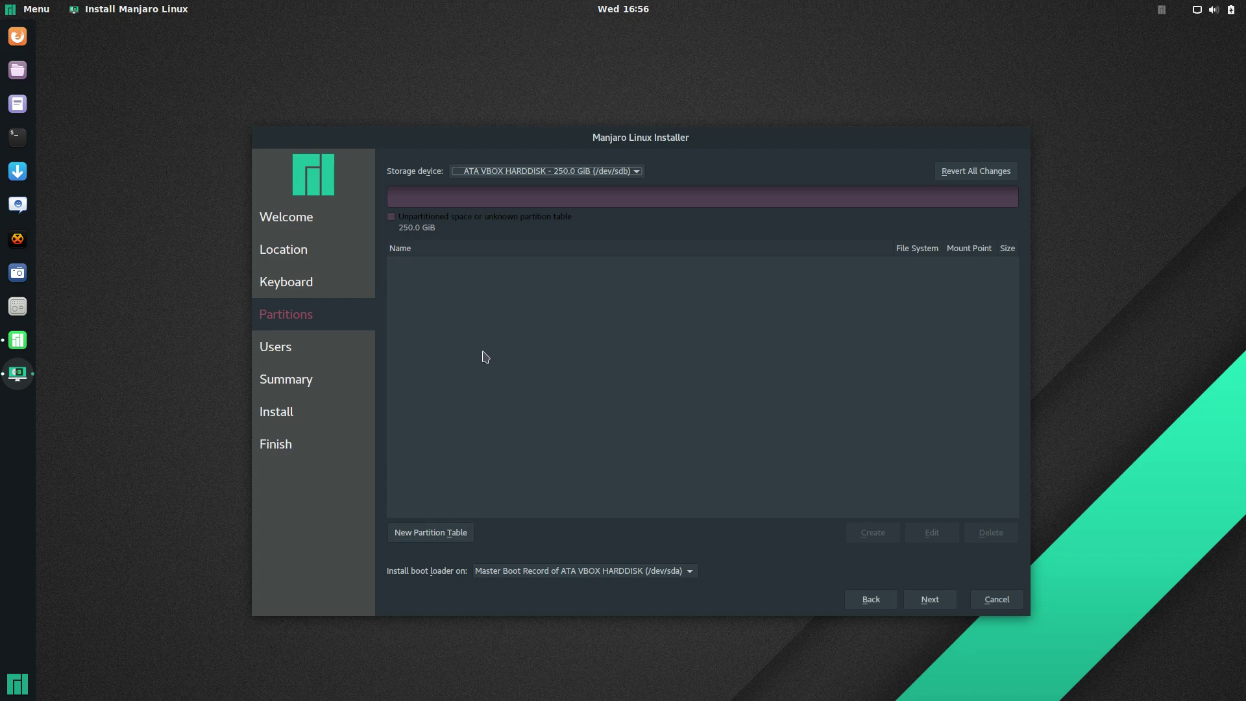
click(429, 536)
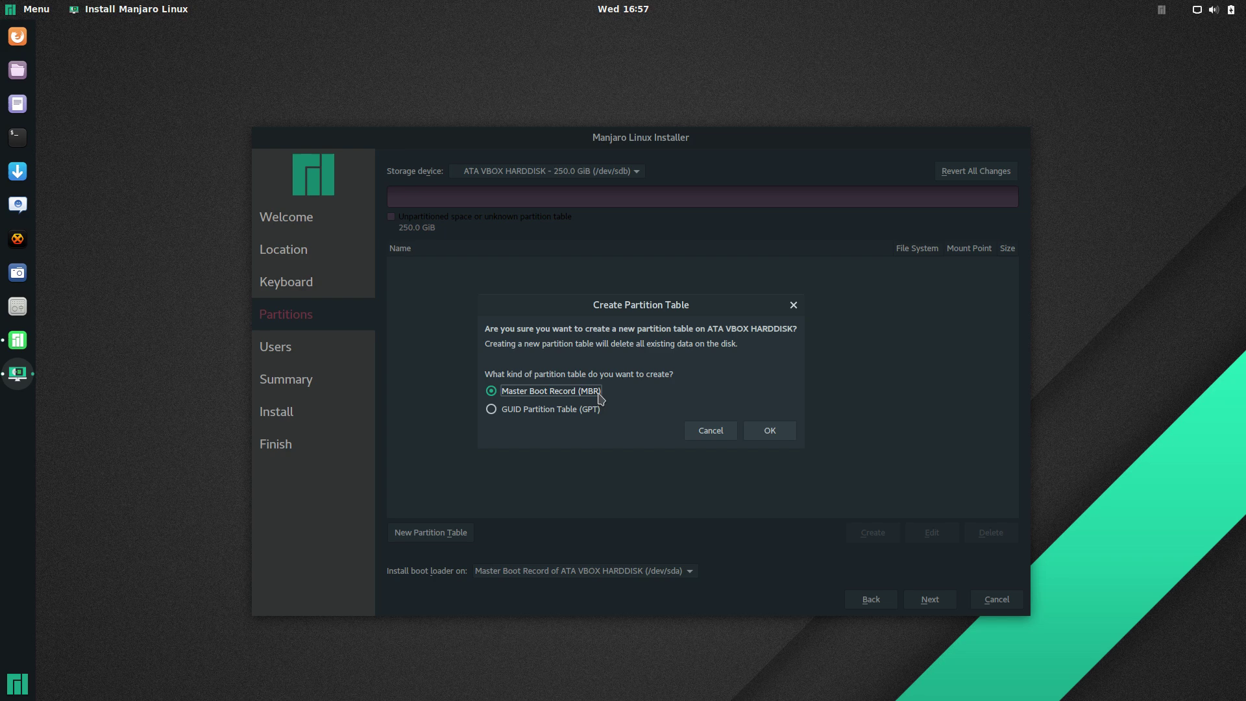
Choose GPT rather than MBR as the partition table type for /dev/sdb
click(513, 412)
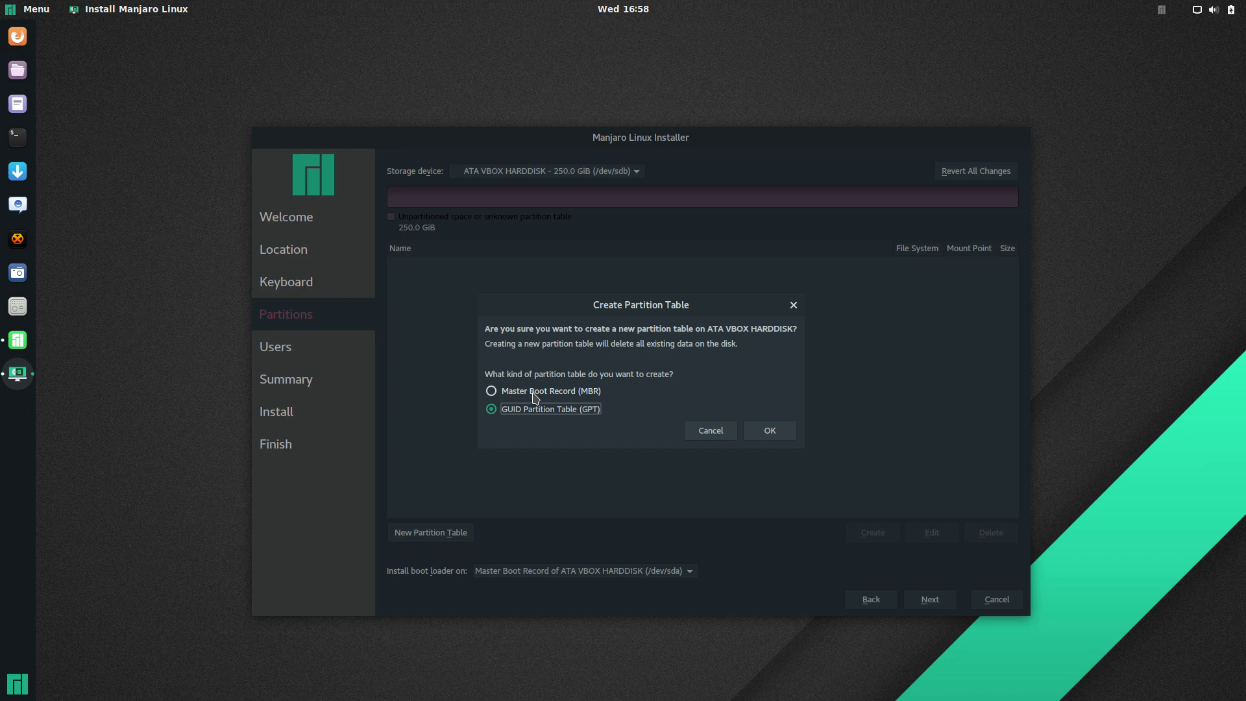
click(523, 392)
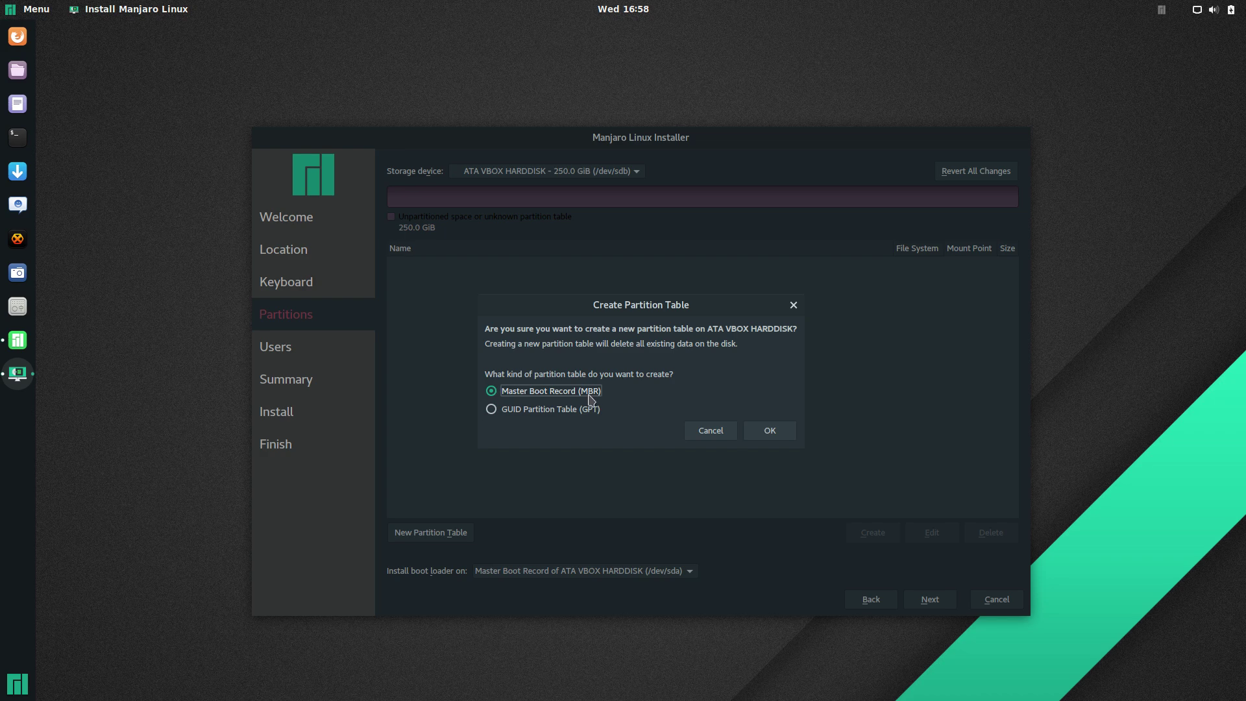
click(548, 410)
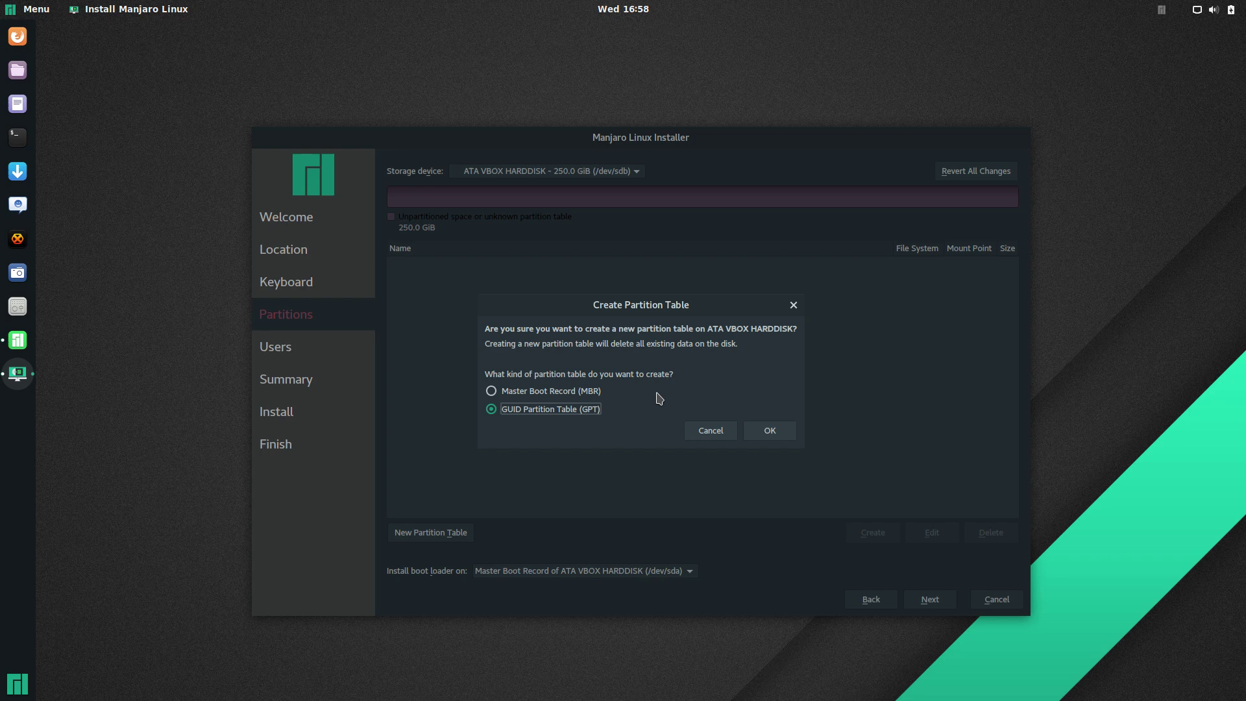
click(547, 392)
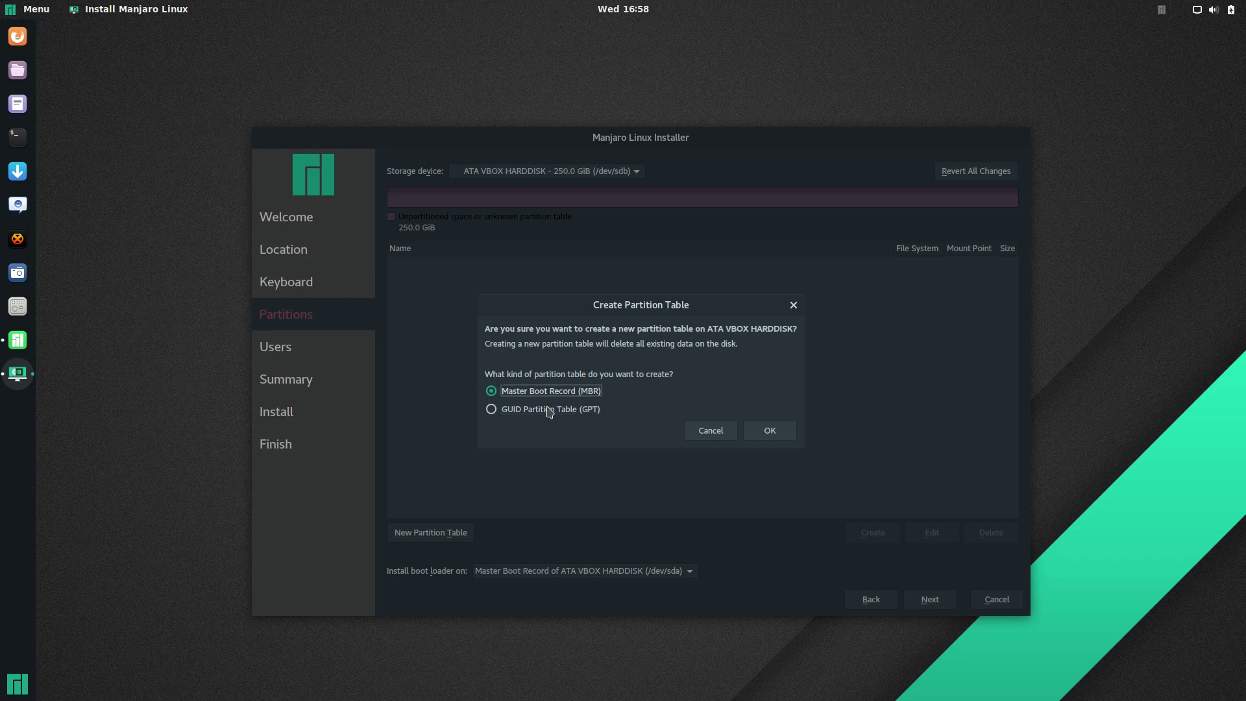
click(548, 410)
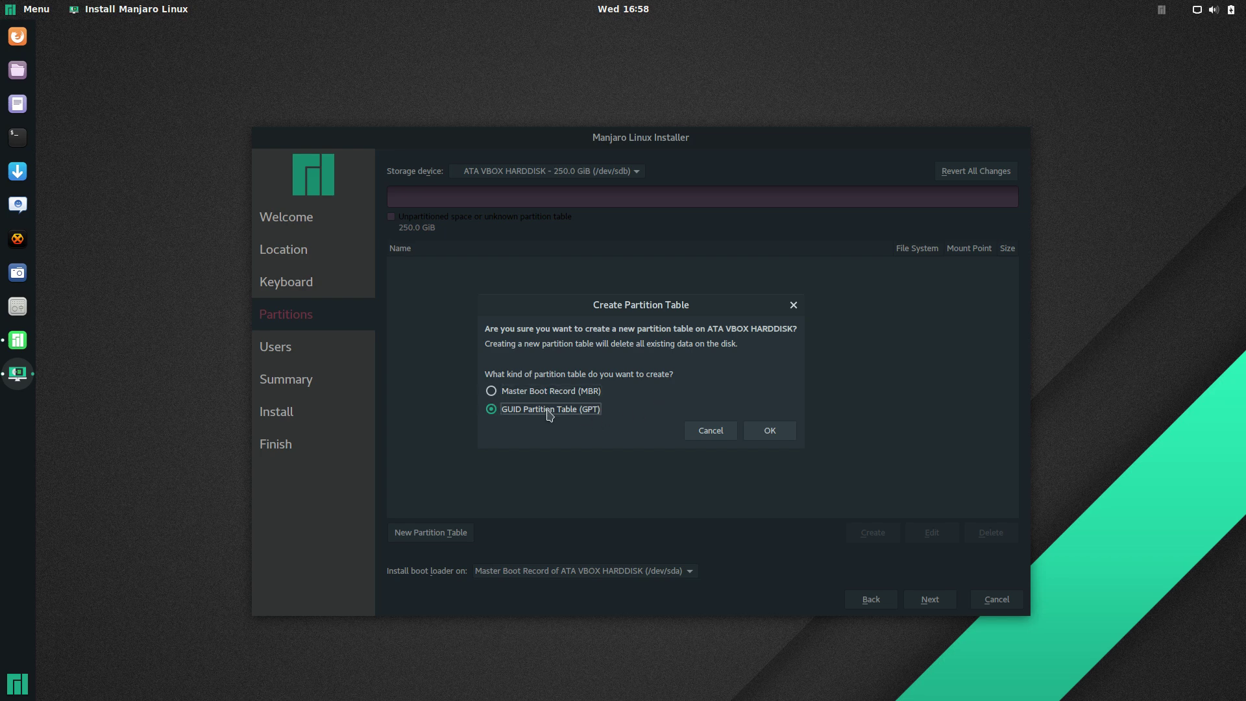
Create the GPT table on /dev/sdb and a 240.2 GiB root partition in it
click(770, 431)
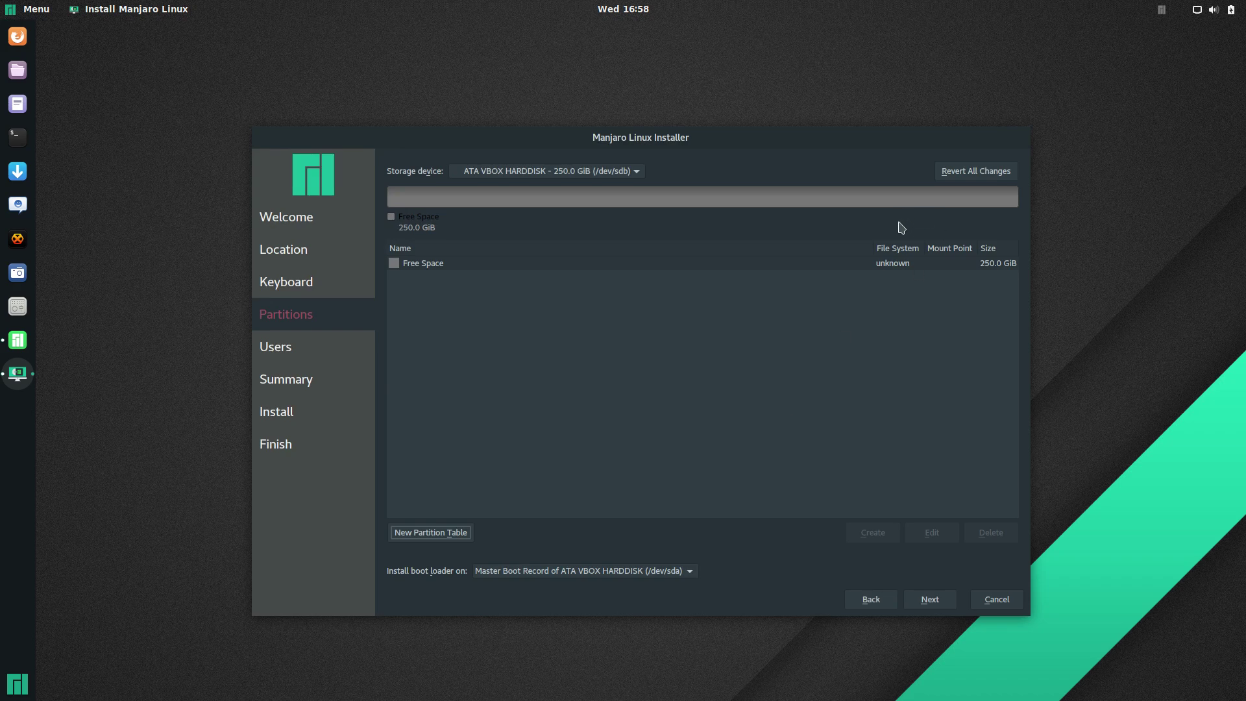
click(447, 267)
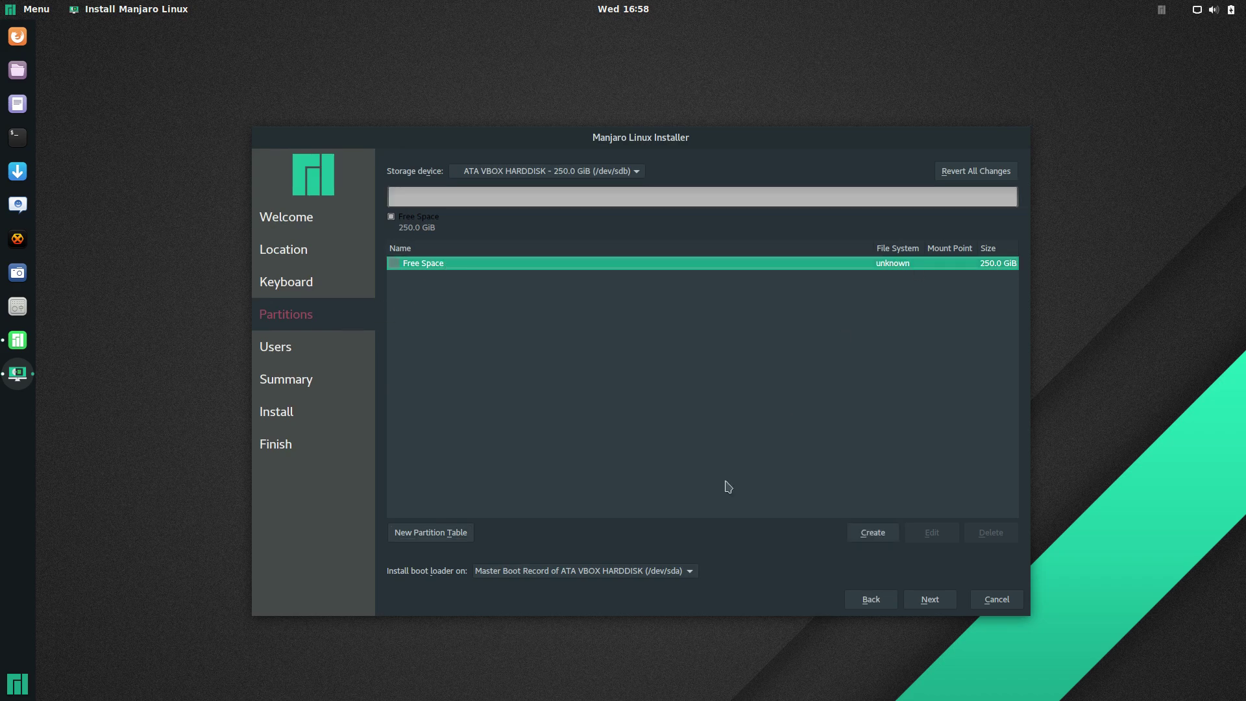
click(872, 533)
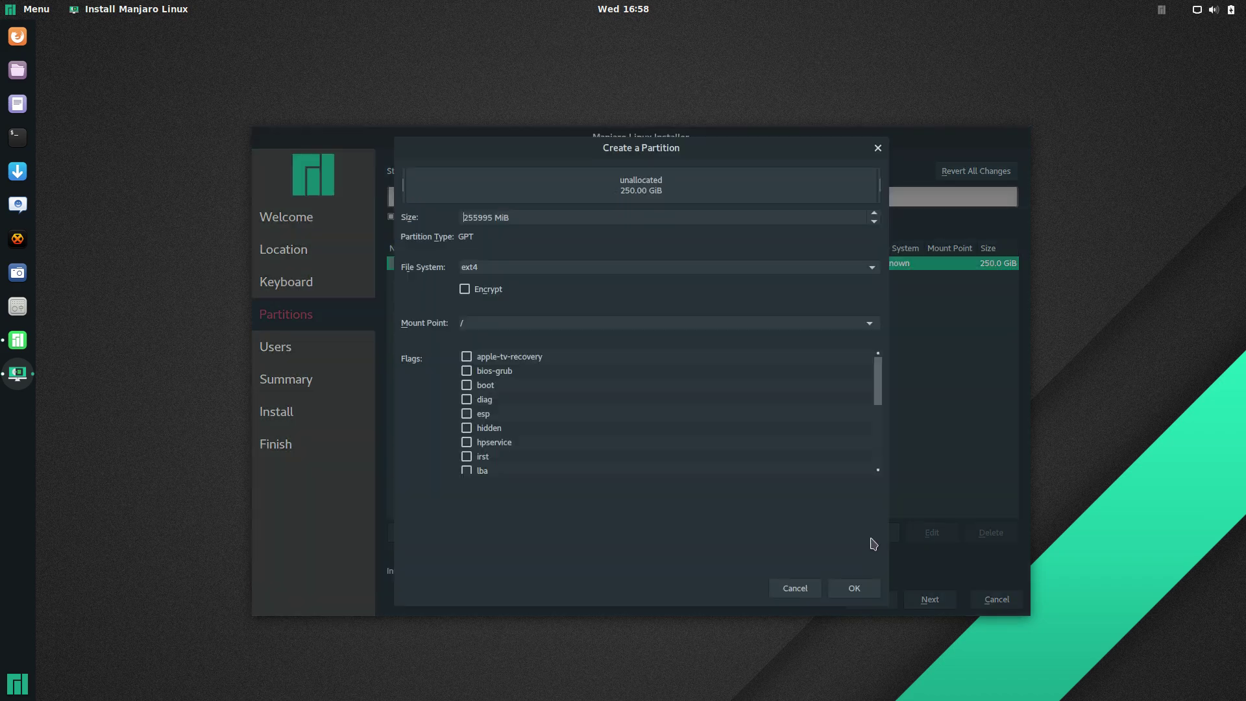
click(478, 218)
key(shift+Left)
key(shift+Left)
text(45)
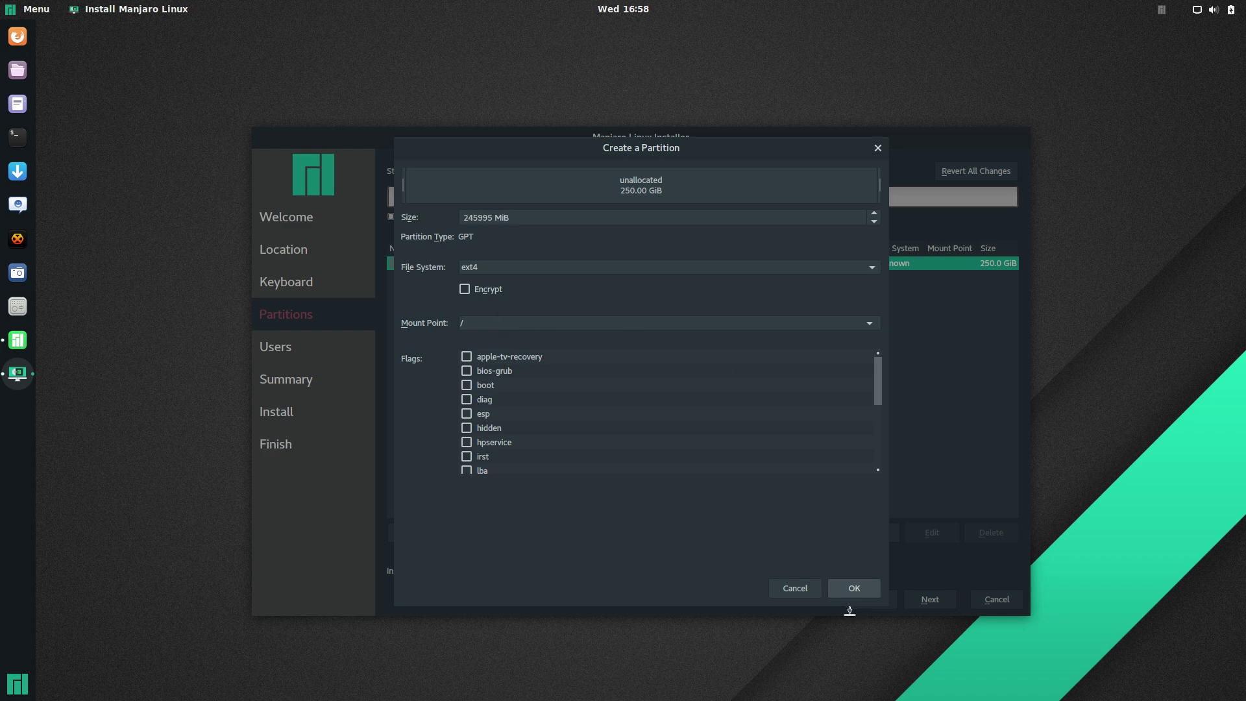
click(860, 593)
Make the remaining 9.8 GiB on /dev/sdb a linuxswap partition
click(1006, 198)
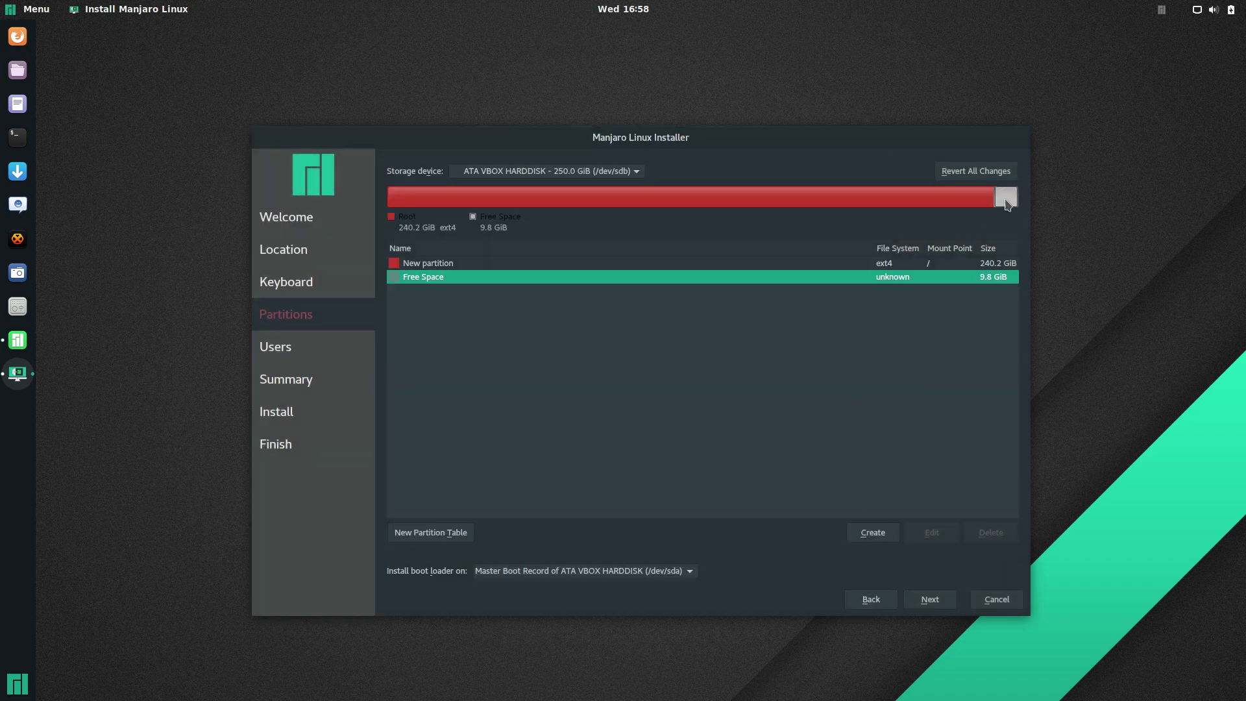
click(870, 537)
click(579, 268)
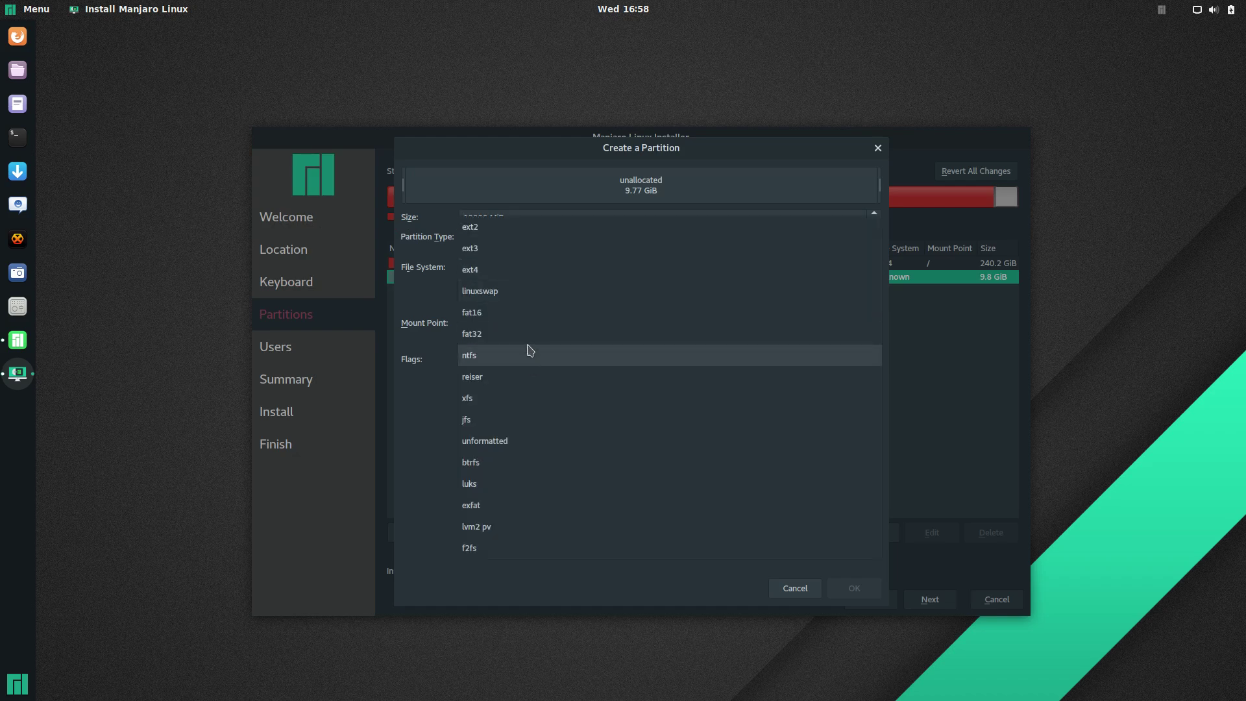
click(534, 298)
click(853, 588)
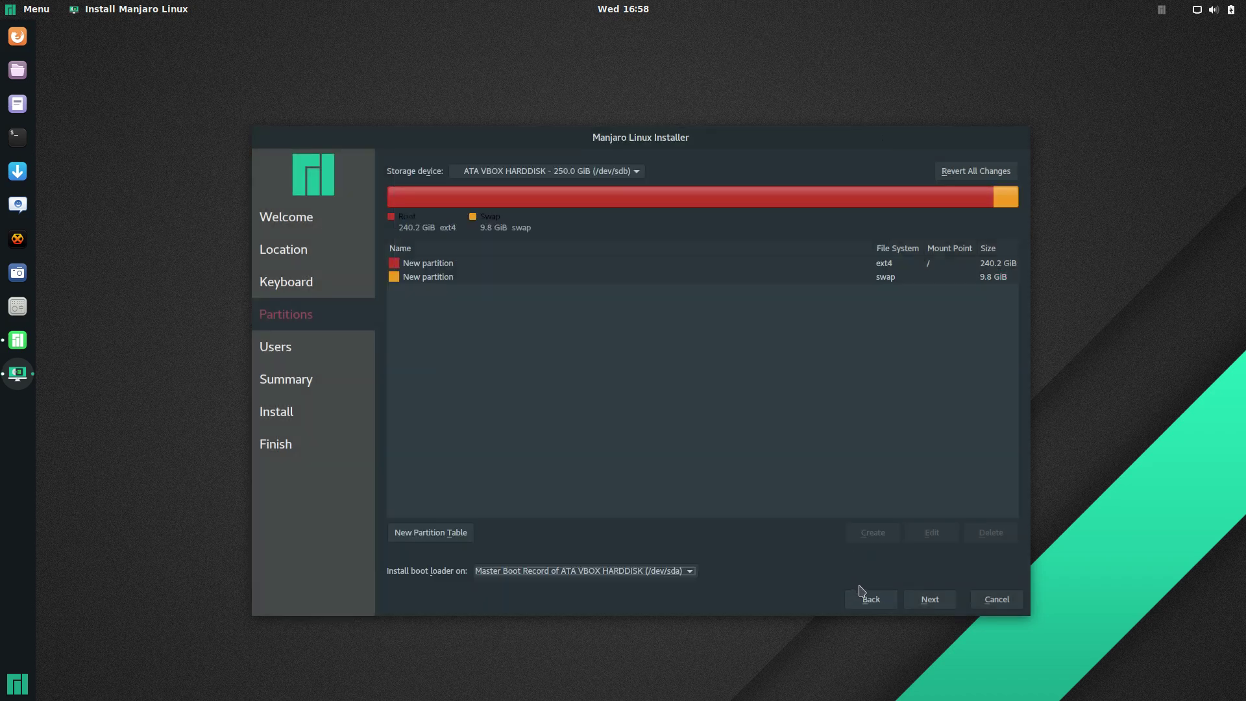
Delete the 9.8 GiB swap and 240.2 GiB root partitions from /dev/sdb, then return to /dev/sda
click(622, 171)
click(617, 152)
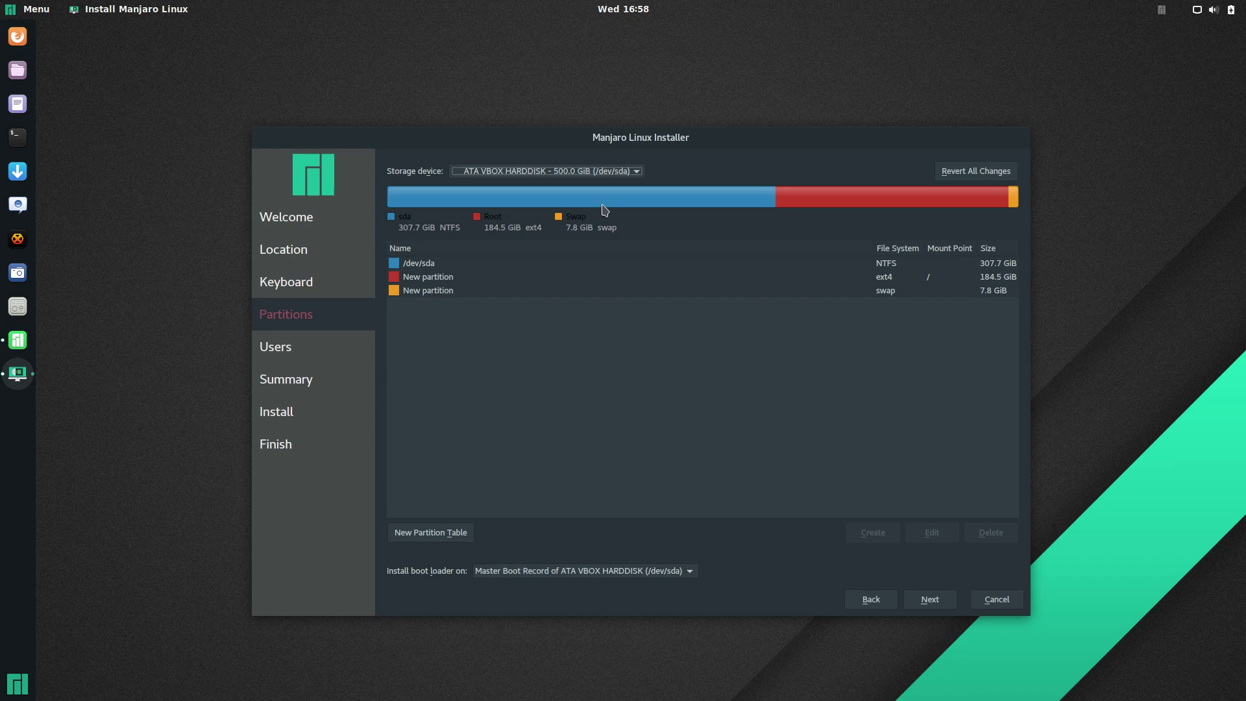
click(584, 171)
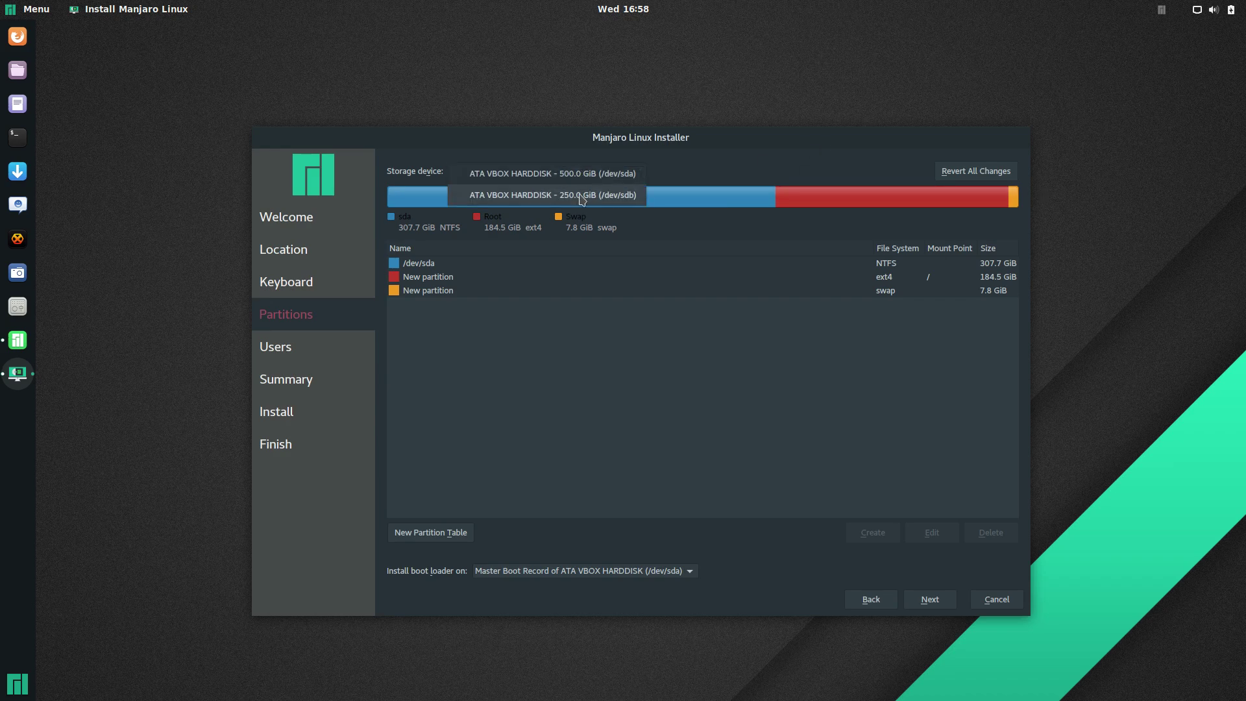
click(571, 193)
click(431, 280)
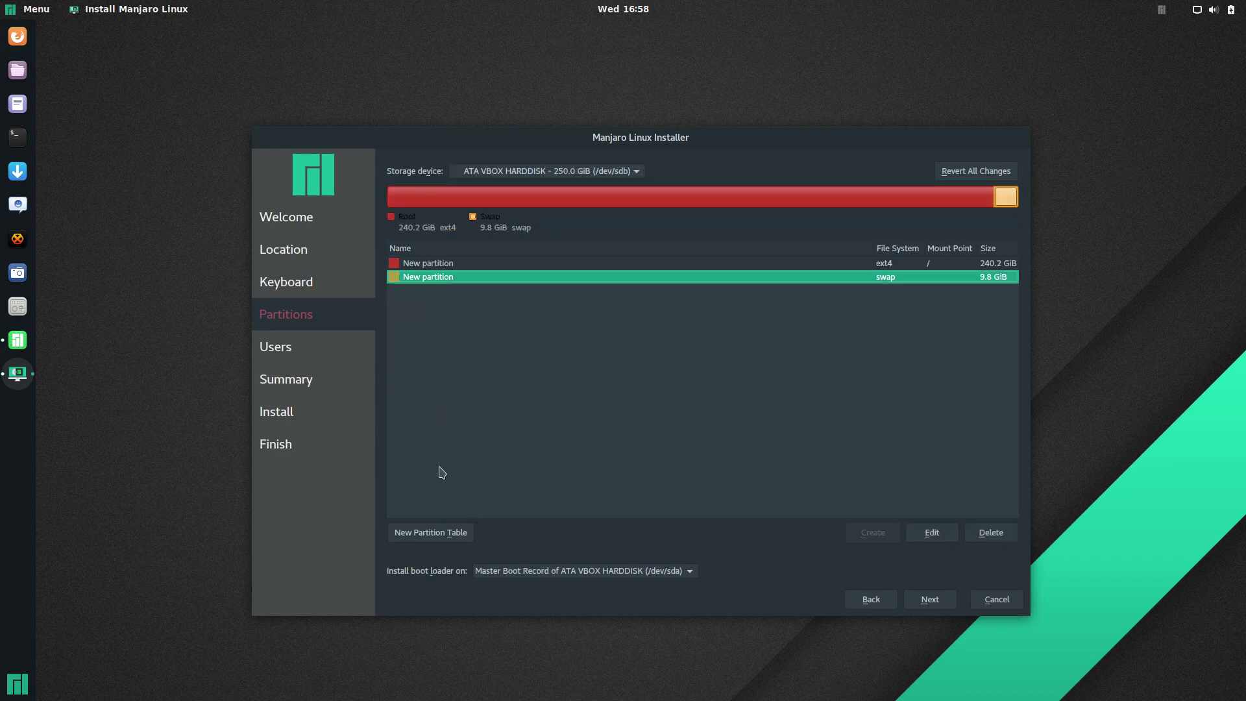
click(1001, 538)
click(577, 264)
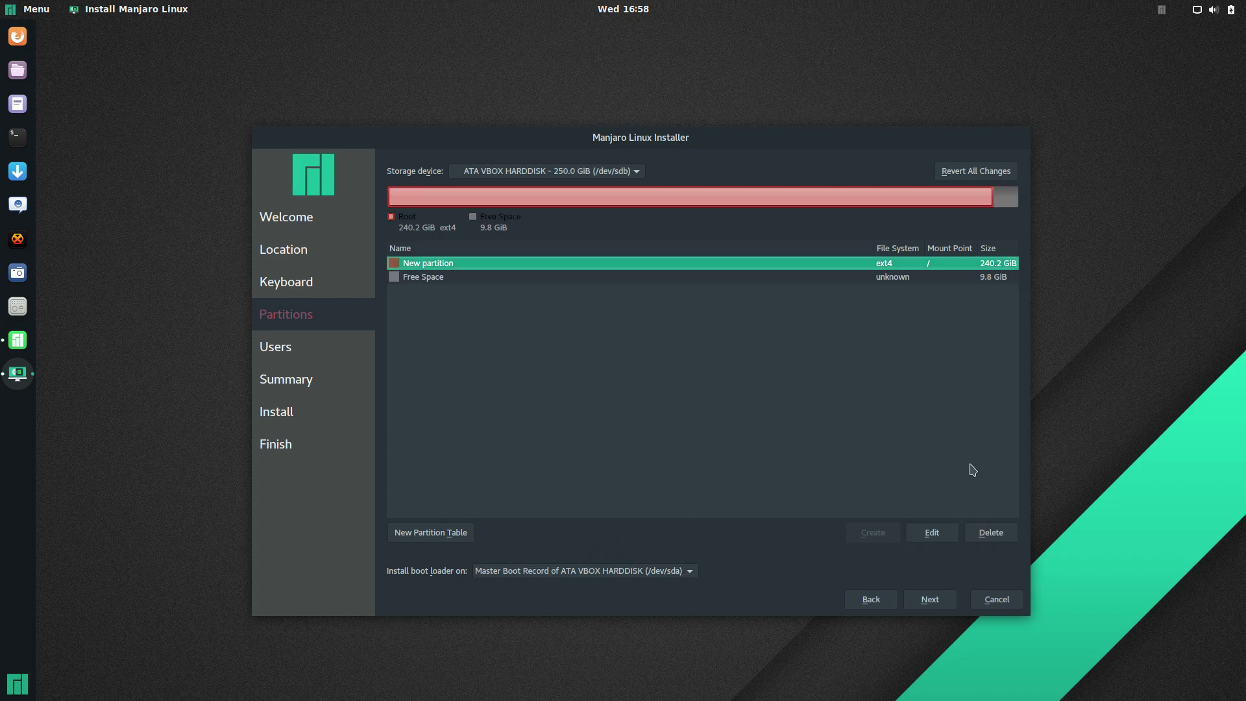
click(991, 529)
click(555, 171)
click(560, 161)
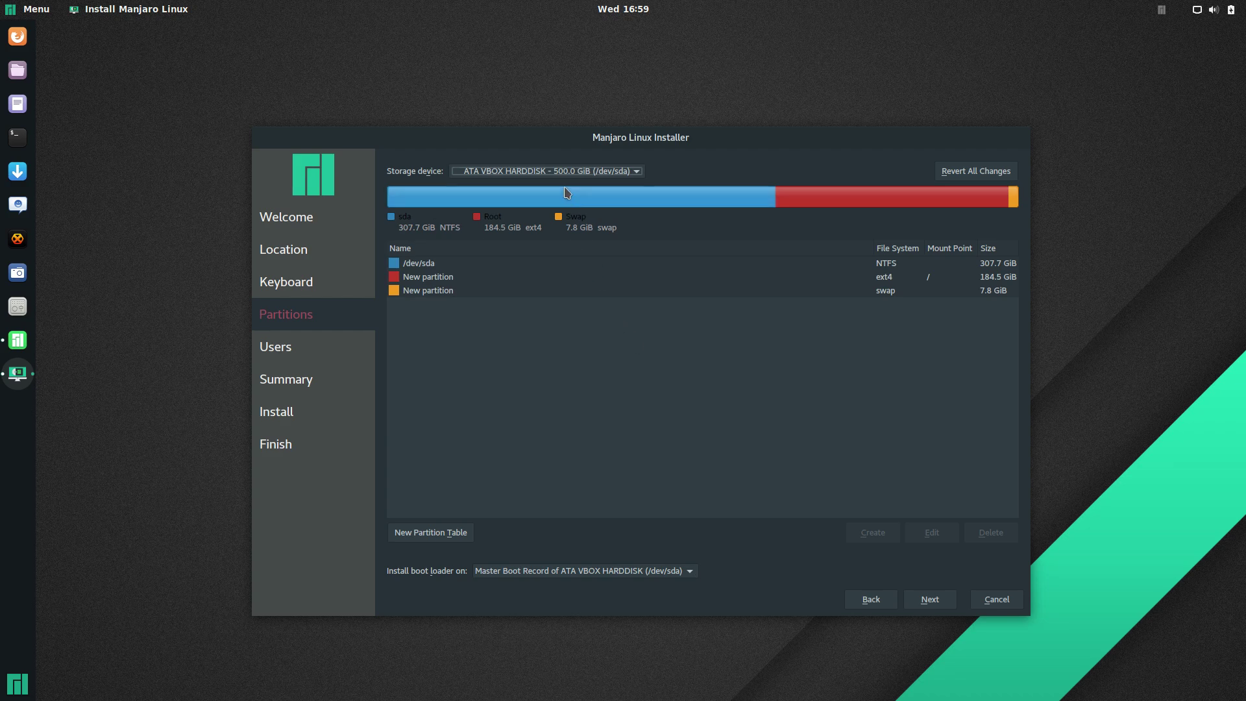
click(577, 171)
click(576, 171)
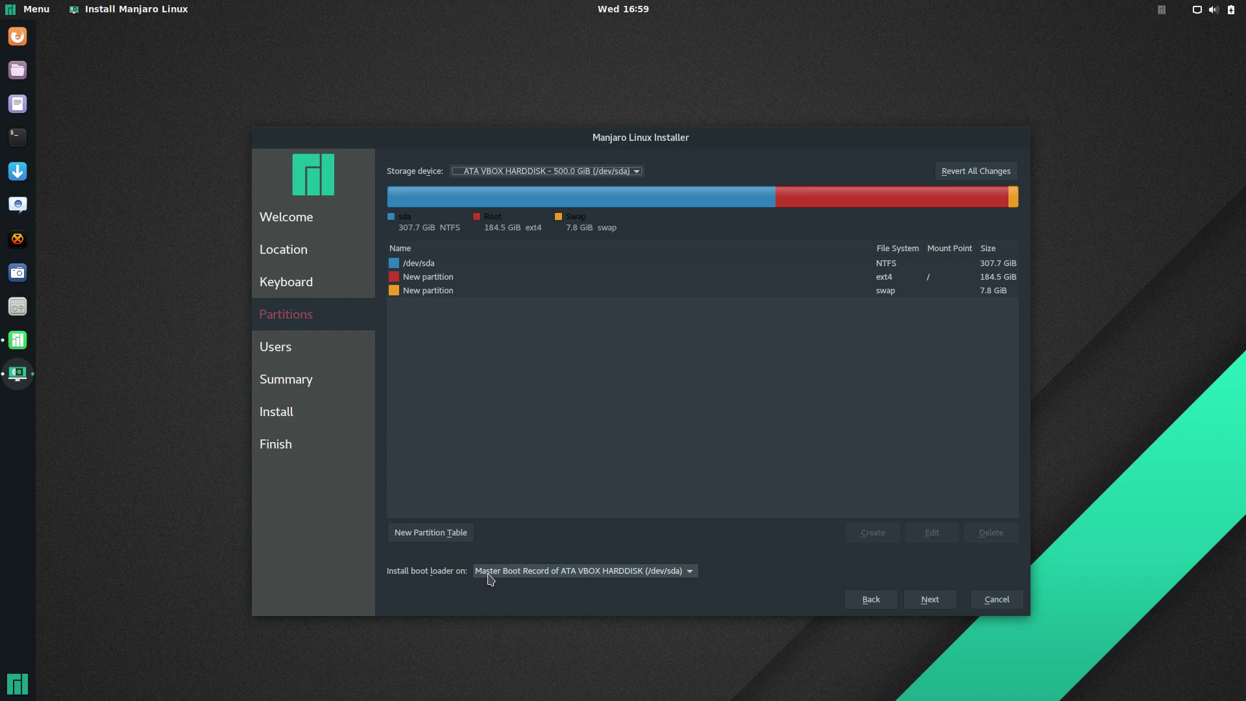
click(678, 574)
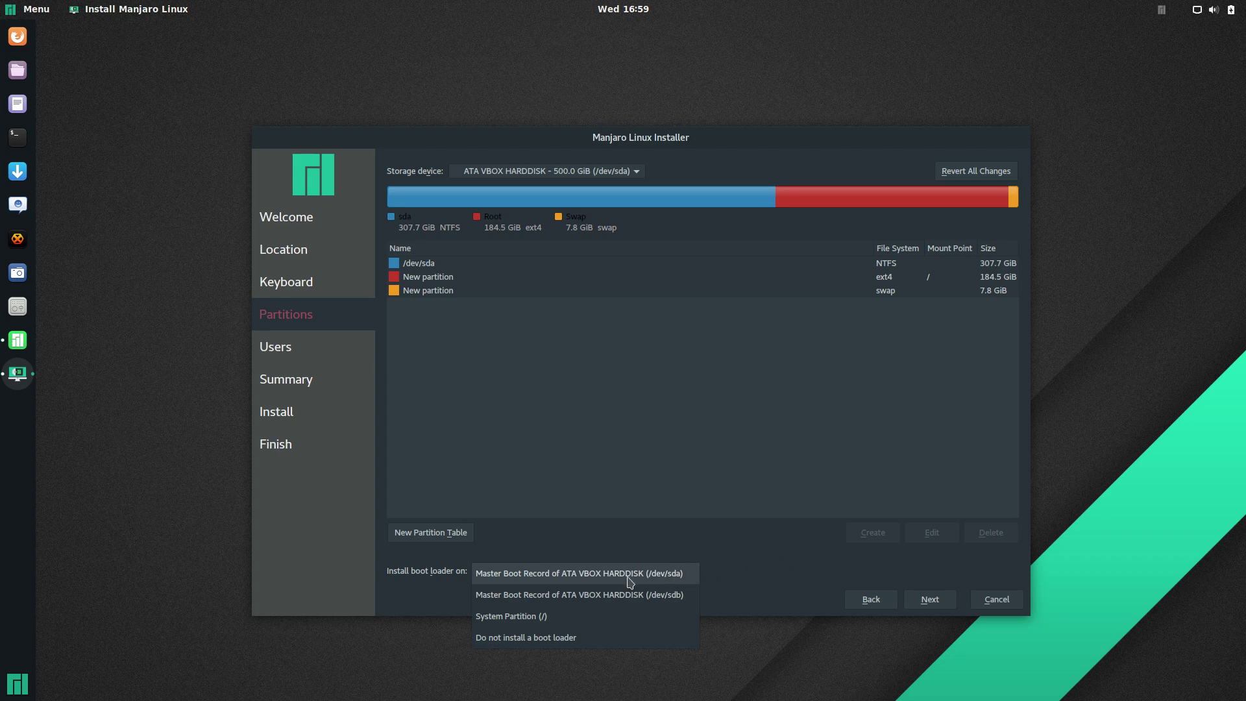
click(658, 541)
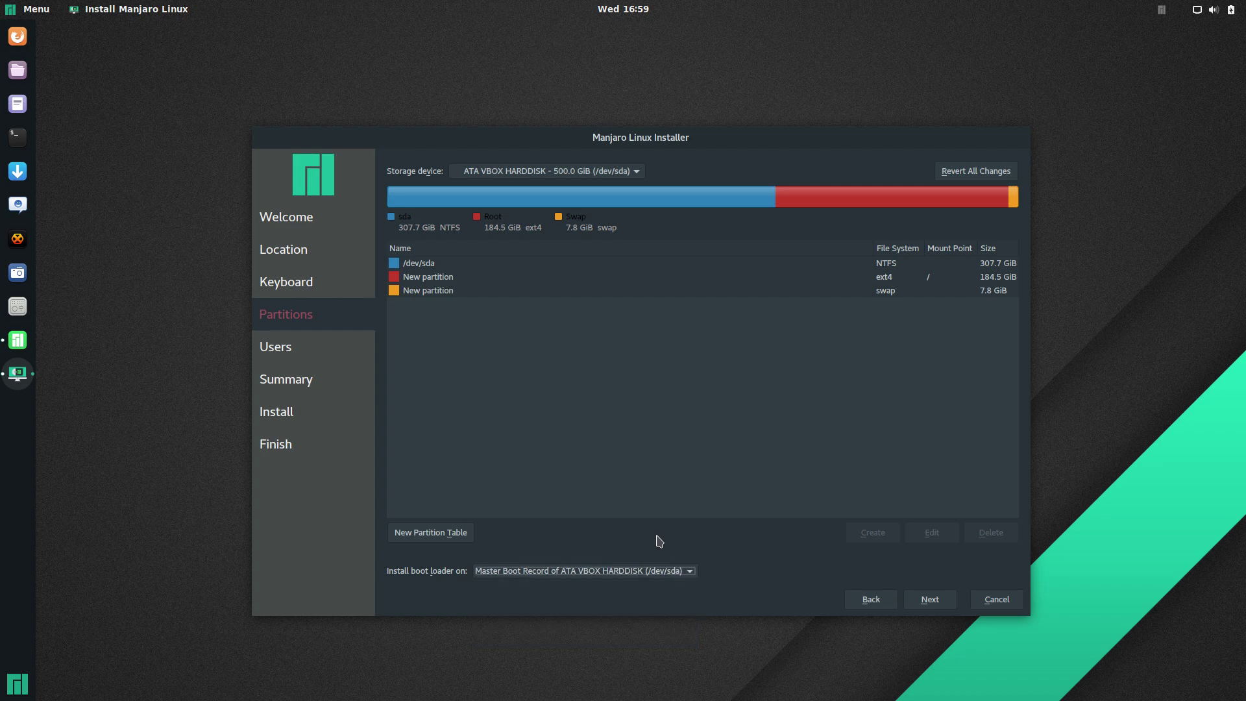
click(651, 565)
click(702, 541)
Fill in the user's name and password, and reuse that password for the administrator account
click(927, 603)
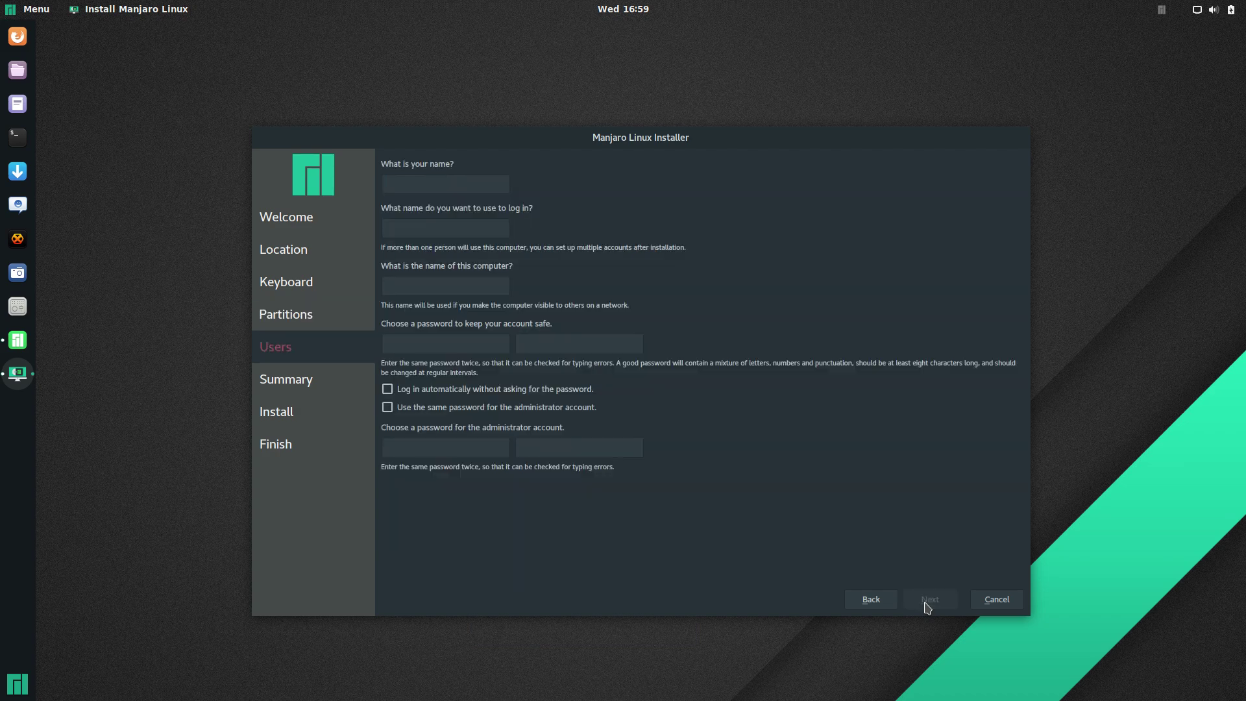
text(Dorian)
key(Tab)
key(Tab)
key(Tab)
text(•••••)
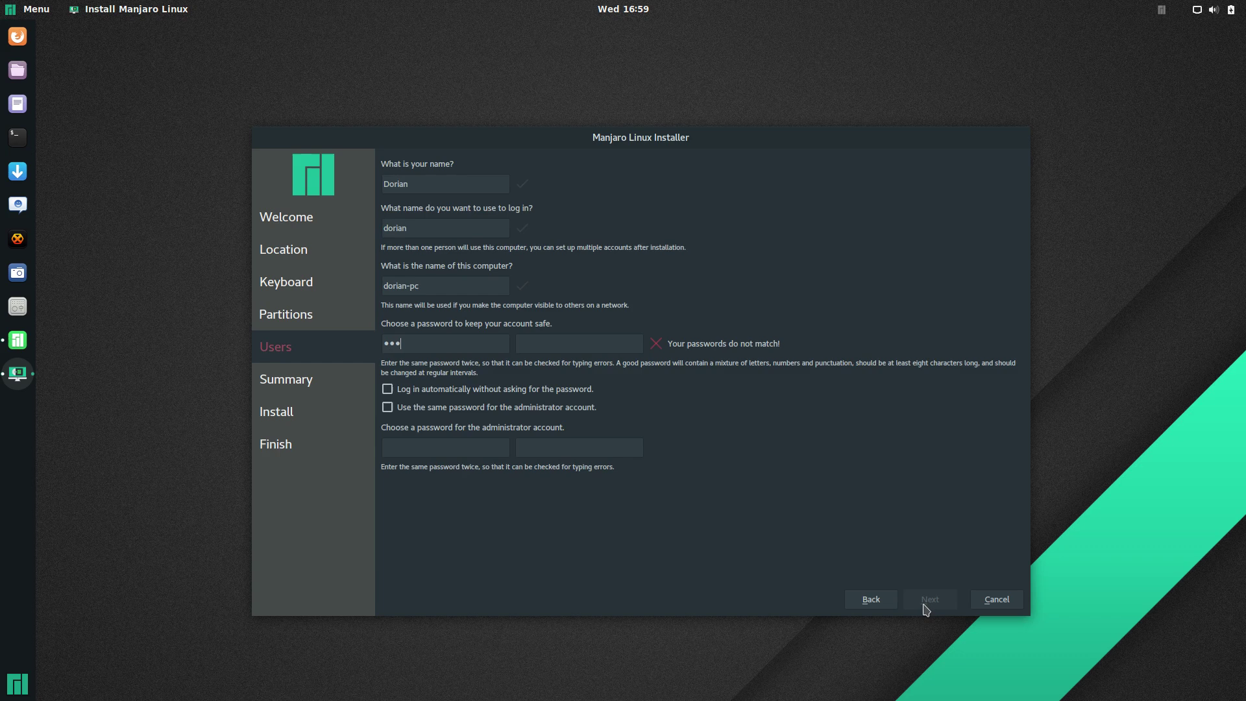
text(•••••)
key(Tab)
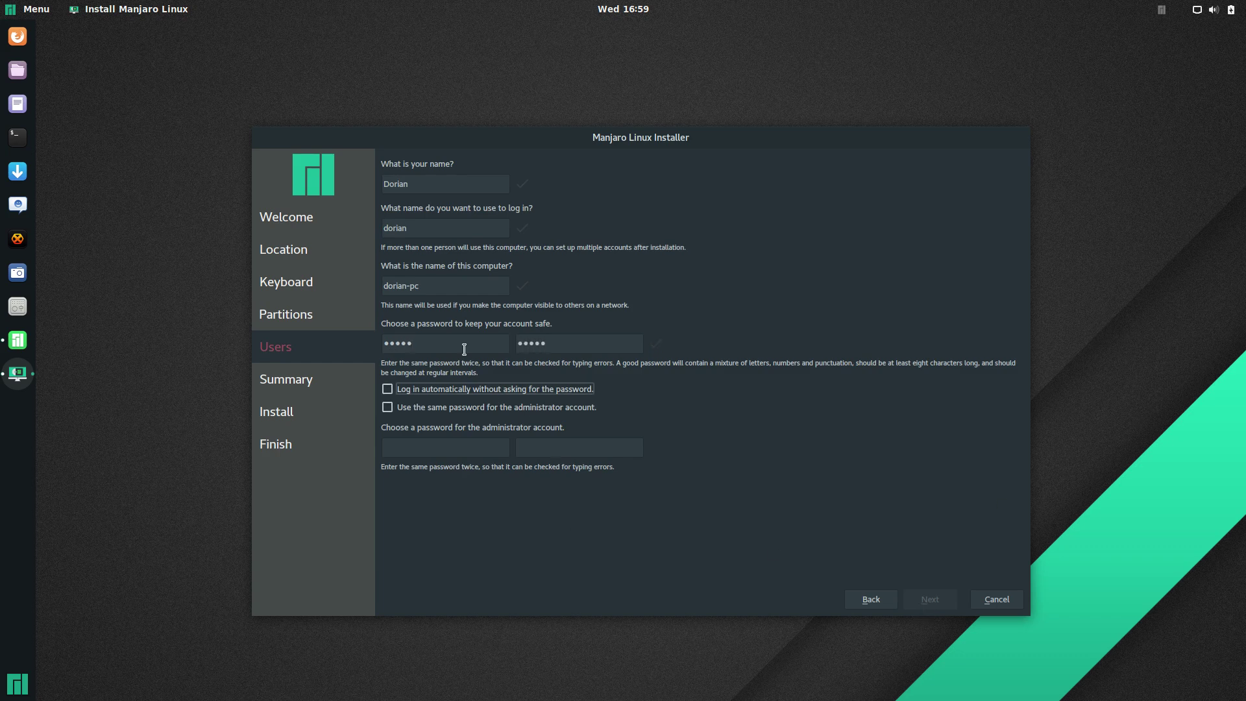
click(580, 344)
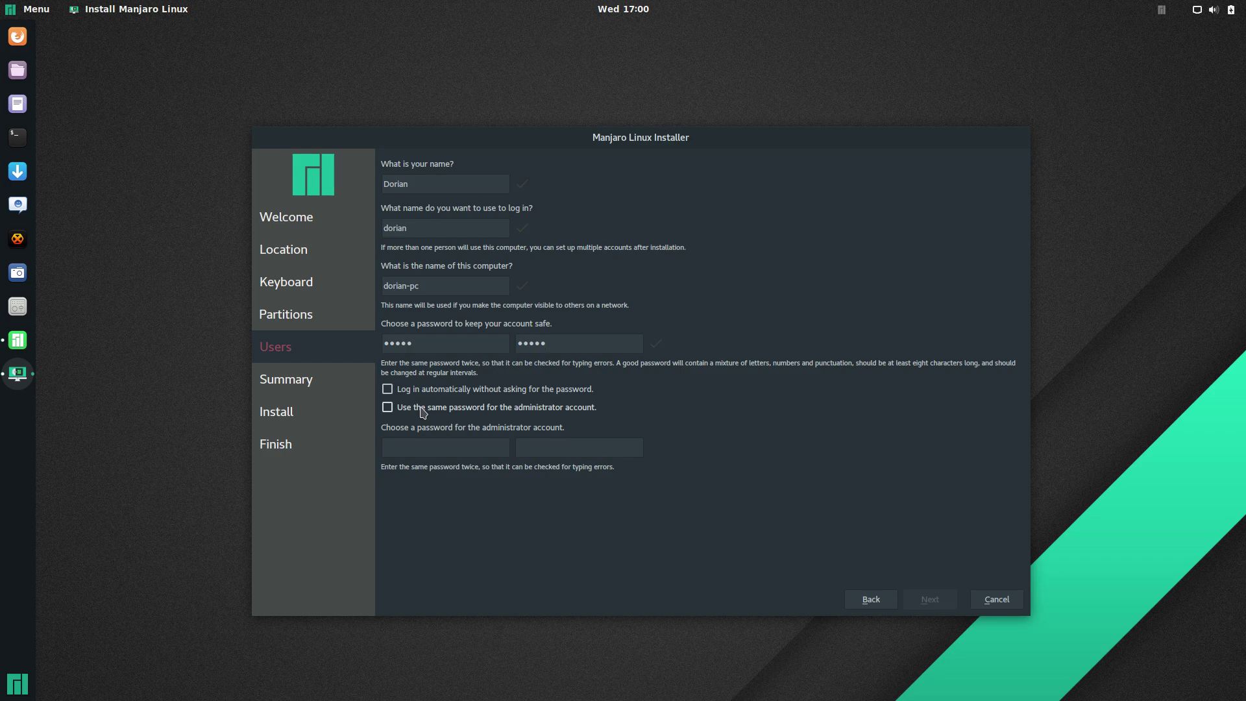
click(464, 452)
click(423, 407)
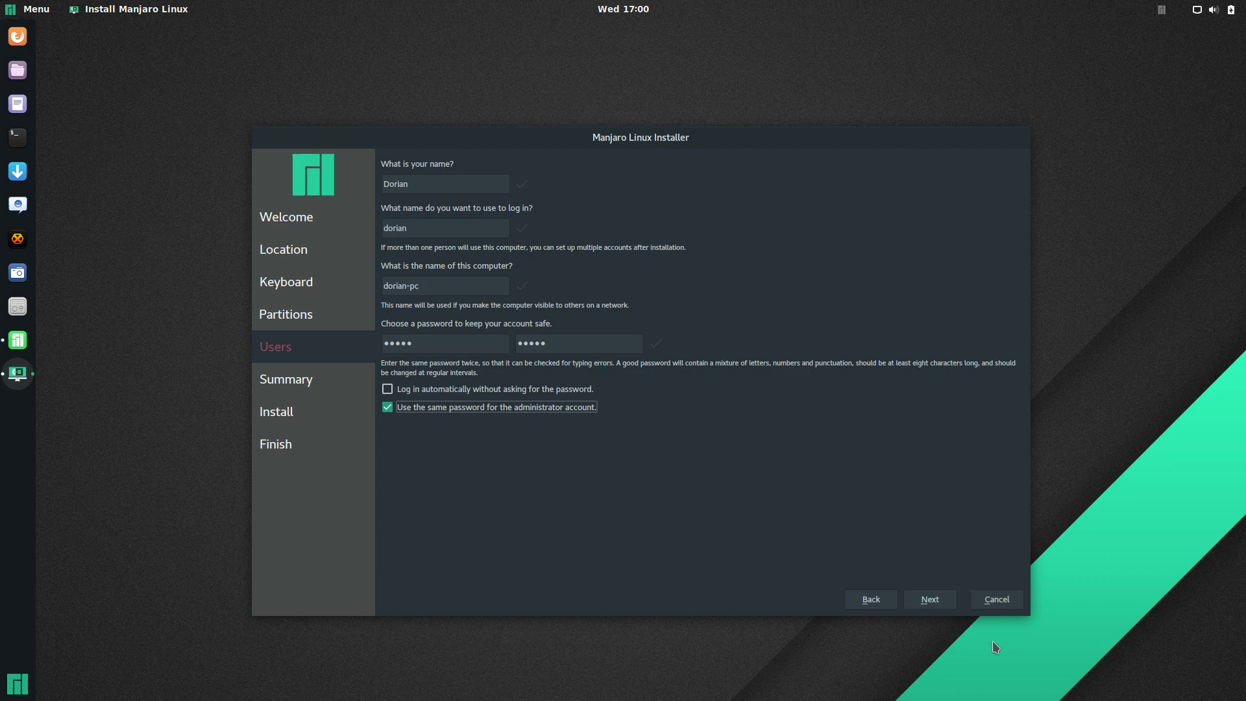
click(944, 605)
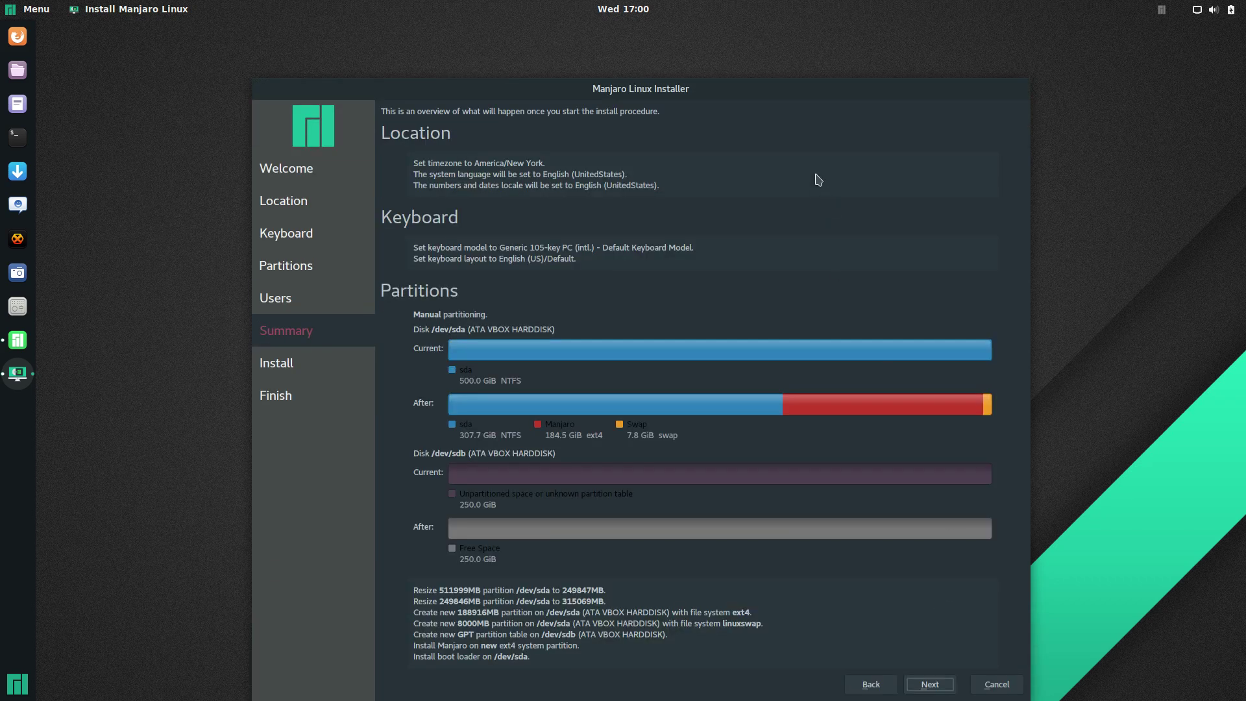
Move the installer window higher to review the Summary page
drag(797, 91, 799, 54)
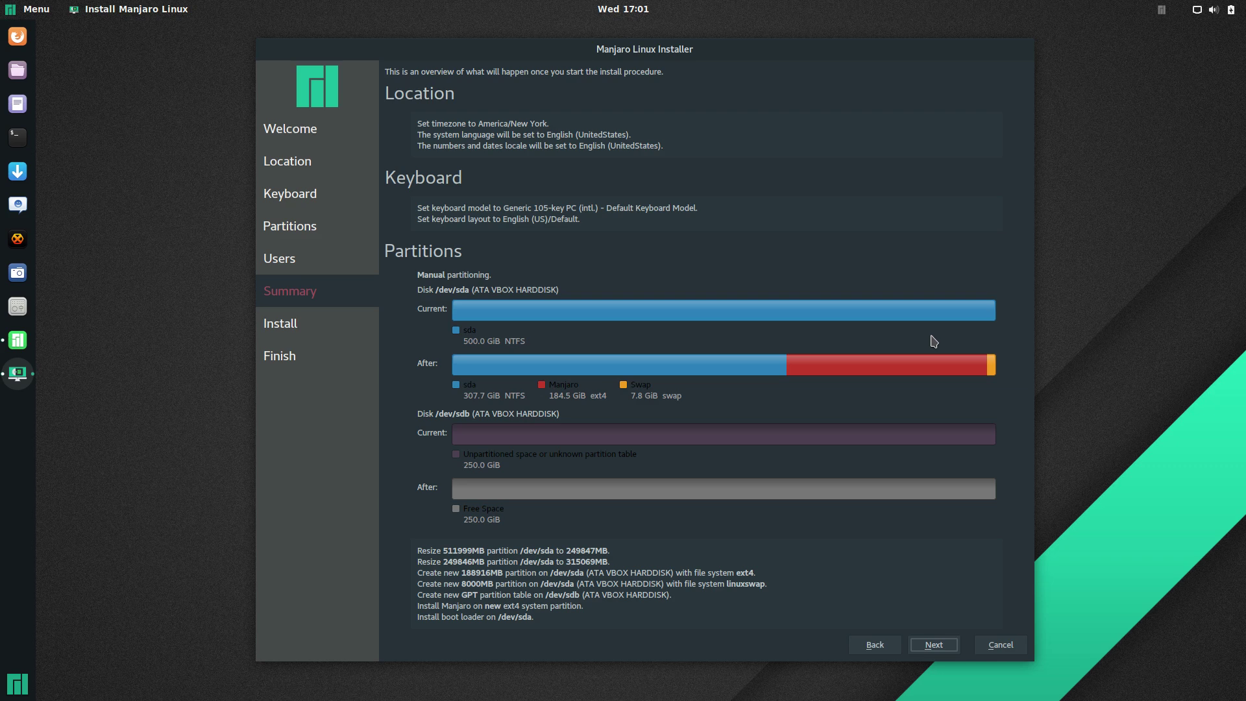
Start the Manjaro installation, dismiss the installation failure error, and close Manjaro Hello
click(935, 646)
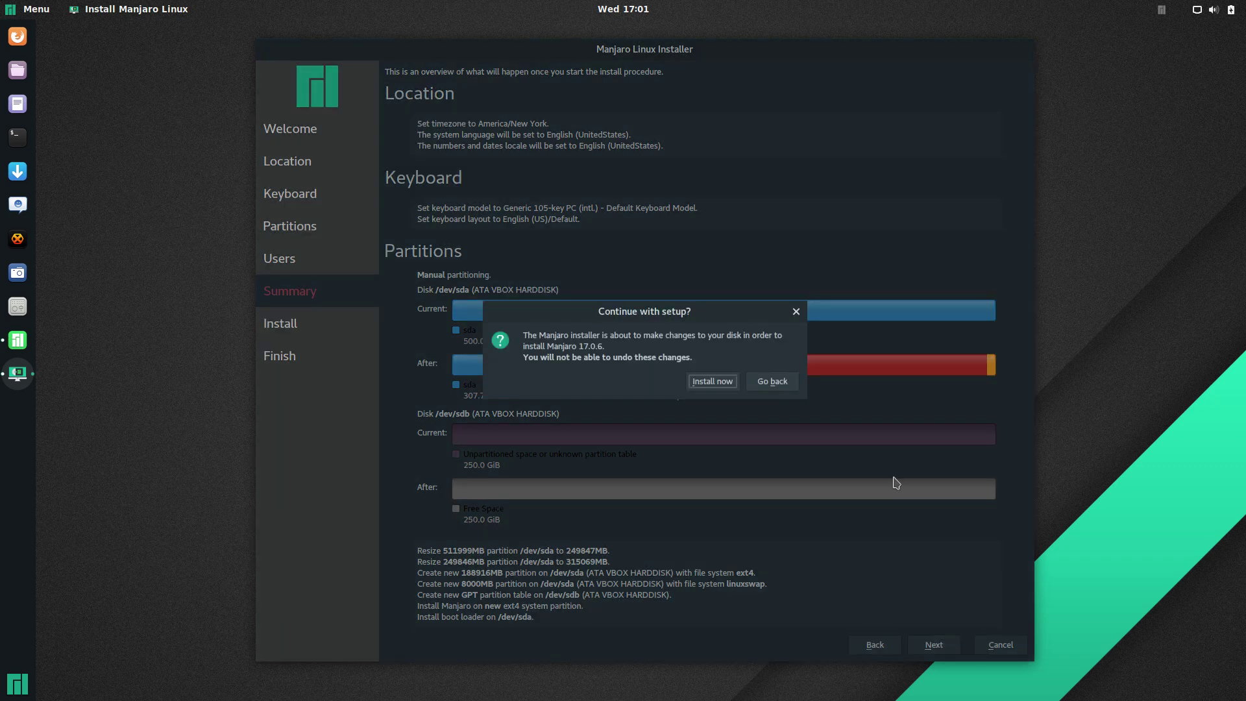
click(712, 382)
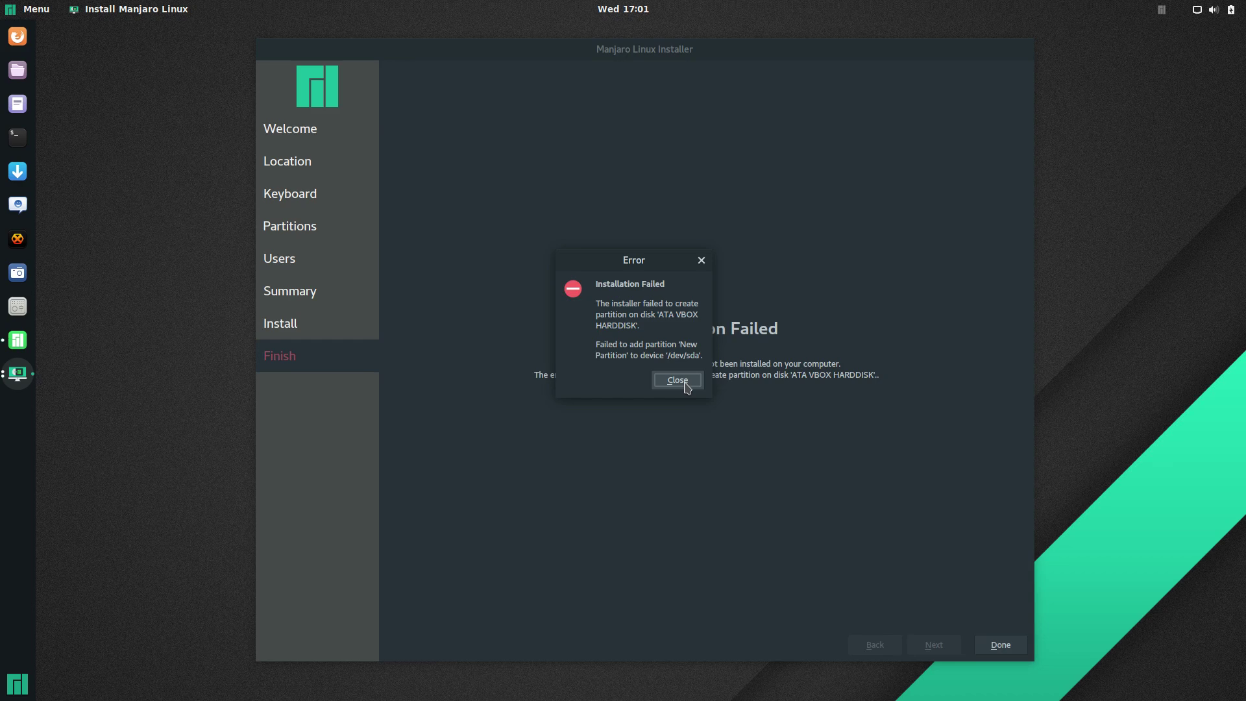
click(678, 380)
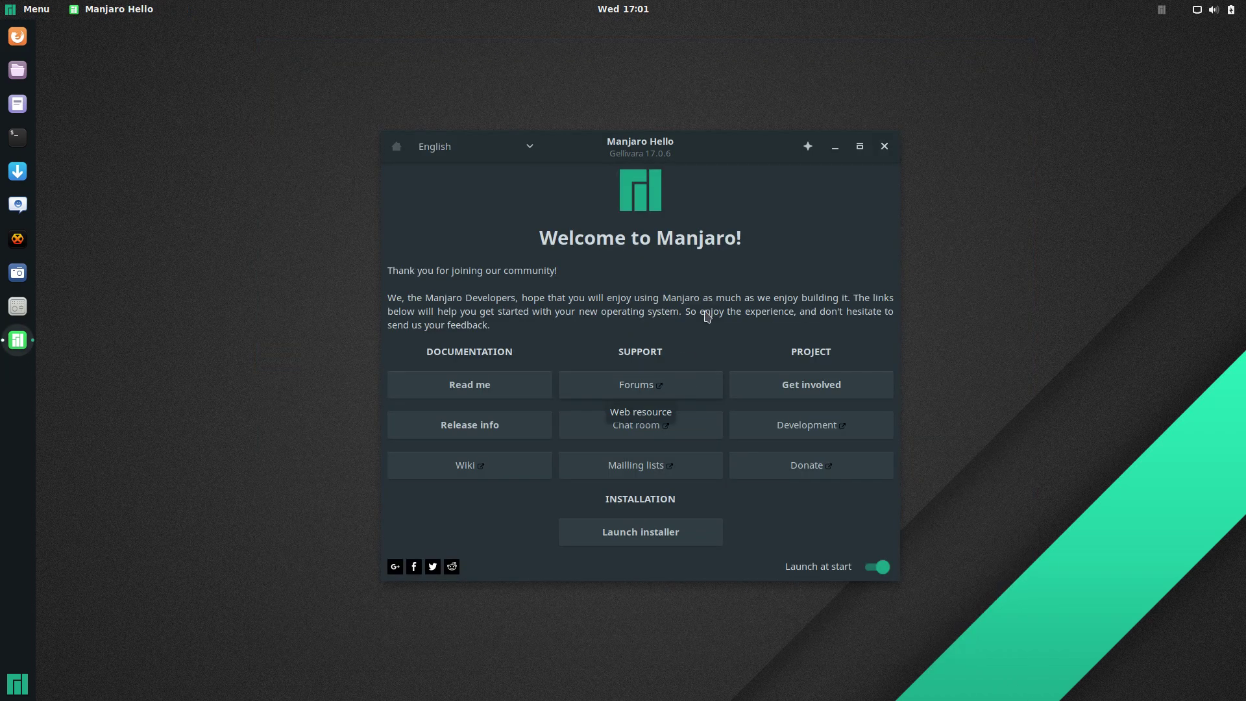
click(884, 146)
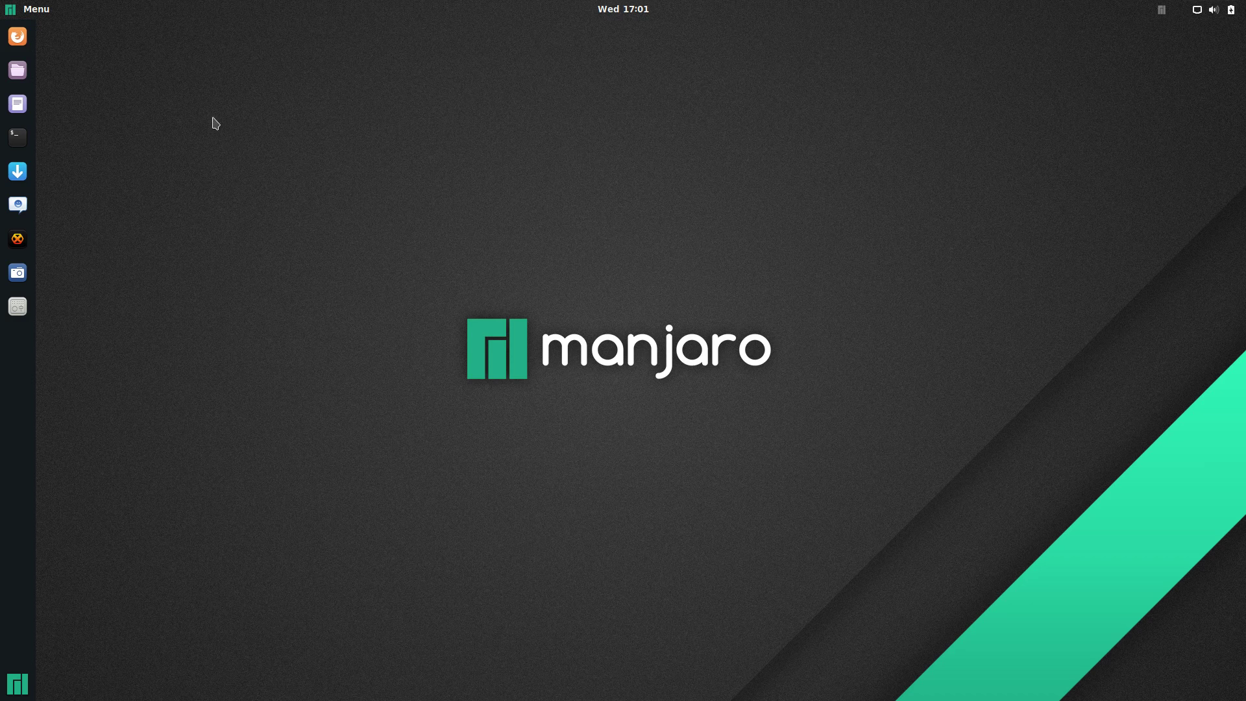
Power off the live Manjaro session from the system menu after cancelling the first attempt
click(1209, 4)
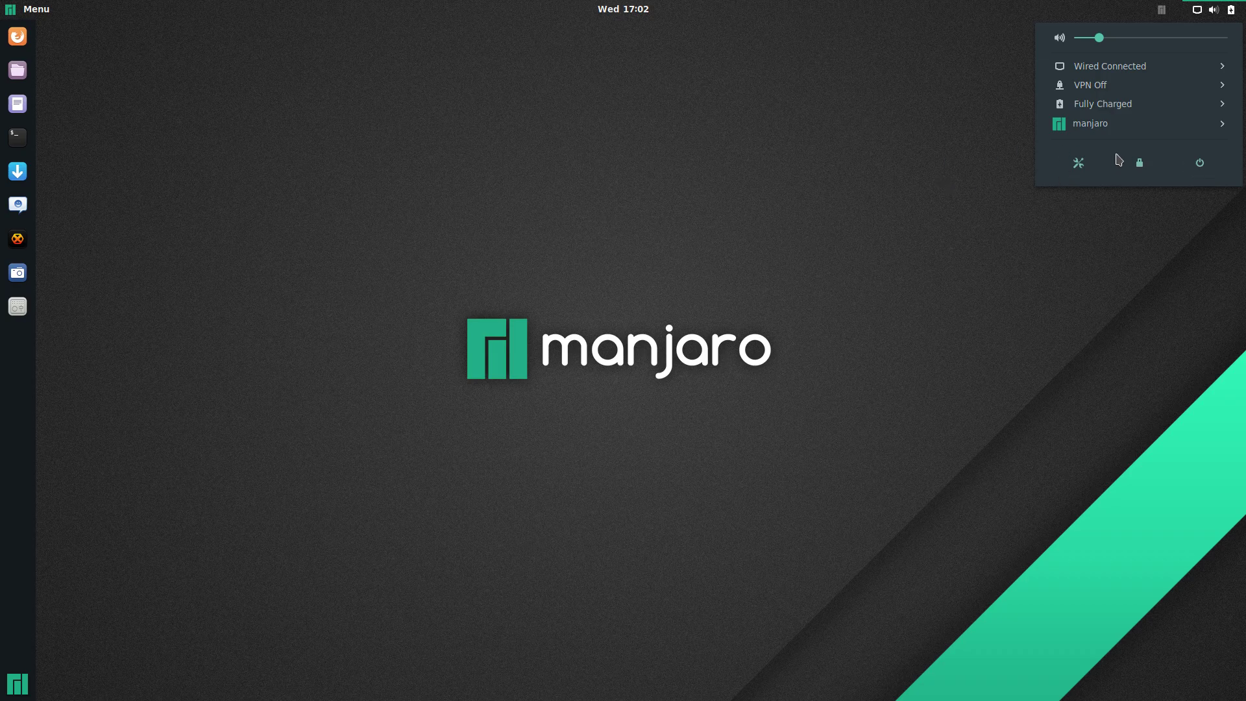
click(1194, 165)
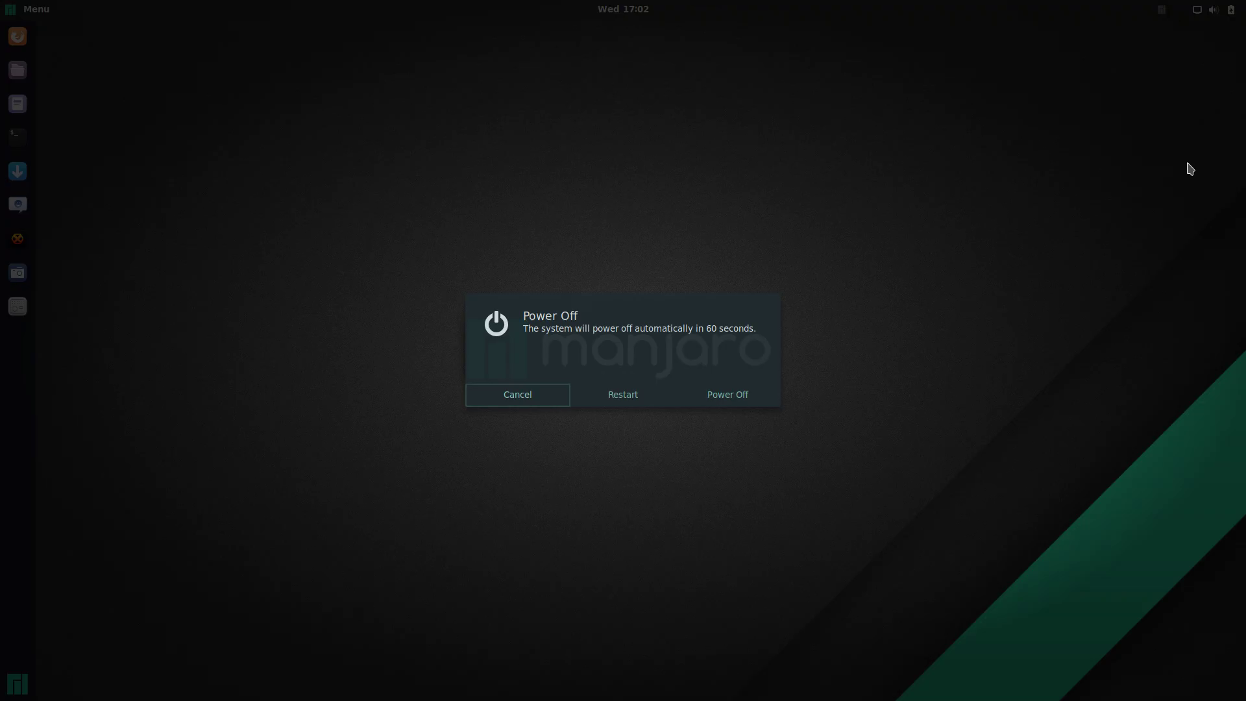
click(553, 394)
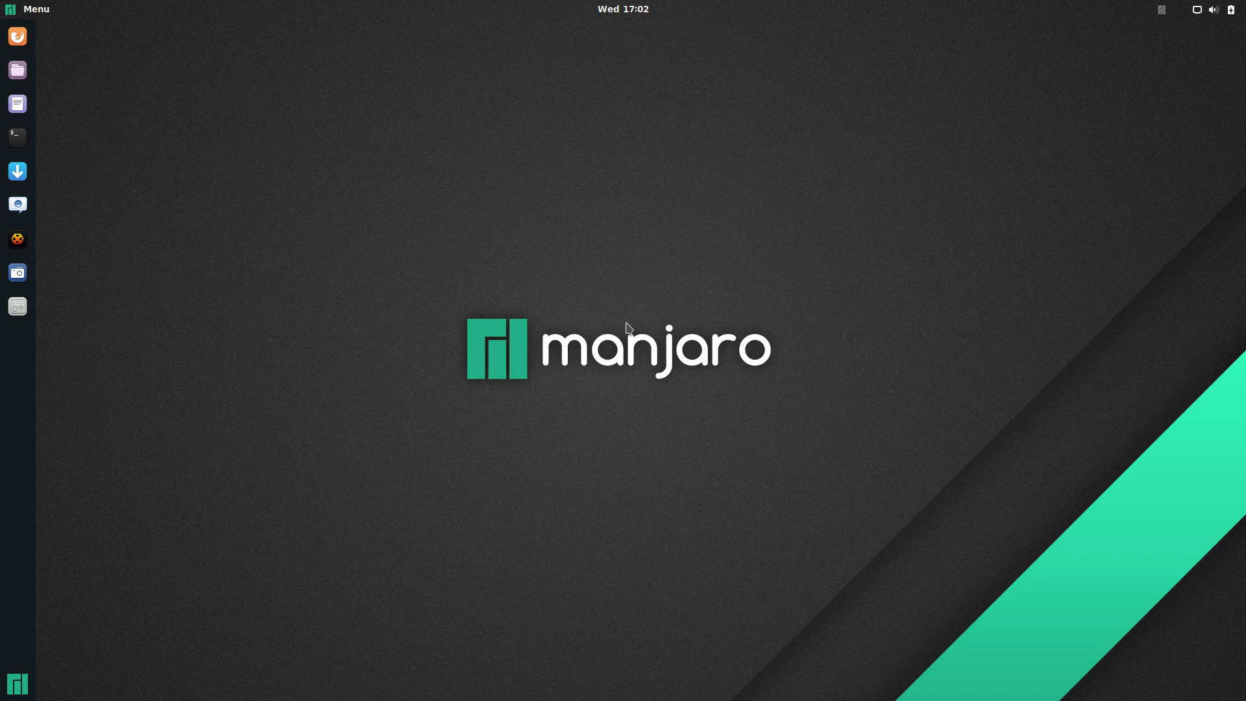
click(1212, 9)
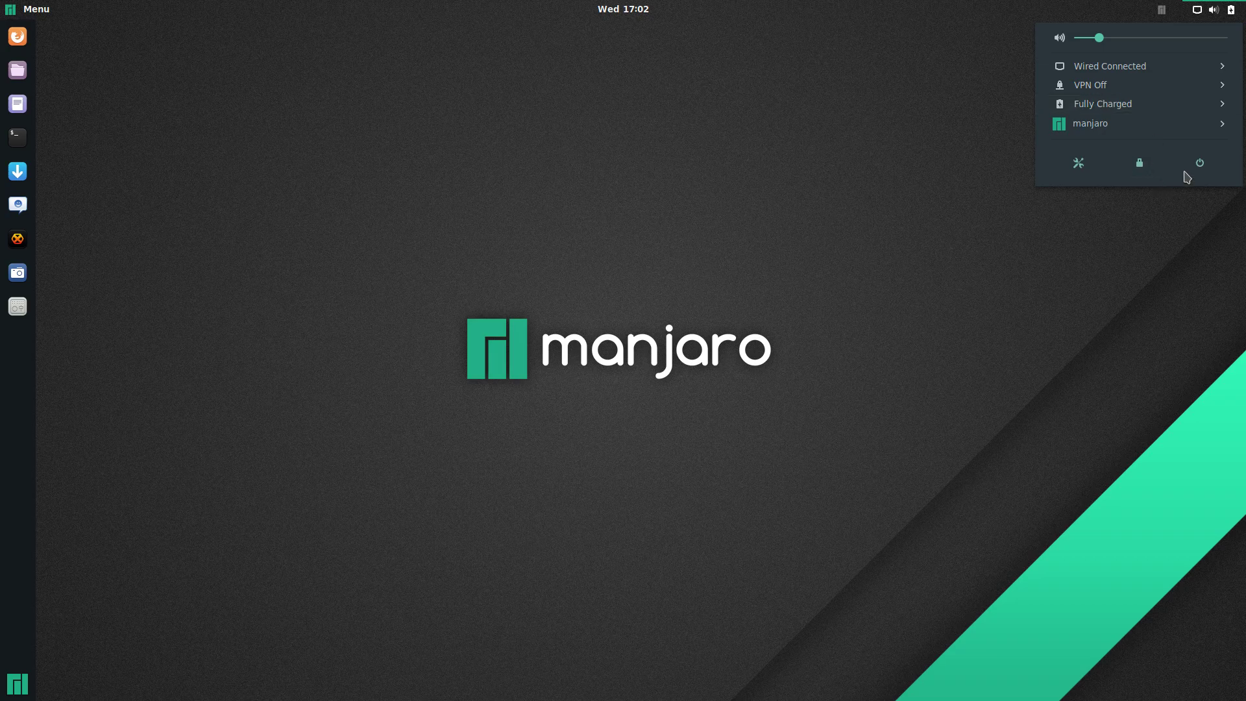
click(1194, 167)
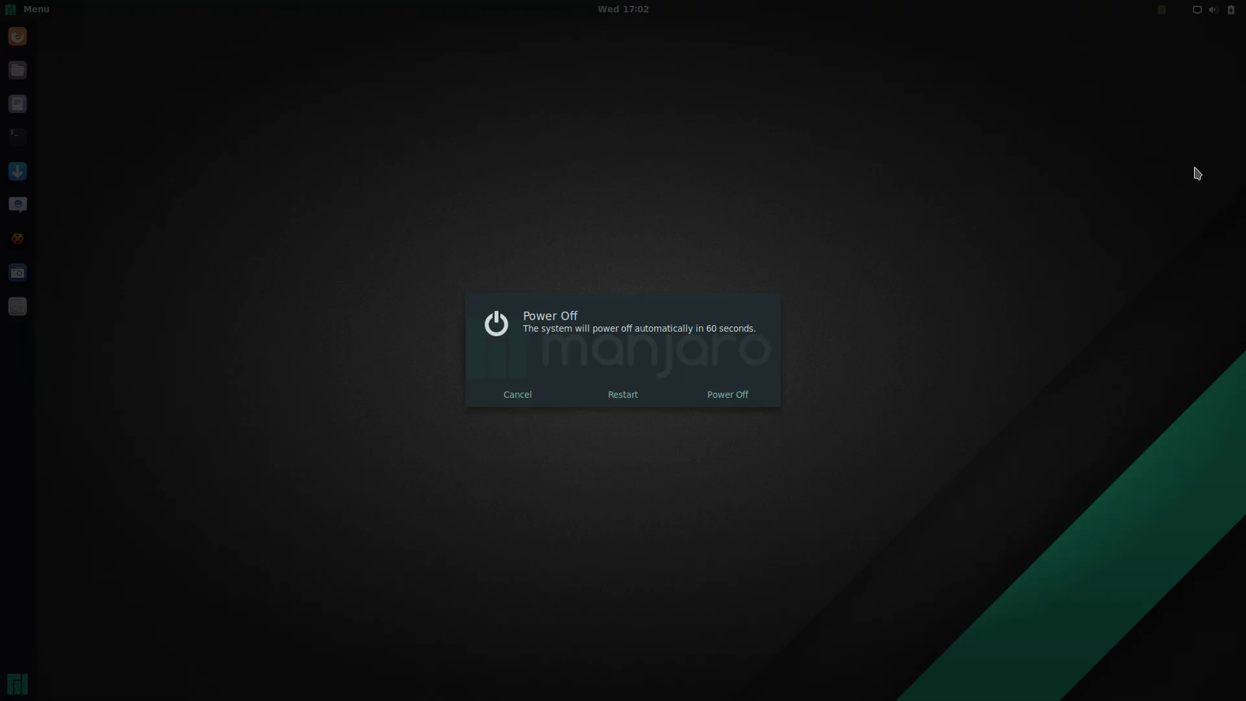
click(754, 396)
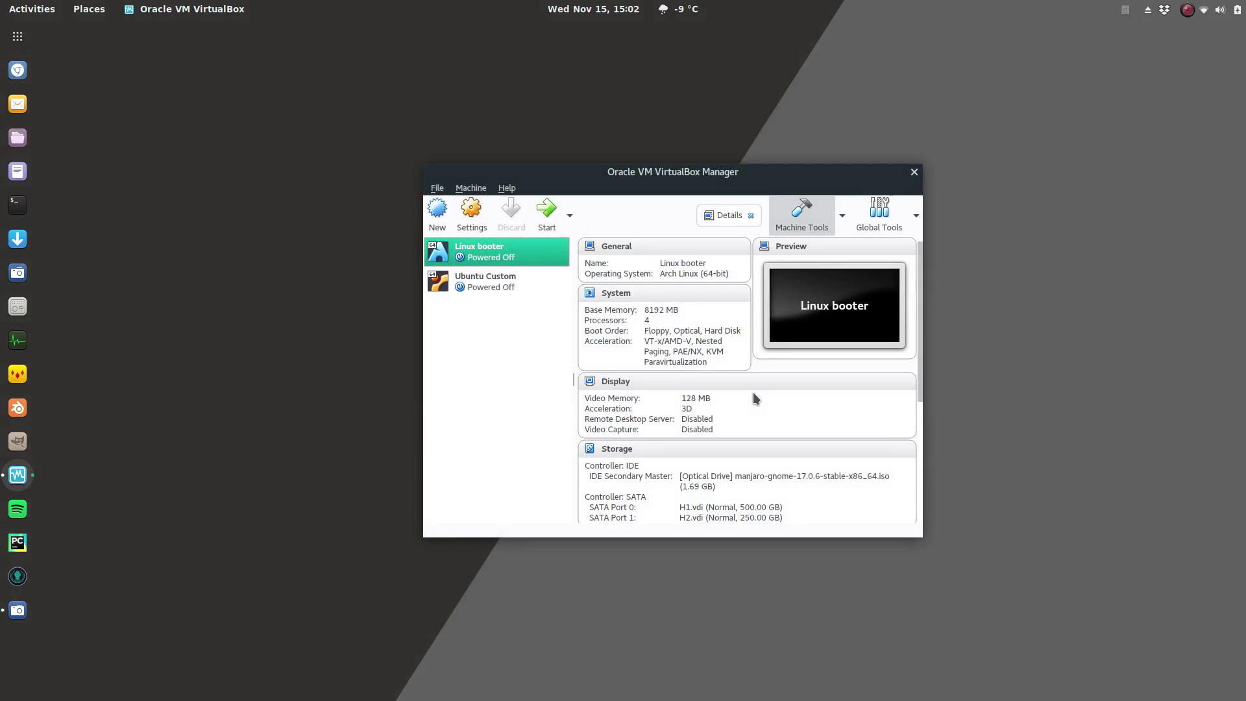
Close the VirtualBox Manager window and display the host's full application grid
click(913, 173)
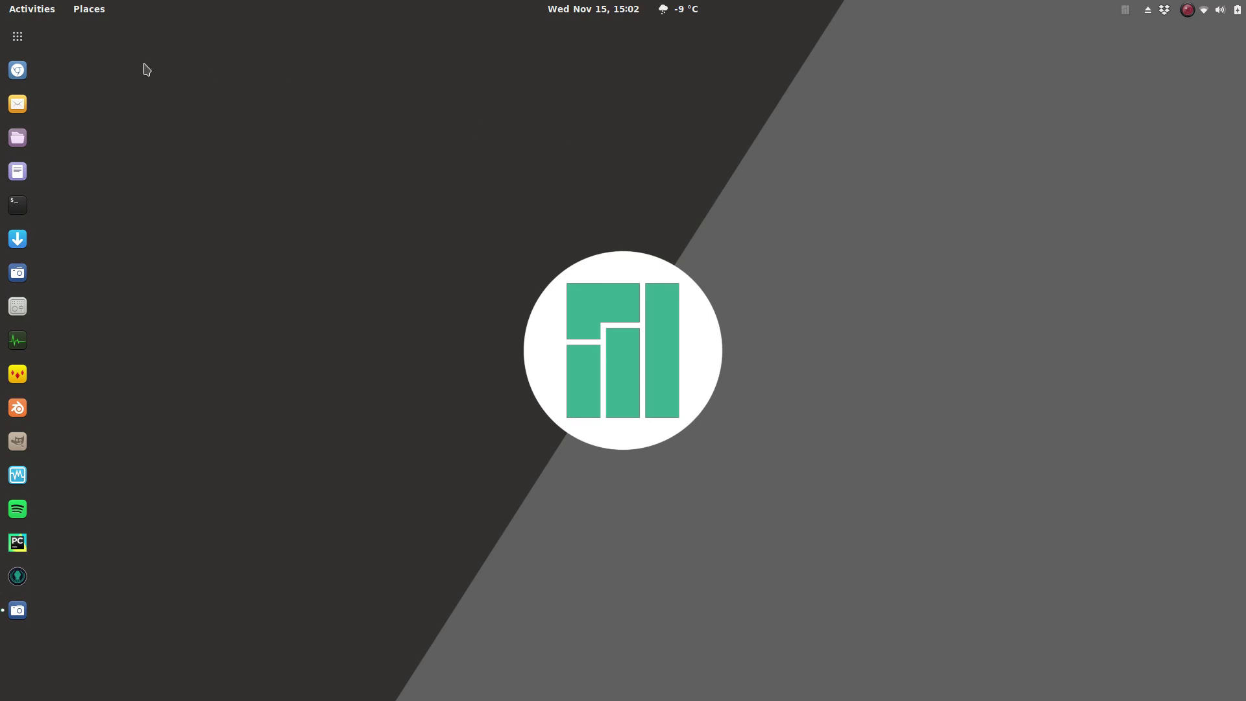
click(17, 36)
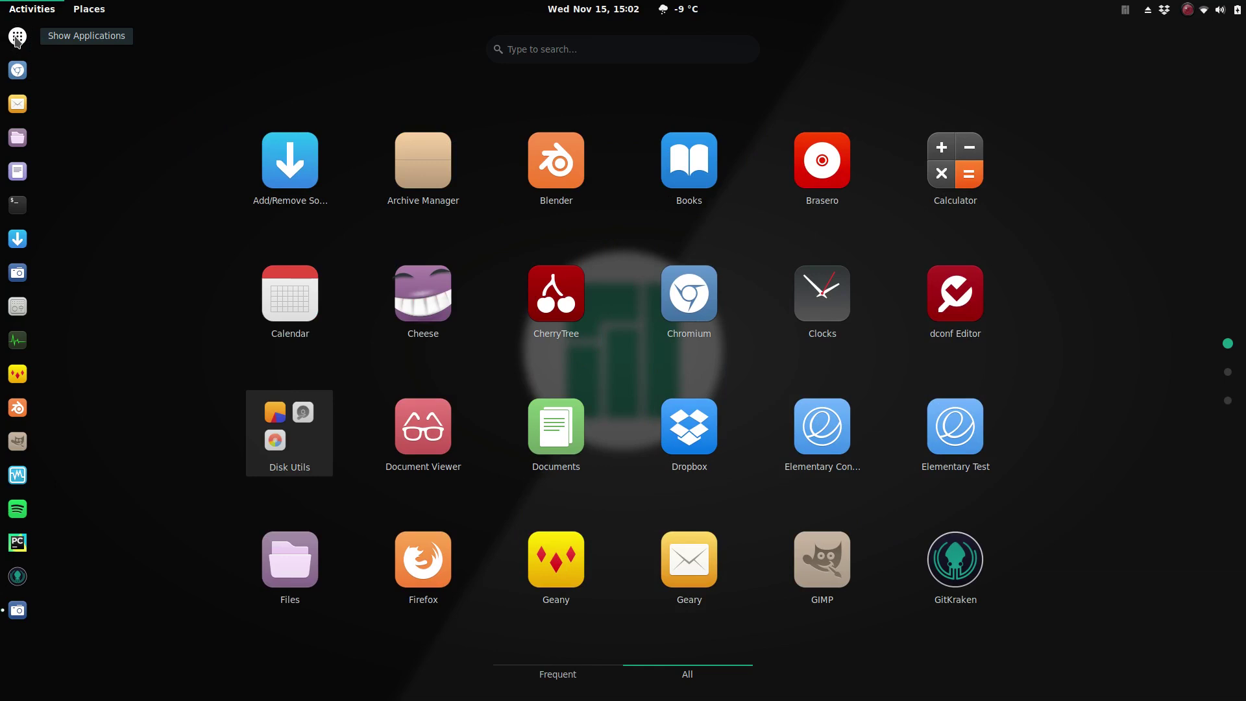
Search Add/Remove Software for 'deja', view the Déjà Dup Backup Tool package, then close it
click(17, 37)
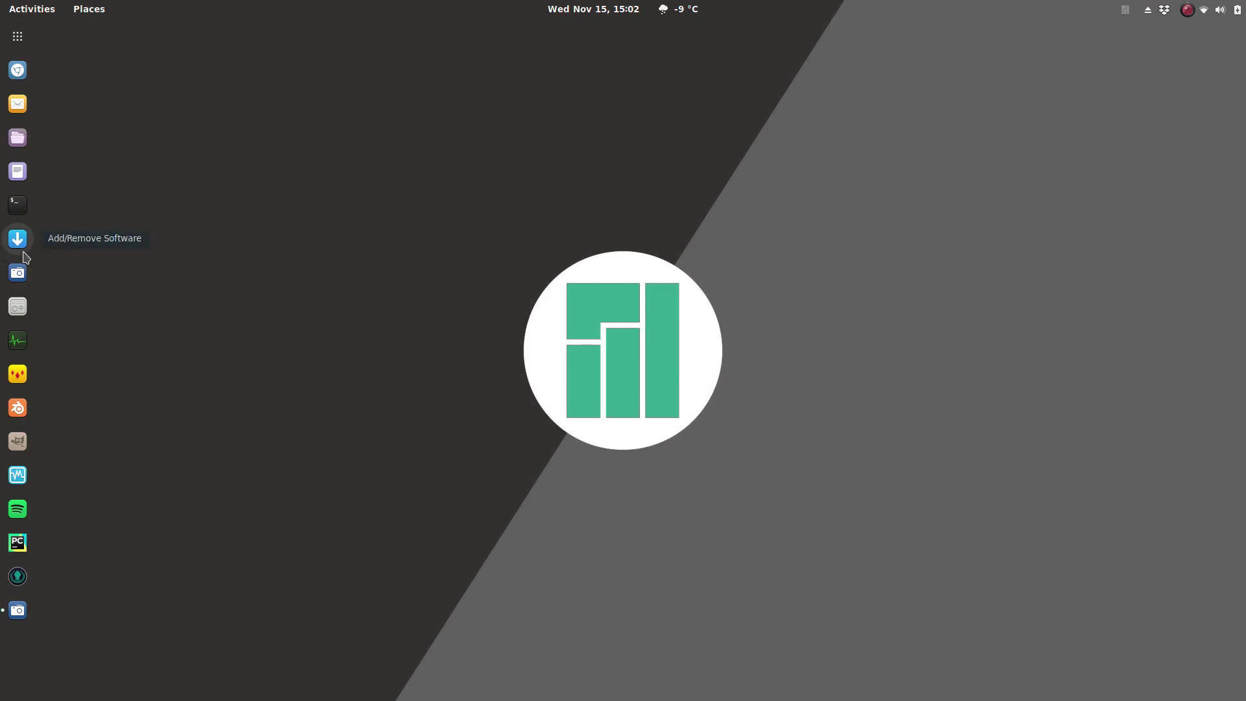
click(17, 239)
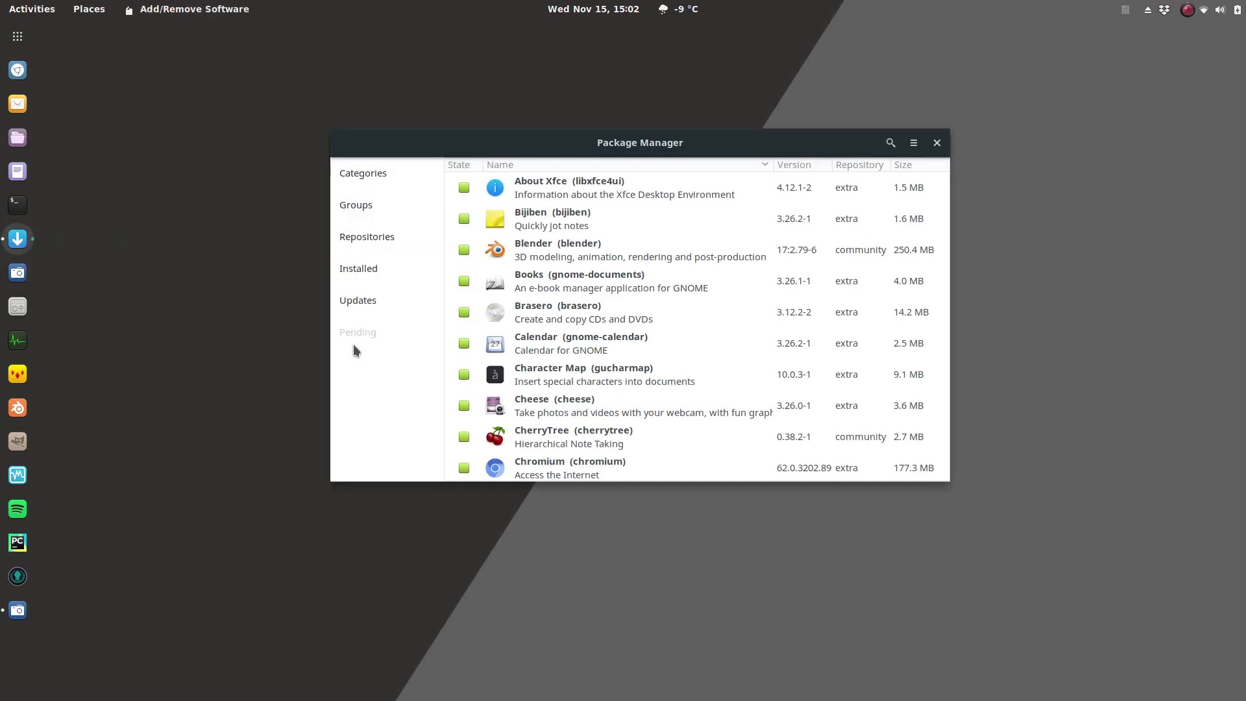
click(891, 144)
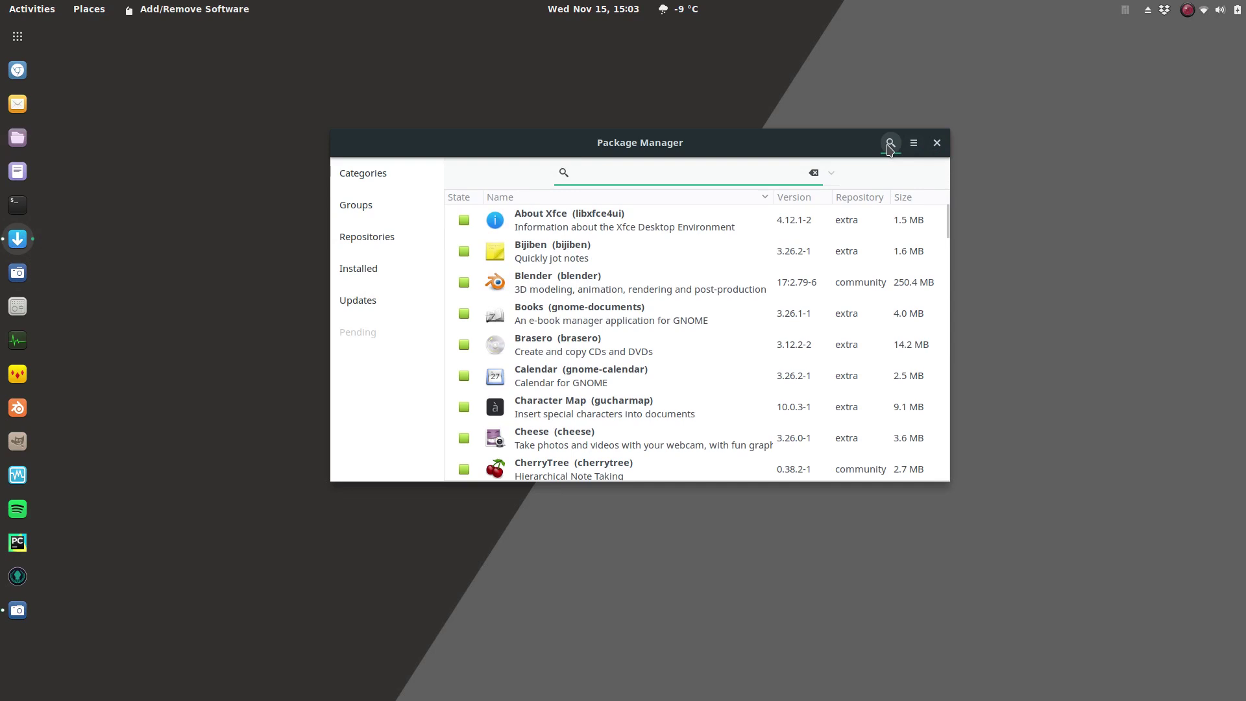
text(deja)
click(656, 224)
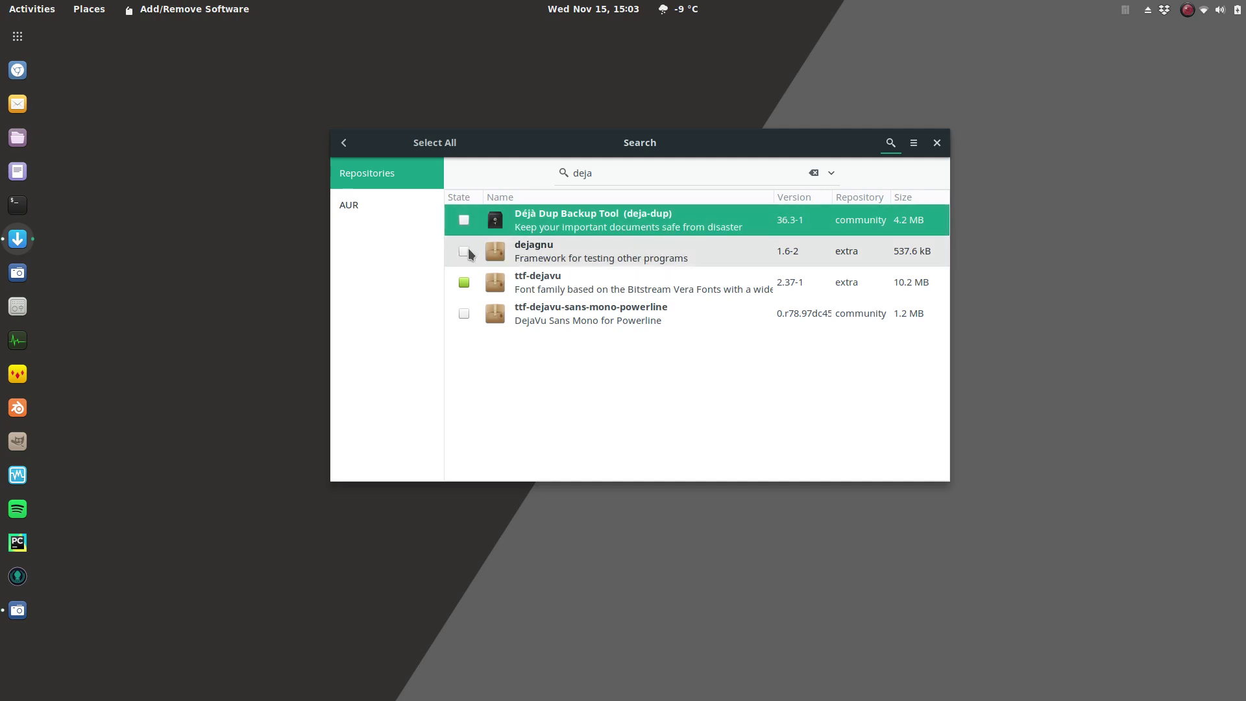
click(936, 144)
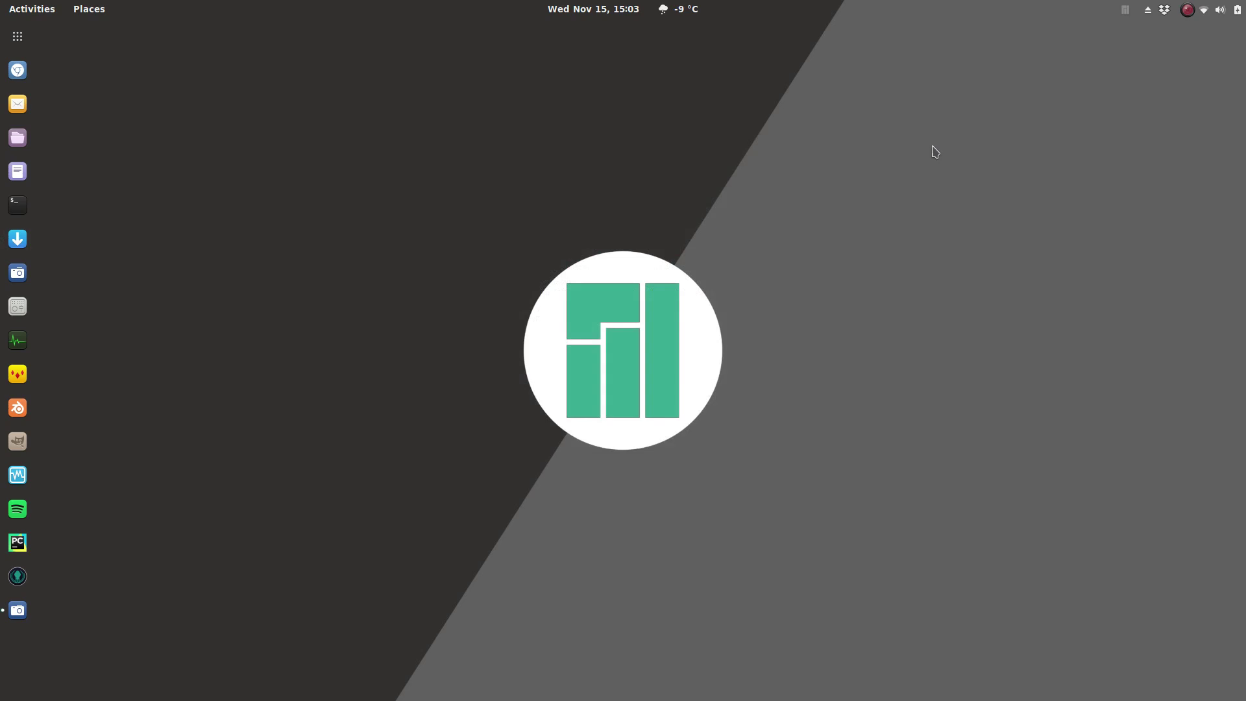
click(1189, 10)
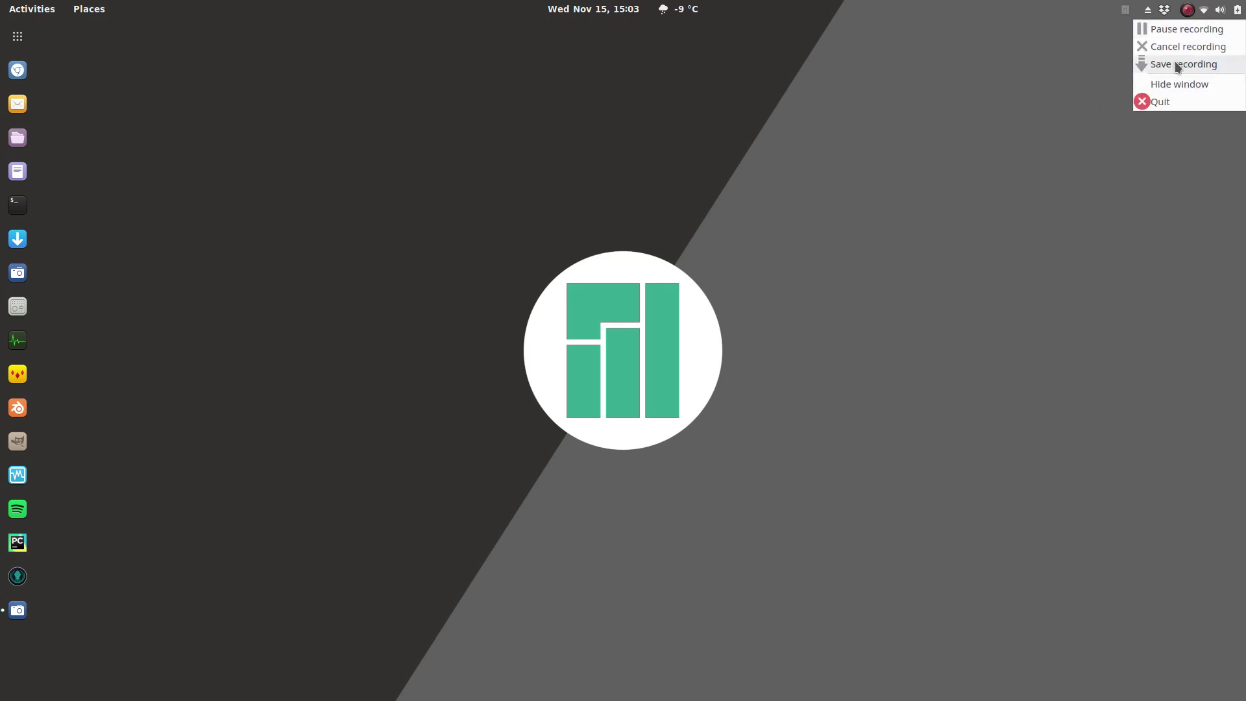